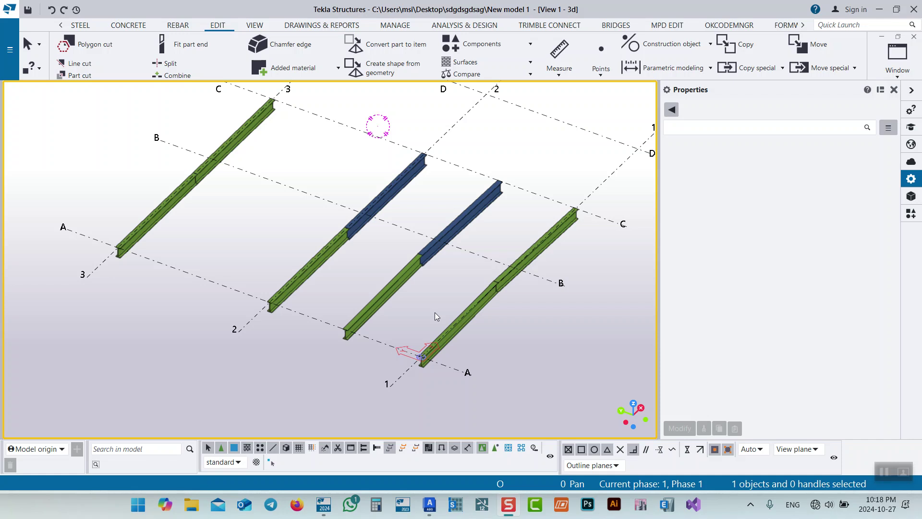
Inspect the properties of the two collinear steel beams that meet on grid line 3
middle_click_drag(264, 223, 355, 265)
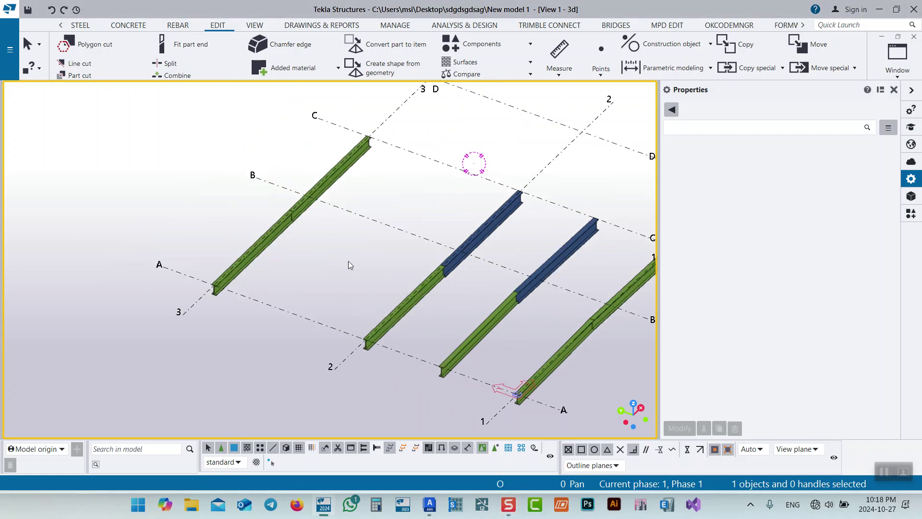
left_click(278, 244)
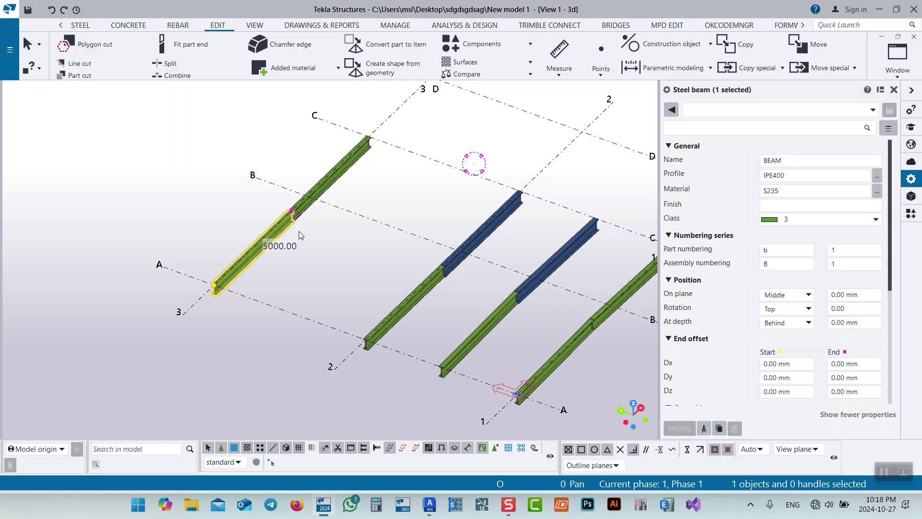
left_click(391, 267)
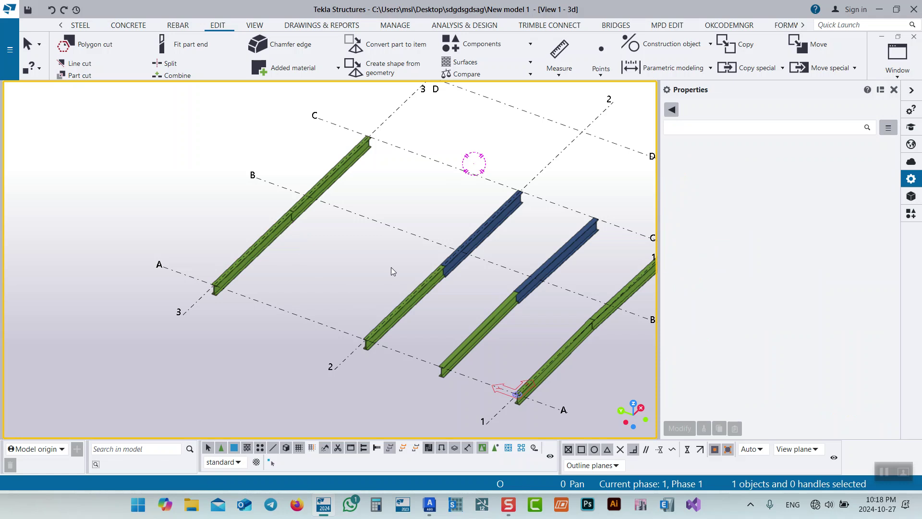
scroll(302, 221, "up", 3)
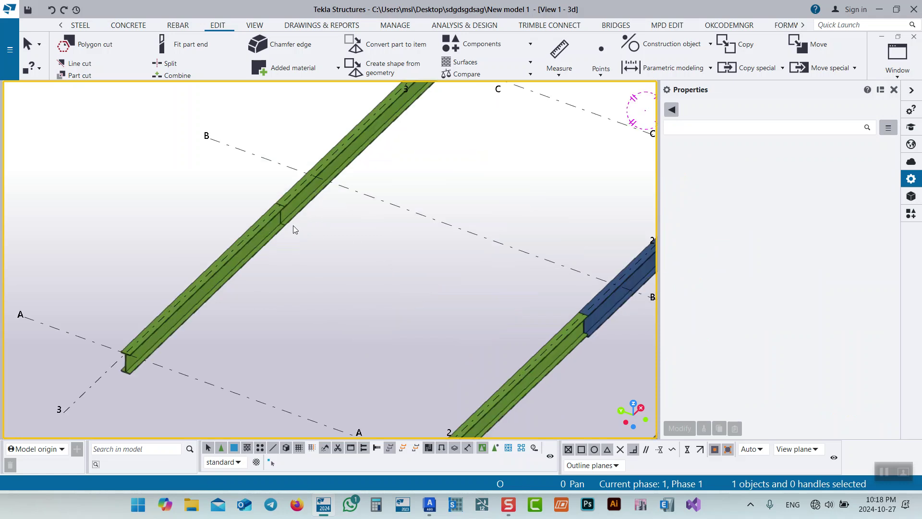
left_click(267, 238)
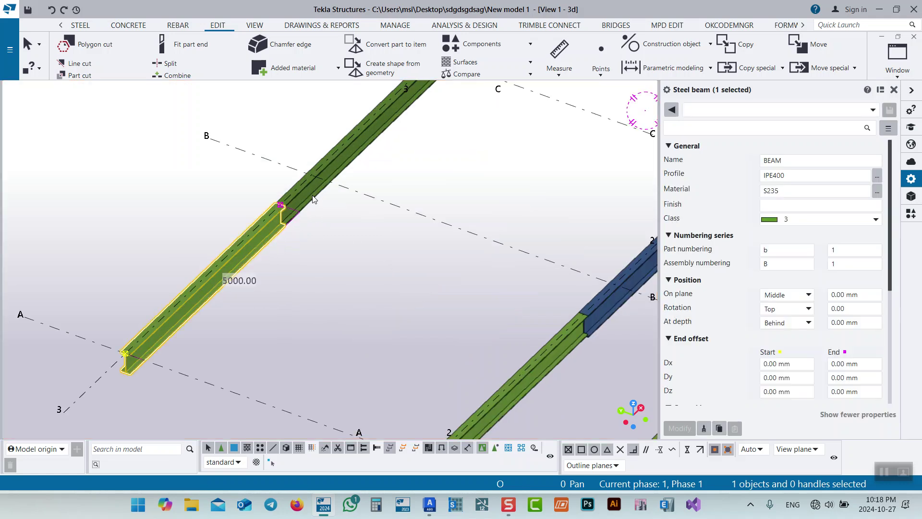
left_click(289, 214)
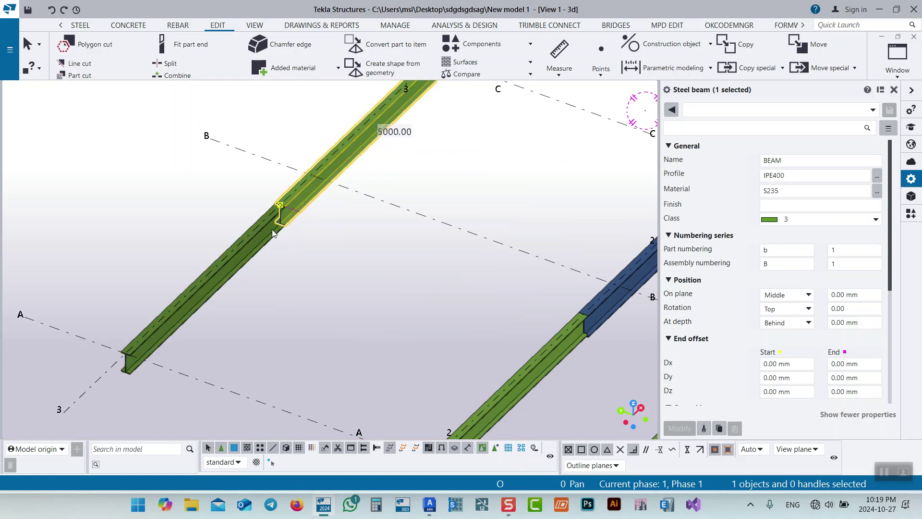
left_click(272, 232)
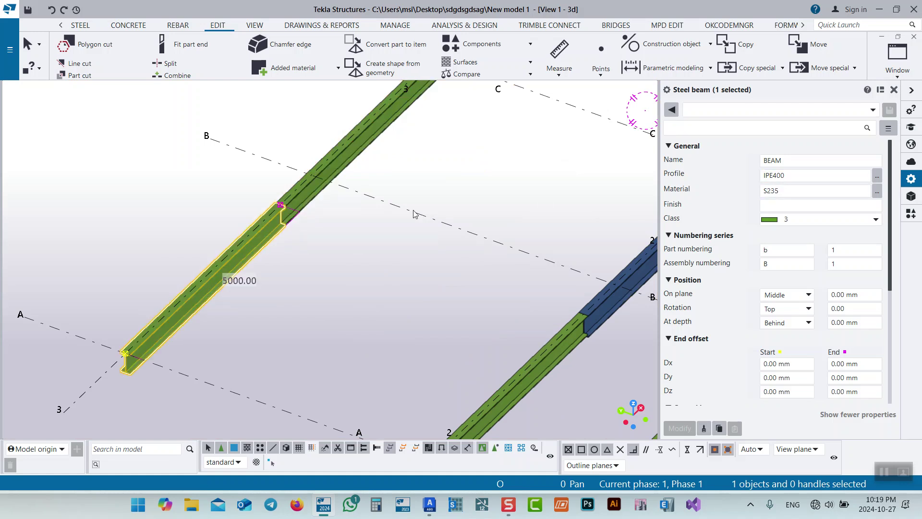
left_click(73, 355)
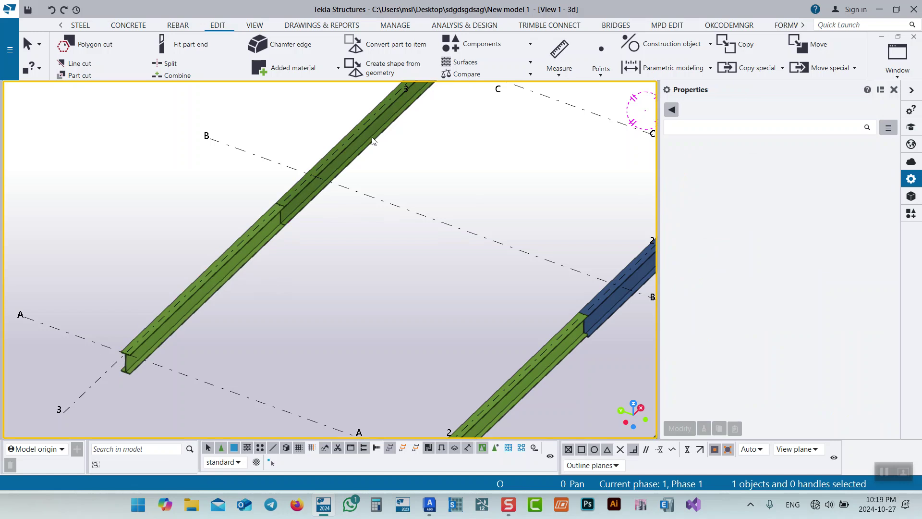
scroll(406, 115, "down", 5)
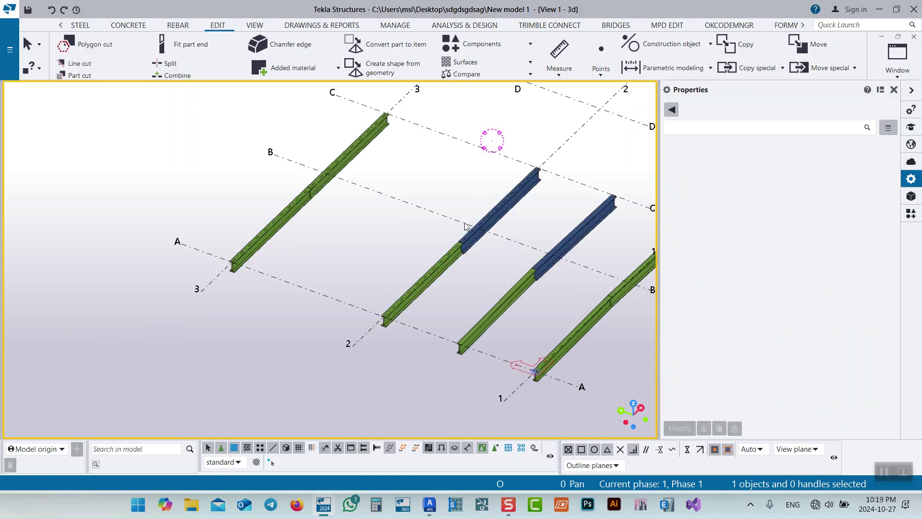
Compare the profiles of the green and blue beams that meet on grid line 2
scroll(392, 252, "up", 5)
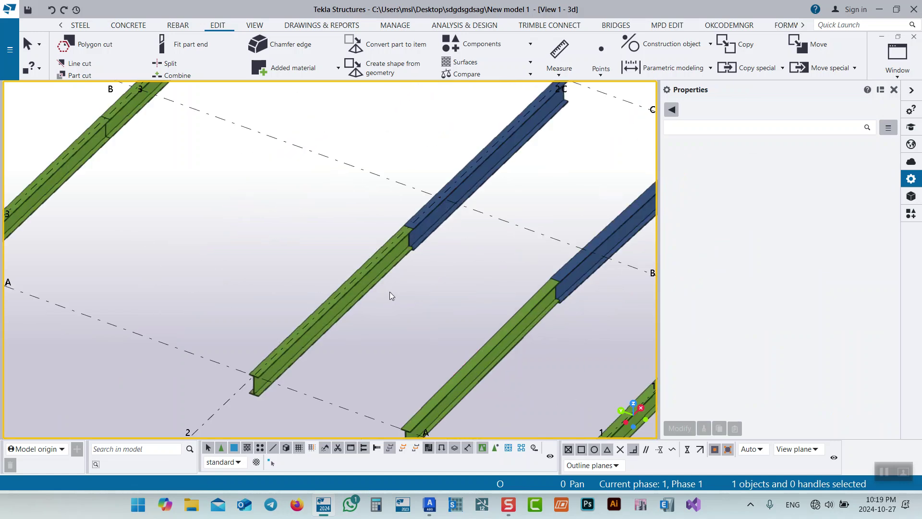
left_click(385, 269)
left_click(782, 176)
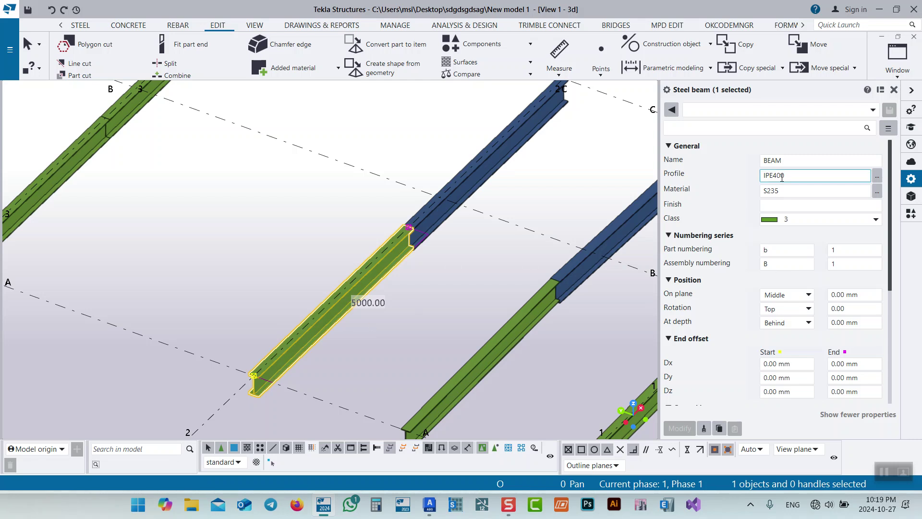
left_click(449, 218)
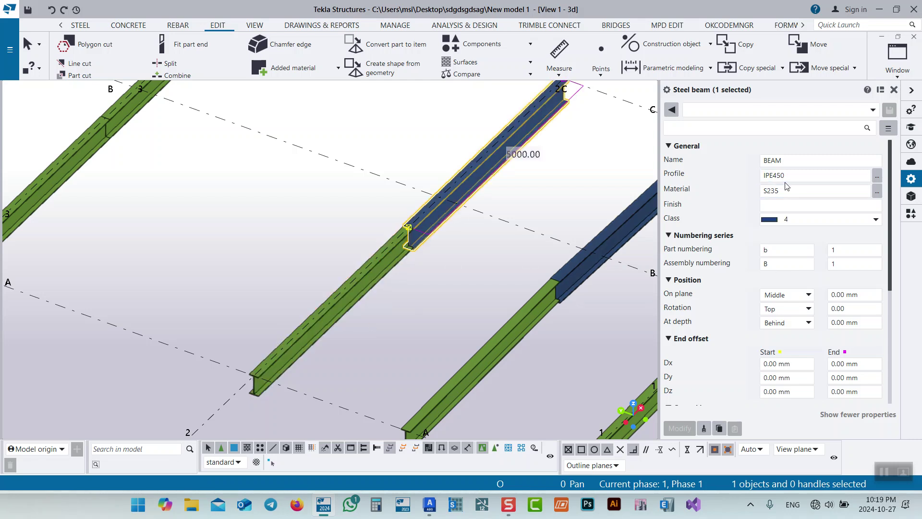
middle_click_drag(536, 263, 397, 229)
middle_click_drag(250, 235, 320, 285)
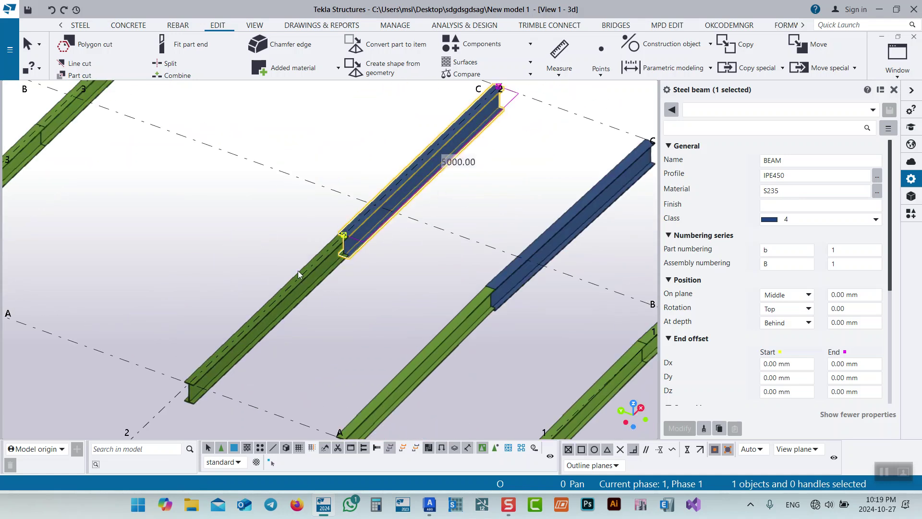
middle_click_drag(425, 304, 444, 275)
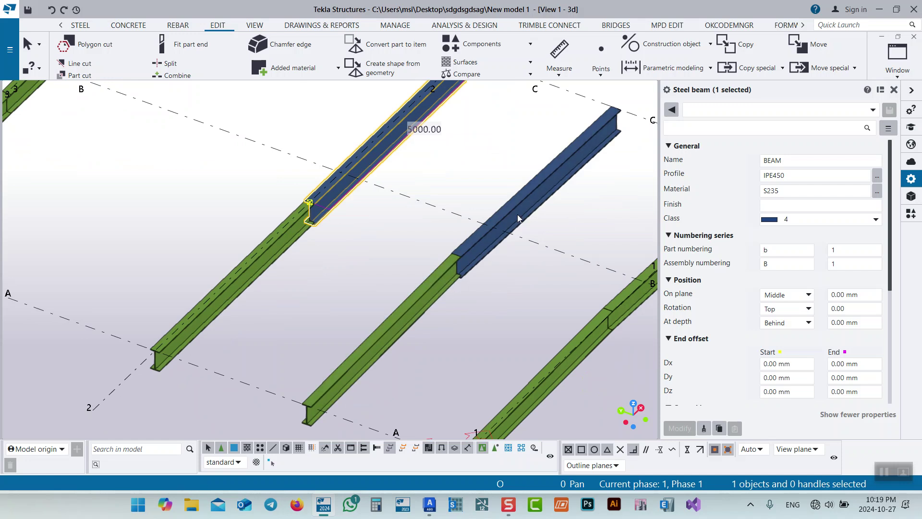
Examine the alignment of the beam pairs on and between grid lines 1 and 2 in plan and in 3D
left_click(458, 319)
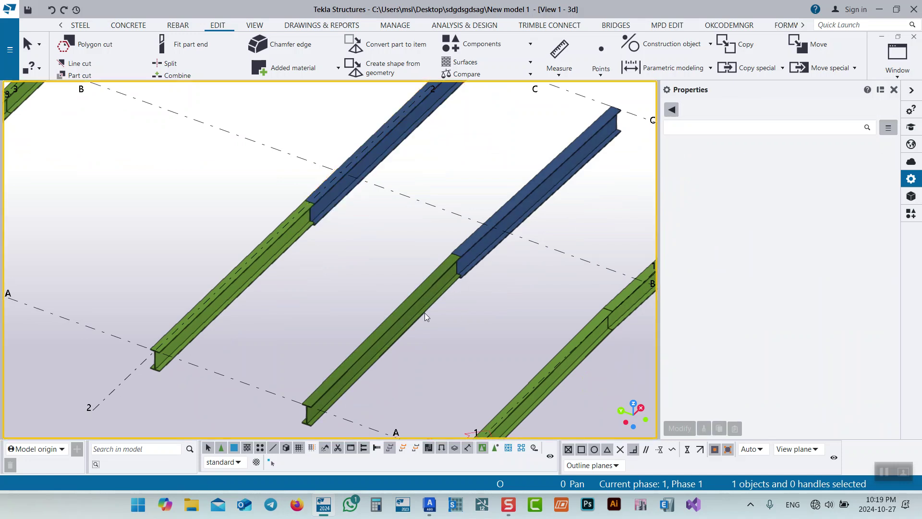
key("ctrl+p")
scroll(301, 296, "up", 4)
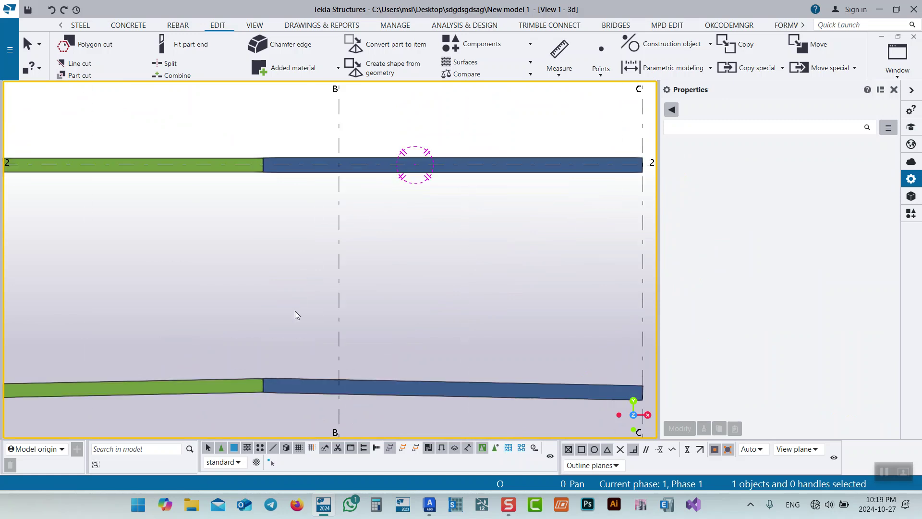
scroll(398, 73, "down", 2)
middle_click_drag(338, 172, 322, 198)
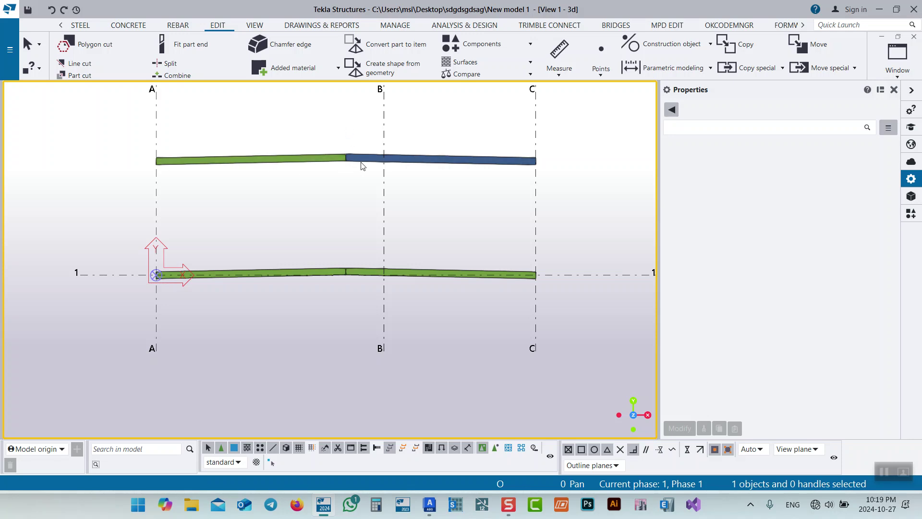
scroll(303, 232, "down", 3)
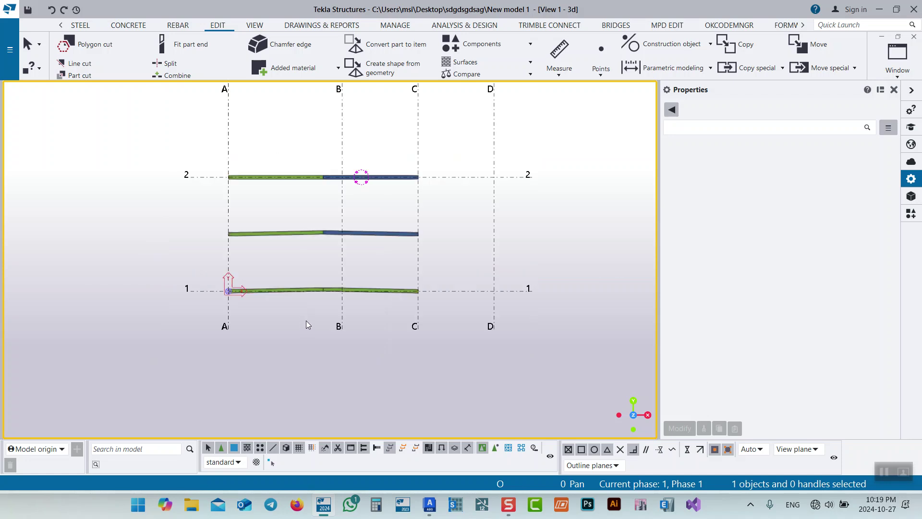
scroll(313, 291, "up", 6)
scroll(342, 288, "down", 6)
middle_click_drag(360, 344, 451, 230, "ctrl")
scroll(434, 337, "up", 4)
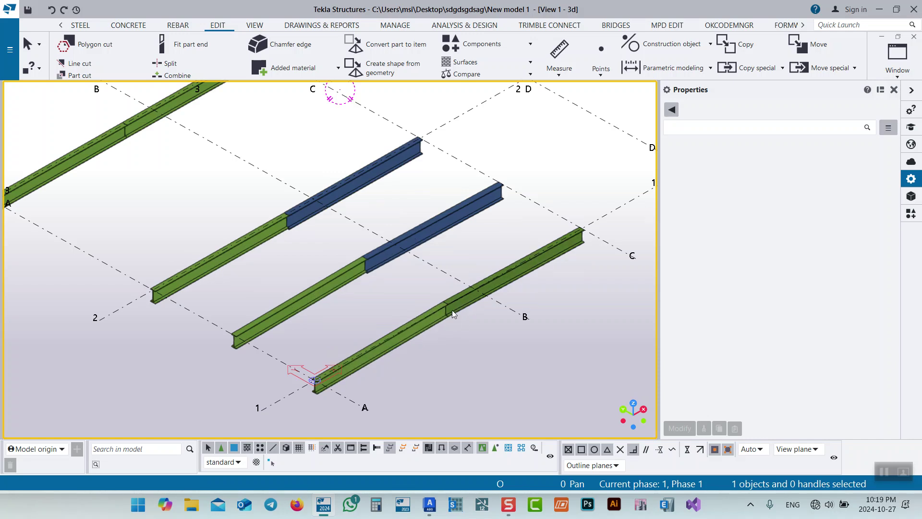
Switch to Advance Steel and check the section and geometry properties of the near beam in the row at the origin
left_click(432, 510)
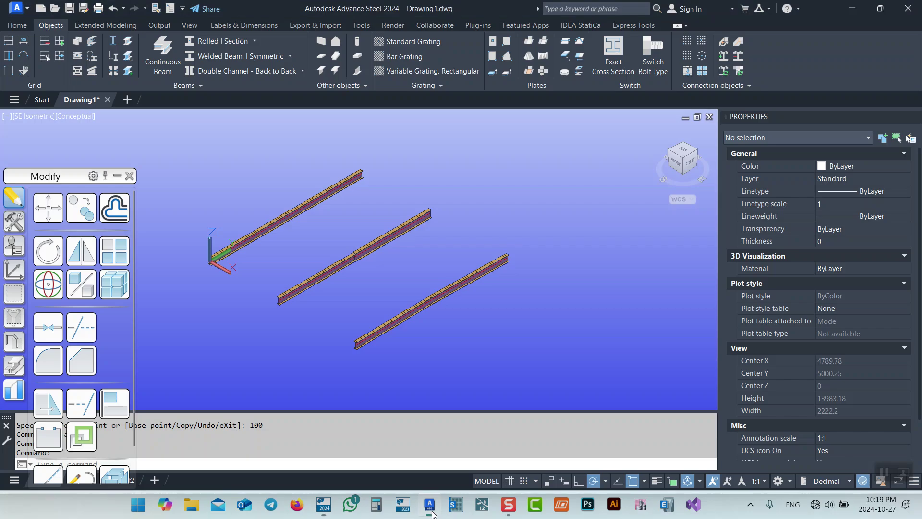
scroll(279, 218, "up", 4)
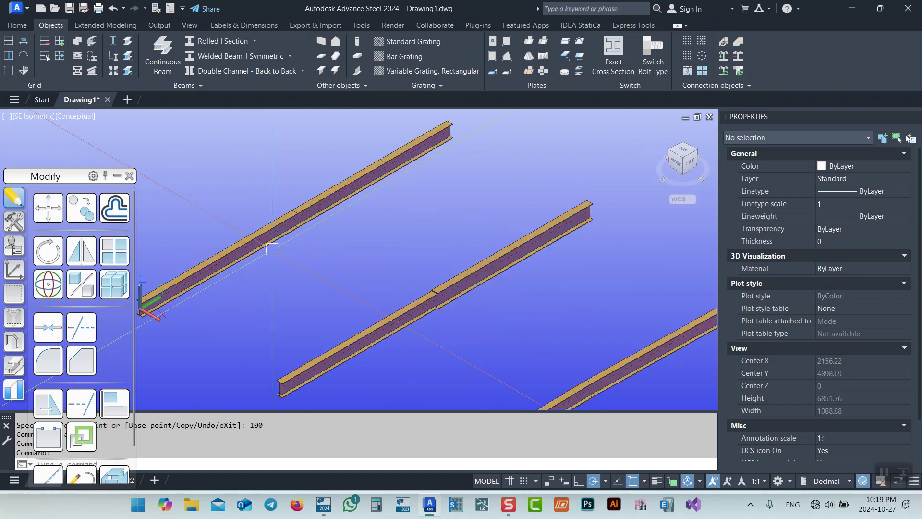
scroll(385, 284, "up", 4)
left_click(351, 259)
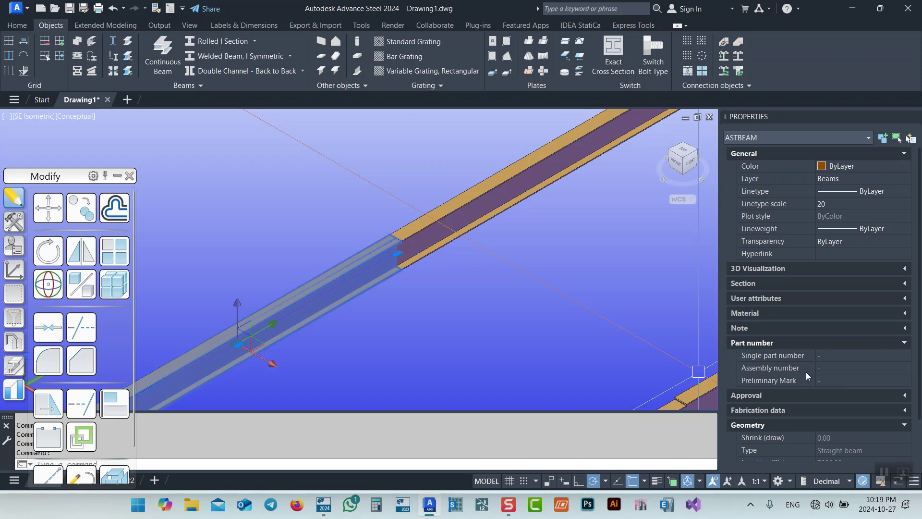
scroll(807, 372, "down", 2)
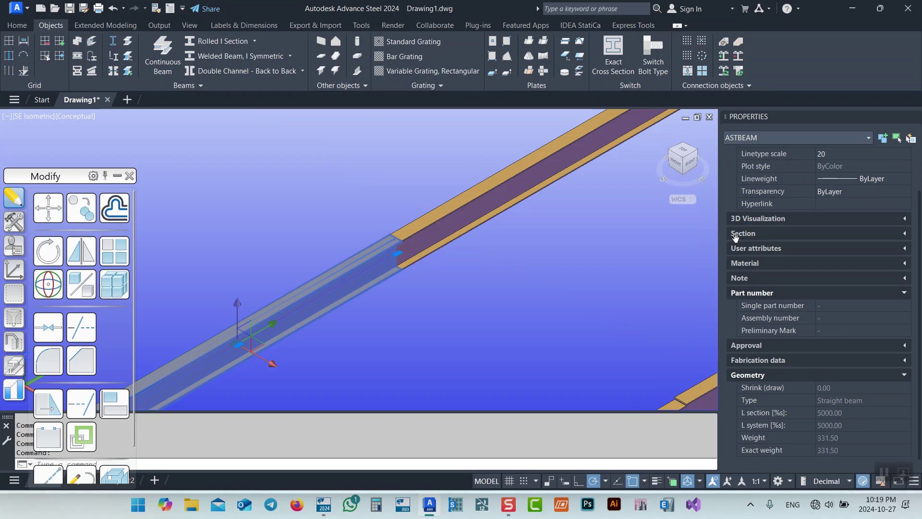
left_click(906, 234)
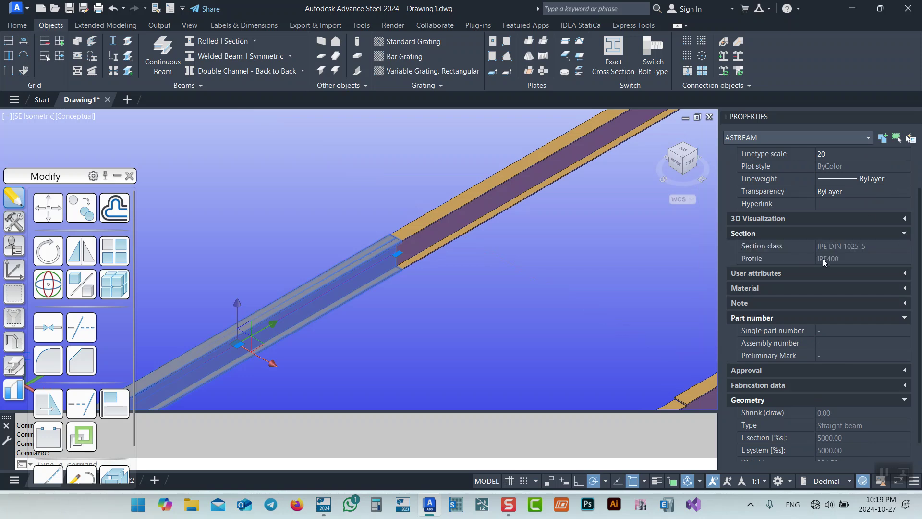
scroll(432, 298, "down", 3)
scroll(461, 316, "up", 3)
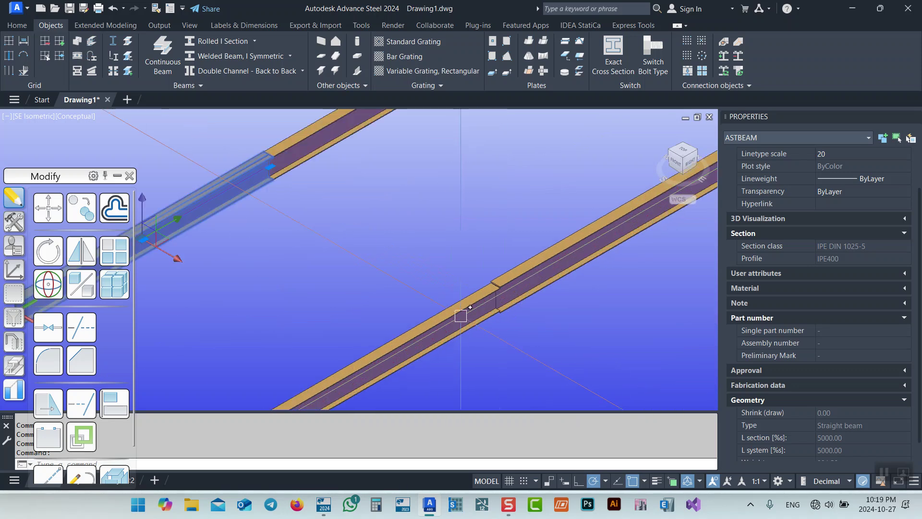
Compare the section profiles of the two beams in the middle row and examine the joint in the third row
left_click(460, 315)
key("Escape")
left_click(461, 316)
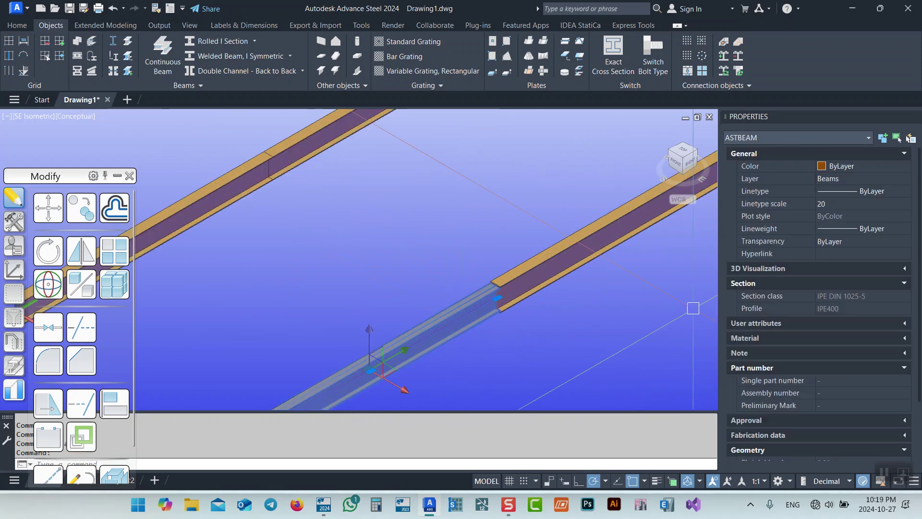
key("Escape")
left_click(528, 281)
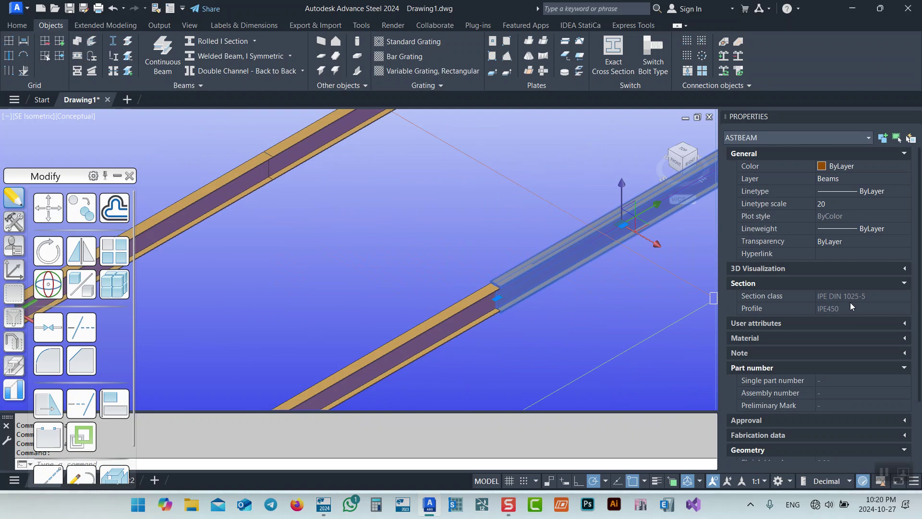
scroll(564, 304, "down", 4)
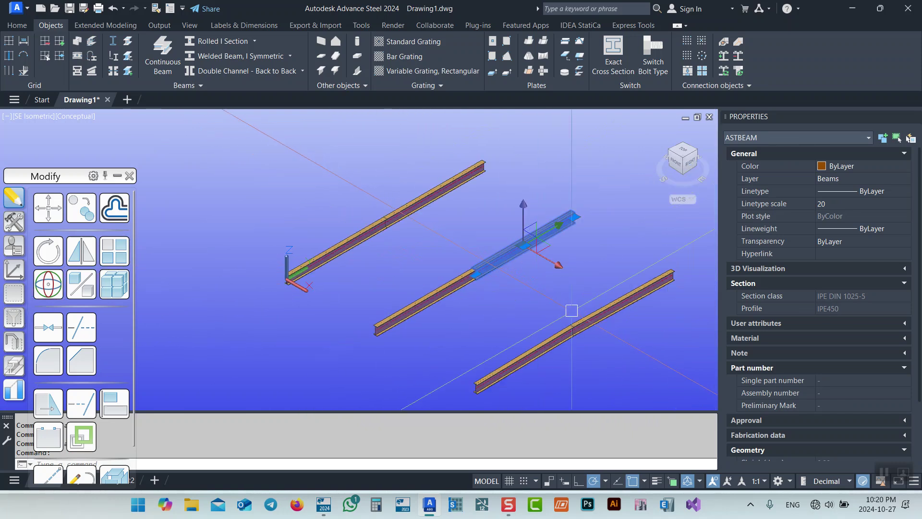
key("Escape")
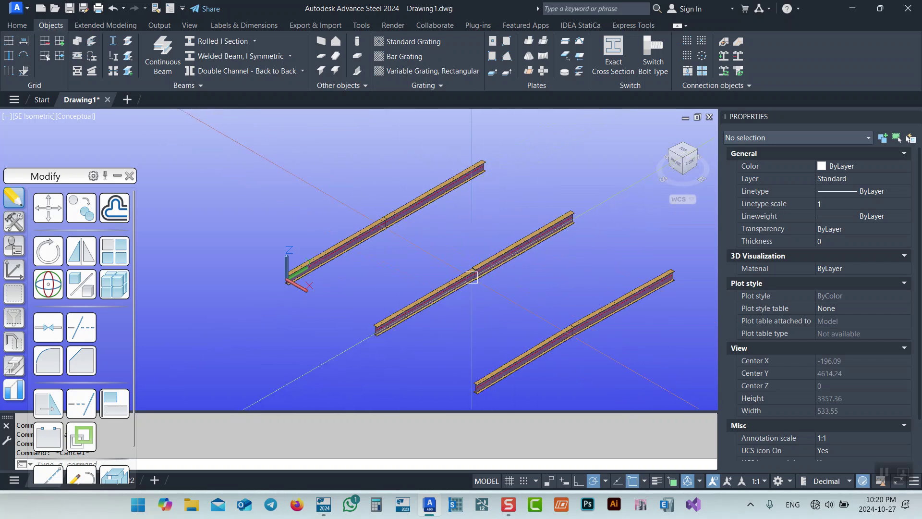
scroll(553, 308, "up", 5)
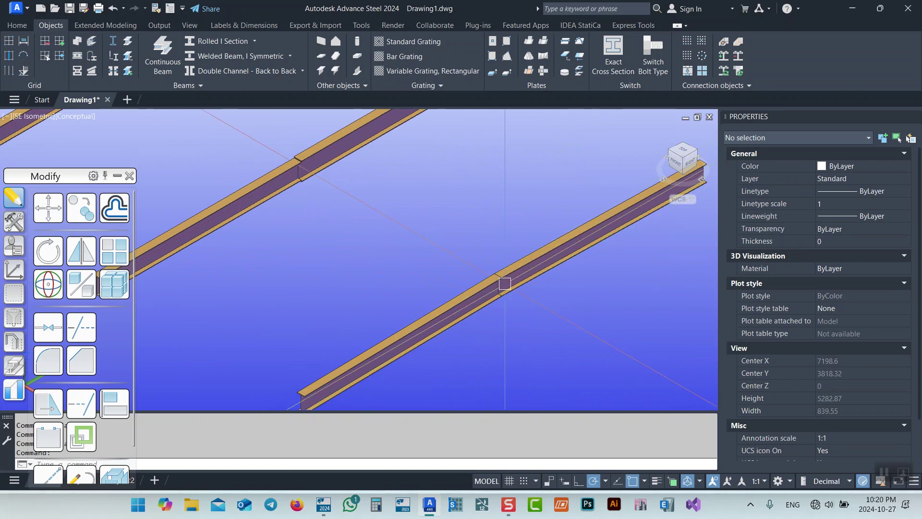
scroll(490, 307, "down", 2)
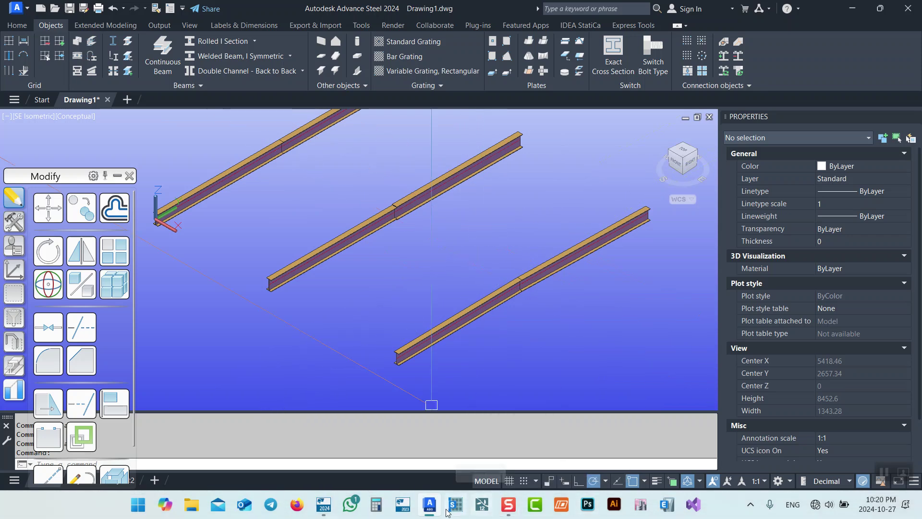
Switch to Tekla Structures and combine the two collinear beams on grid line 3 into one beam
left_click(324, 505)
scroll(614, 350, "down", 5)
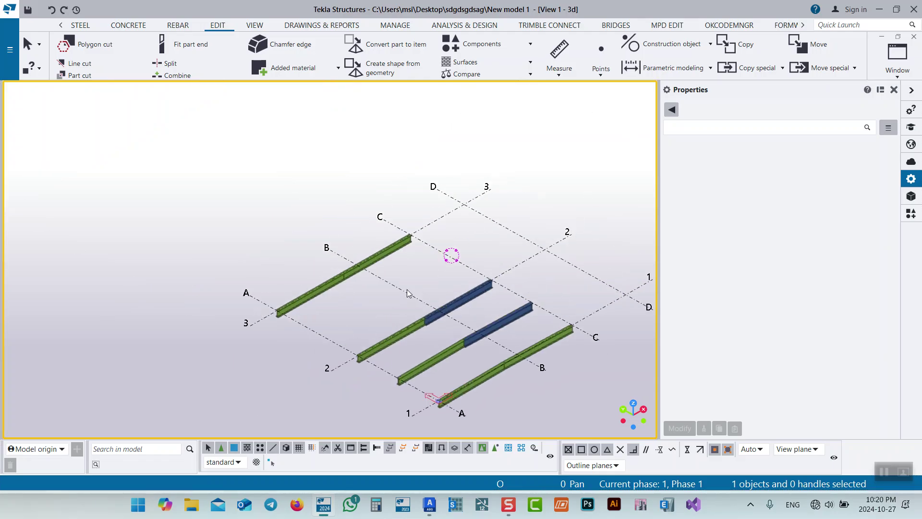
scroll(354, 289, "up", 6)
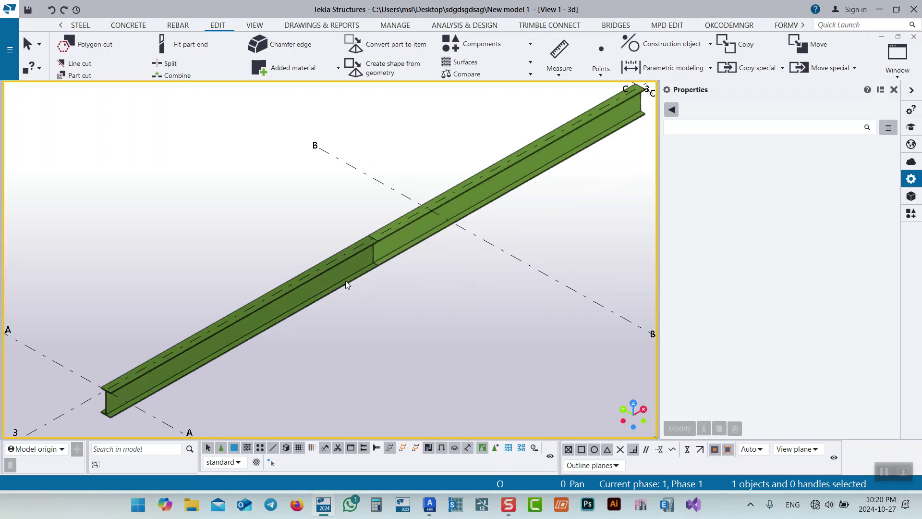
left_click(181, 77)
left_click(371, 260)
left_click(318, 283)
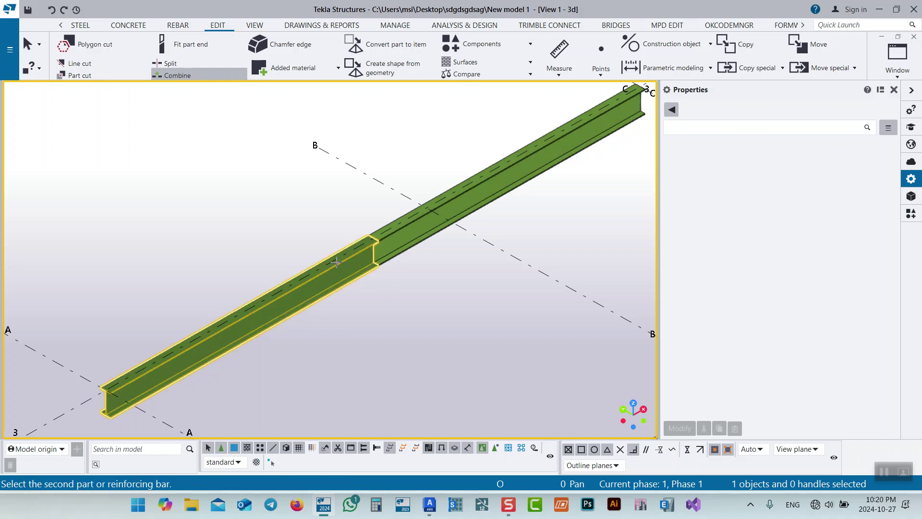
left_click(401, 229)
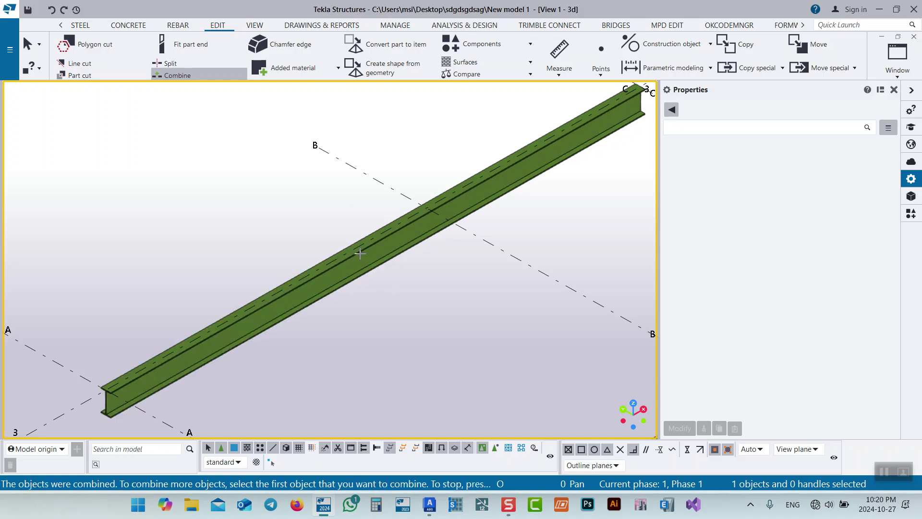
Leave the Combine command and check the profile and length of the combined beam on grid line 3
scroll(360, 251, "down", 3)
right_click(361, 219)
left_click(380, 224)
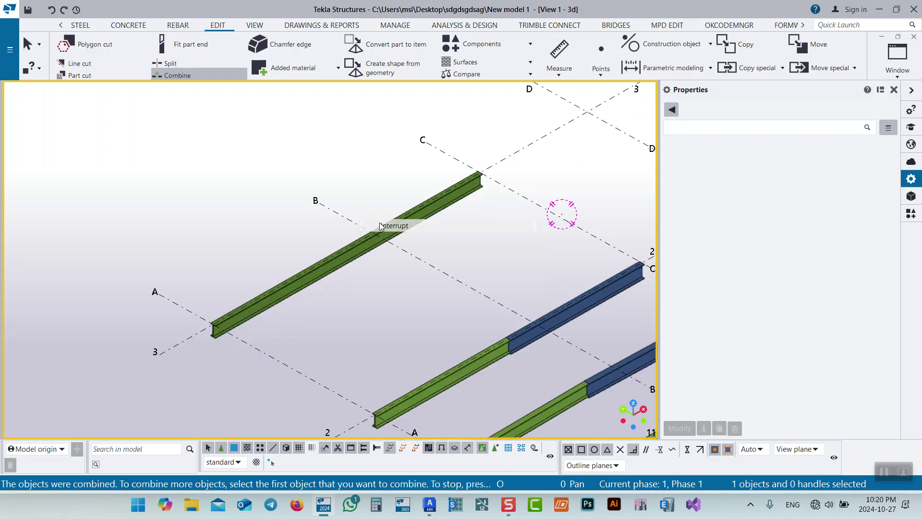
left_click(352, 255)
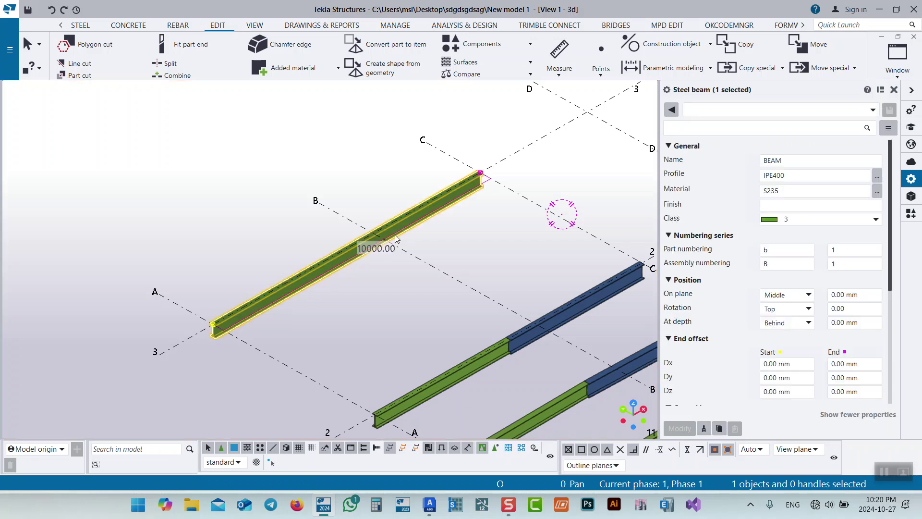
left_click(419, 312)
middle_click_drag(419, 312, 354, 270)
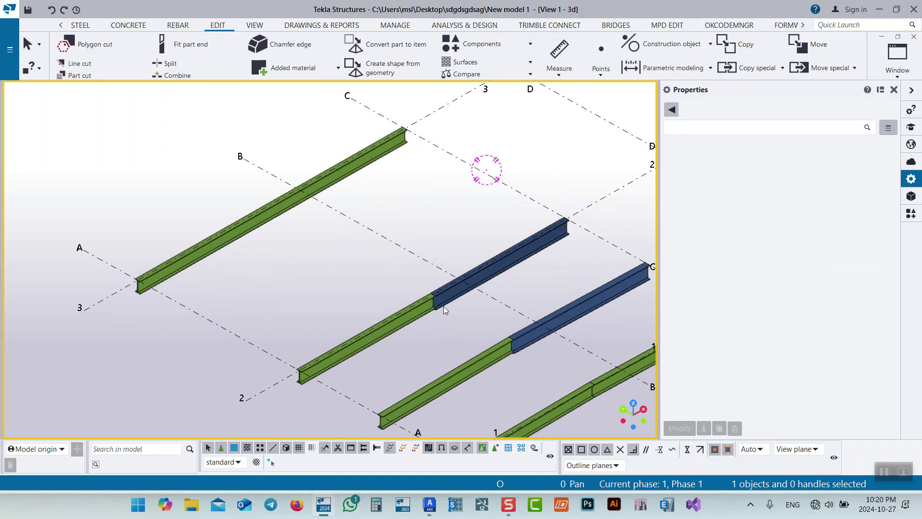
scroll(443, 308, "up", 2)
scroll(403, 293, "down", 2)
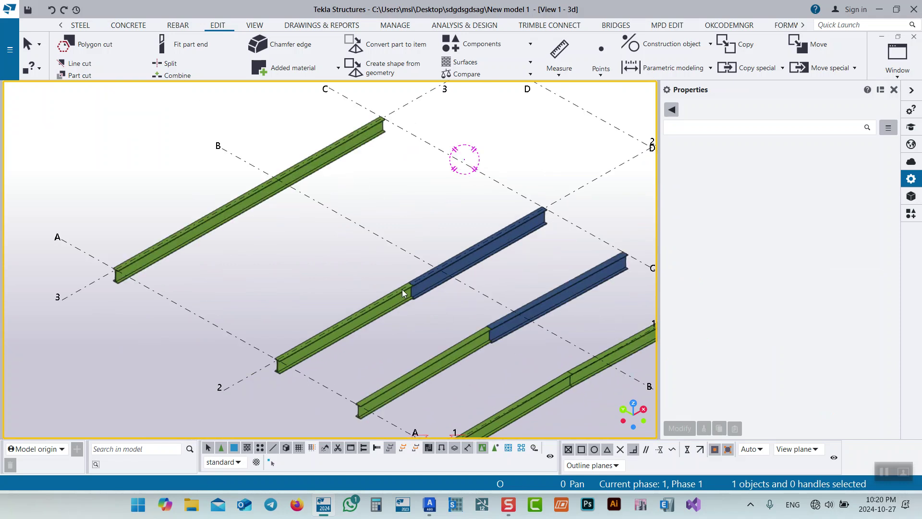
middle_click_drag(289, 193, 282, 230)
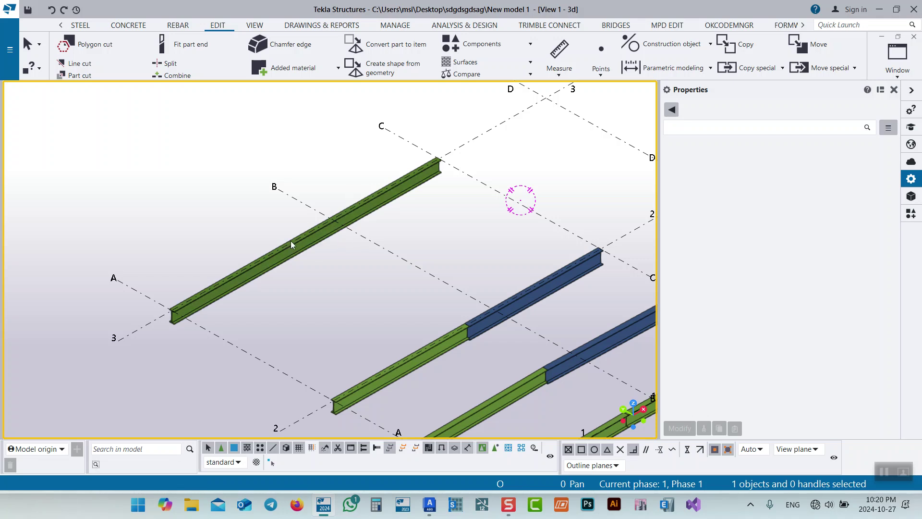
Switch to Advance Steel, check the near beam's profile in the row at the origin, and compare the rows in plan and isometric
left_click(430, 505)
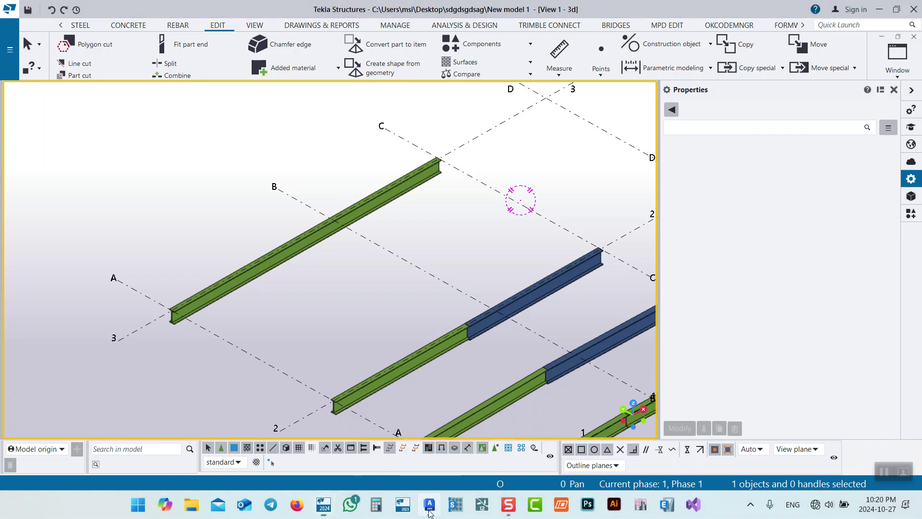
key("Escape")
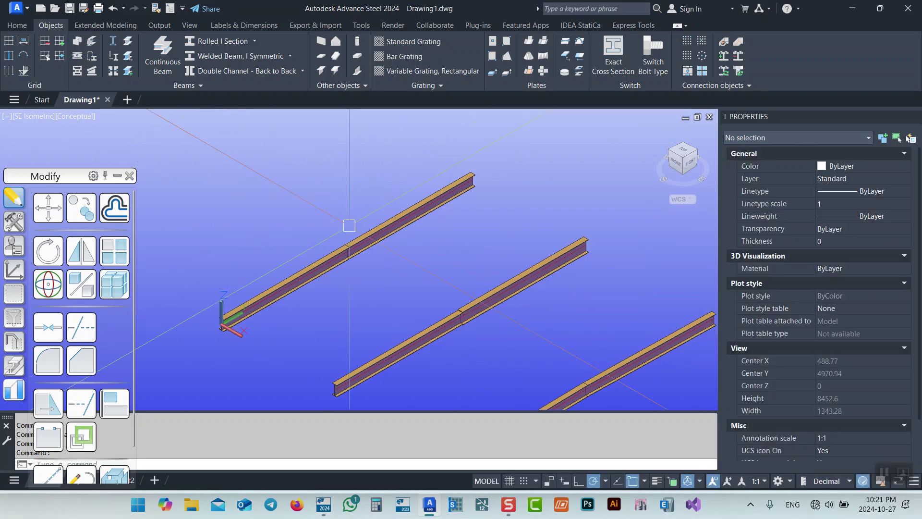
scroll(310, 265, "up", 4)
left_click(310, 265)
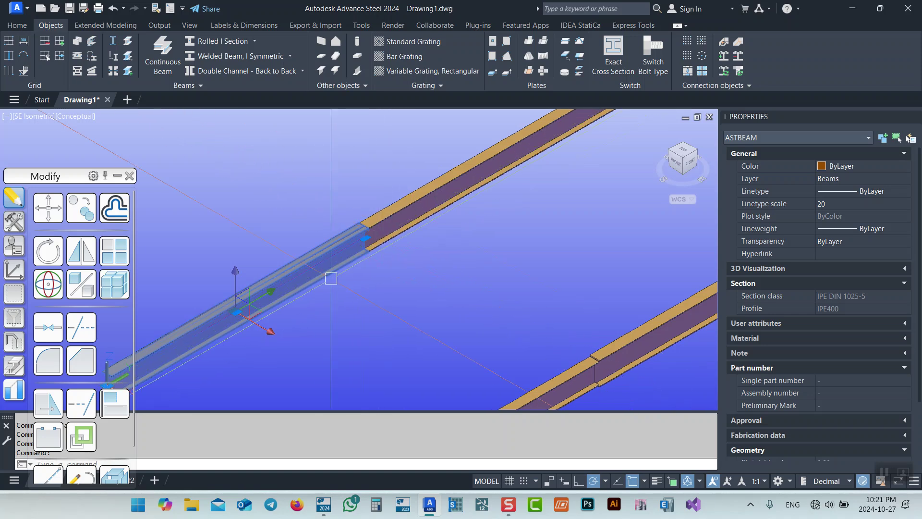
scroll(395, 281, "down", 2)
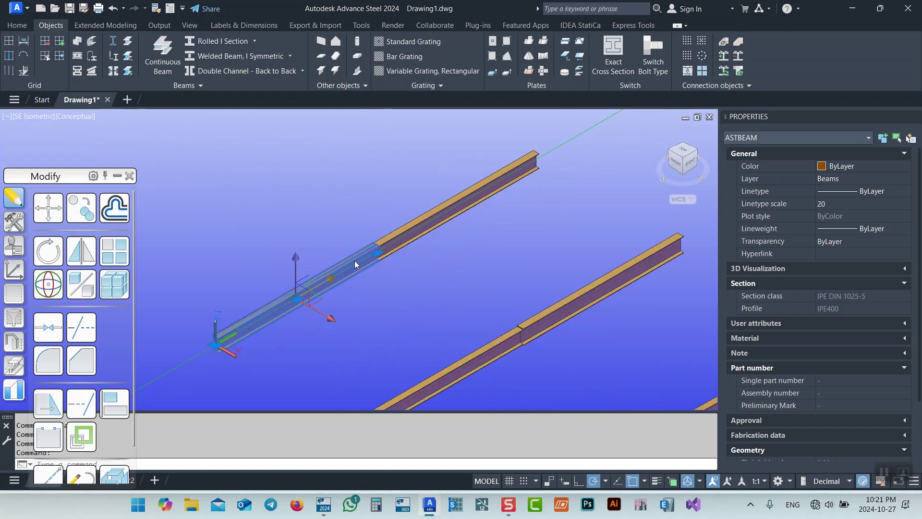
key("Escape")
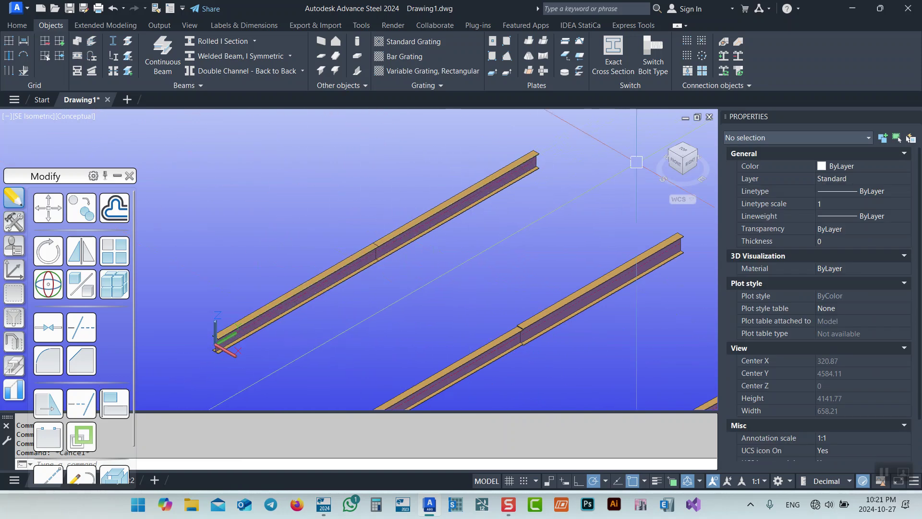
left_click(680, 153)
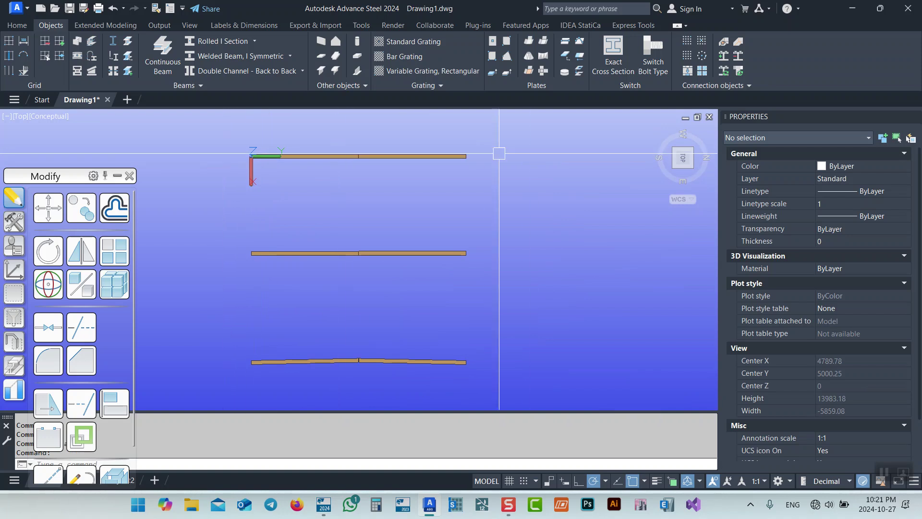
left_click(675, 167)
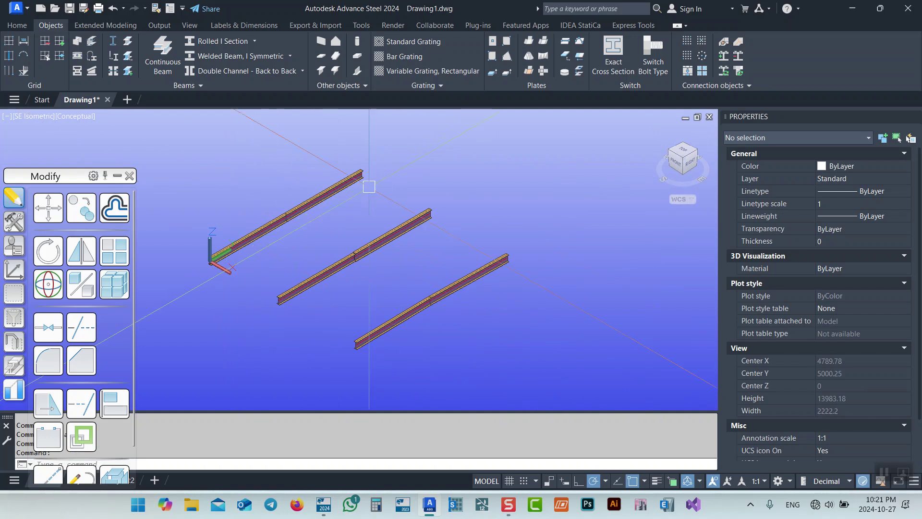
Merge the two beams in the row at the origin into one beam and select the result to check it
left_click(128, 57)
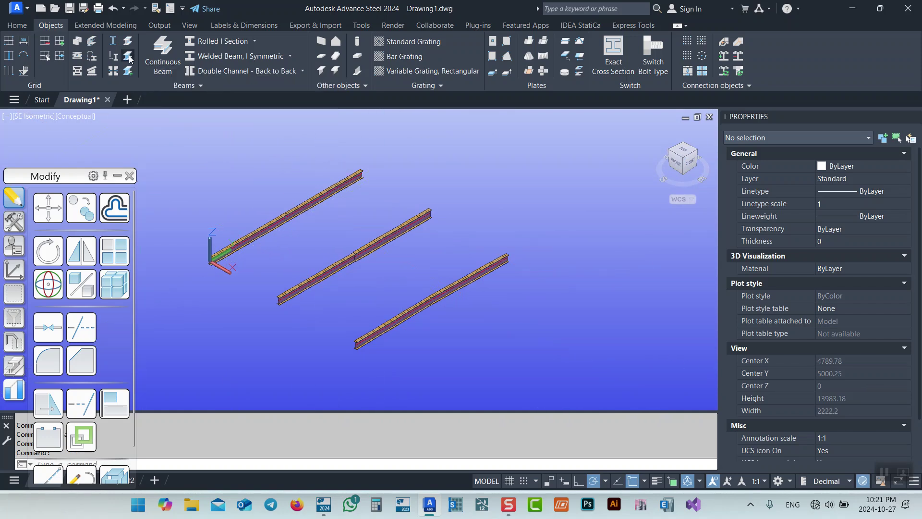
left_click(283, 219)
scroll(278, 222, "up", 3)
left_click(315, 212)
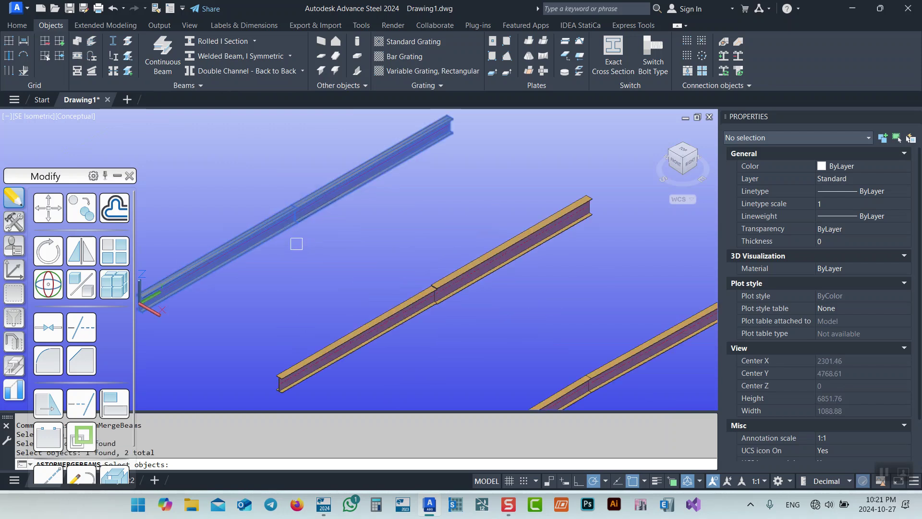
key("Return")
left_click(282, 192)
left_click(249, 238)
left_click(314, 219)
left_click(196, 269)
middle_click_drag(196, 264, 252, 304)
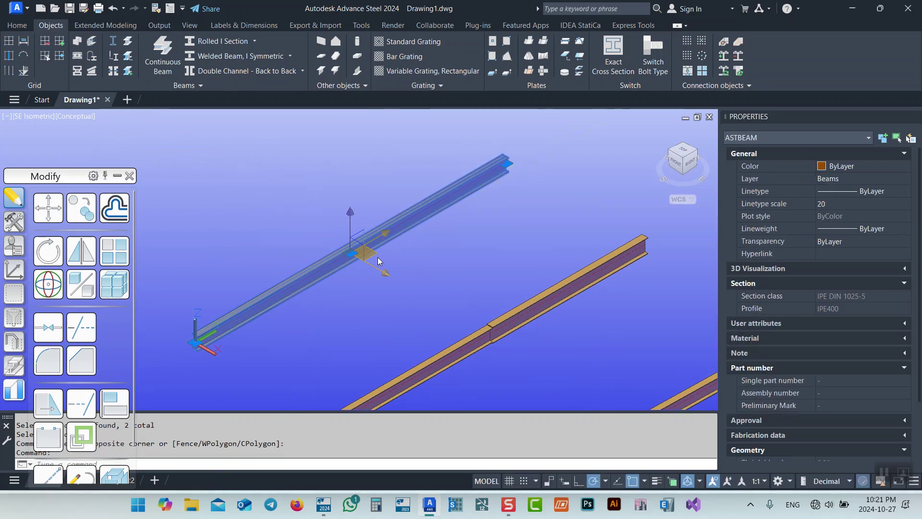
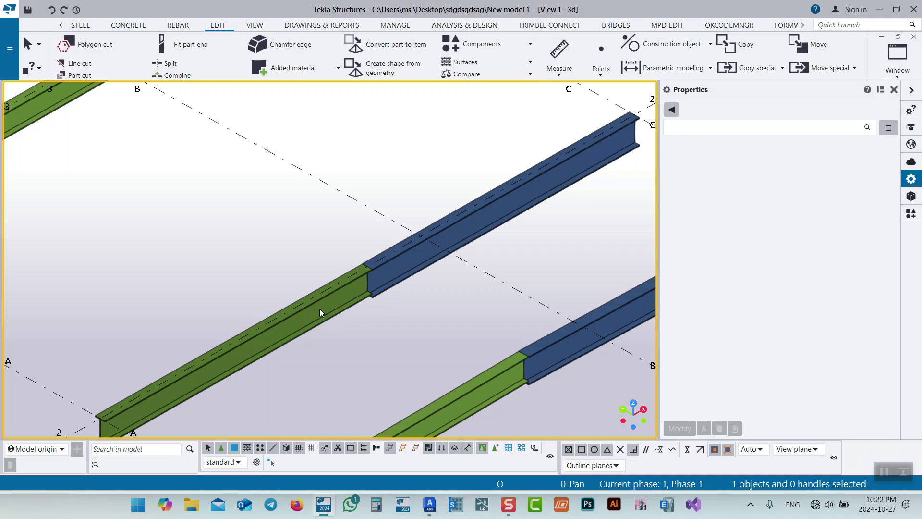
Compare the profiles of the green and blue beams on grid line 2
left_click(319, 310)
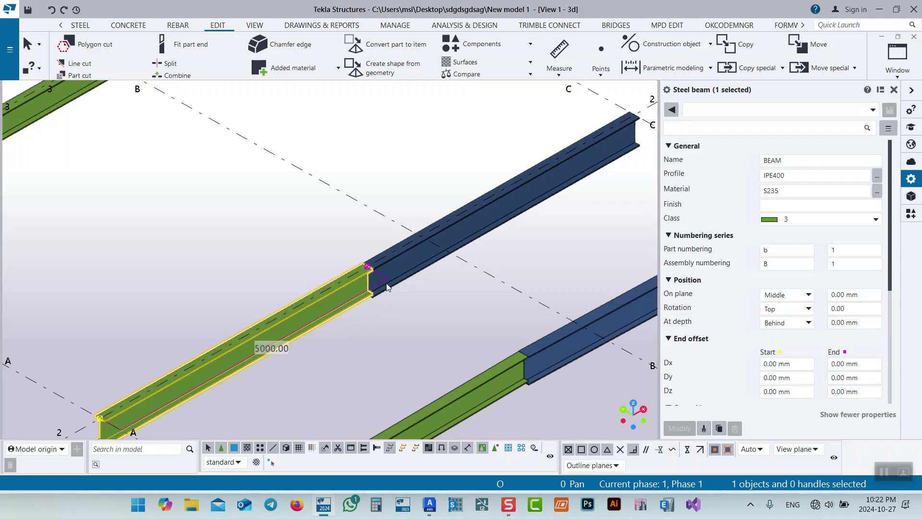
key("Escape")
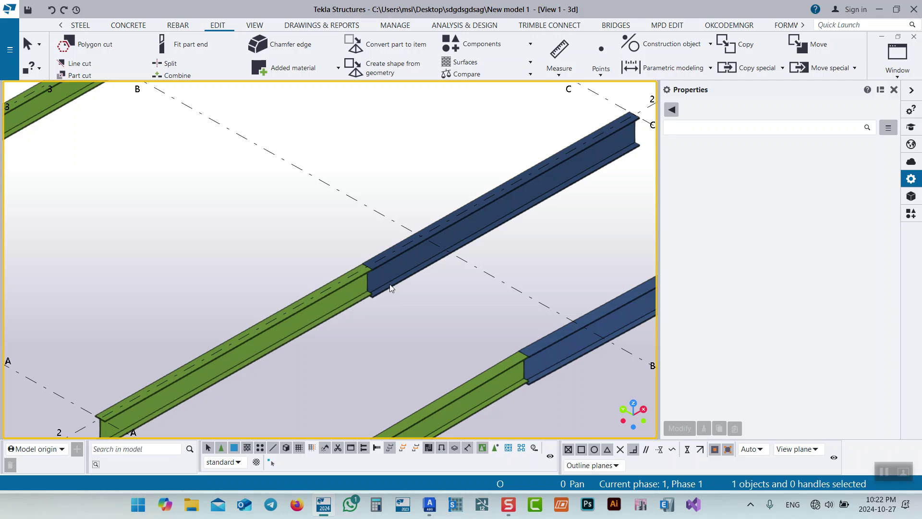
left_click(409, 279)
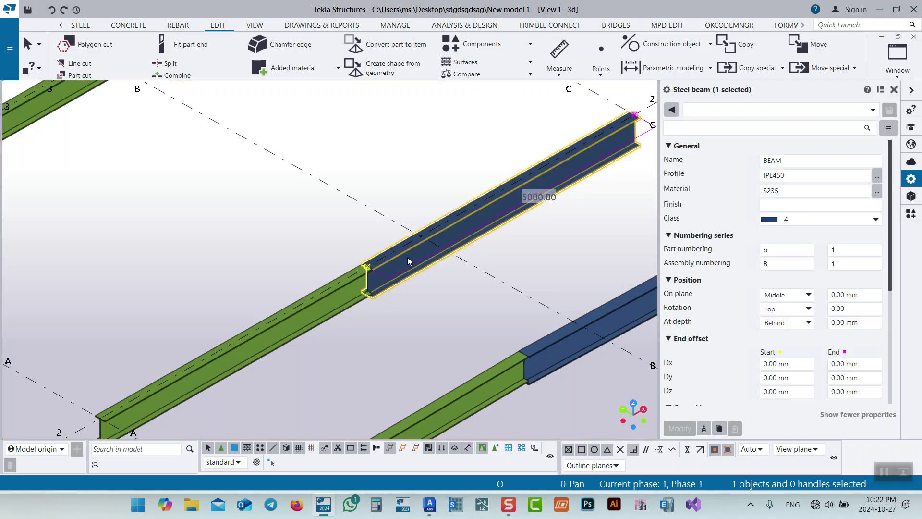
key("Escape")
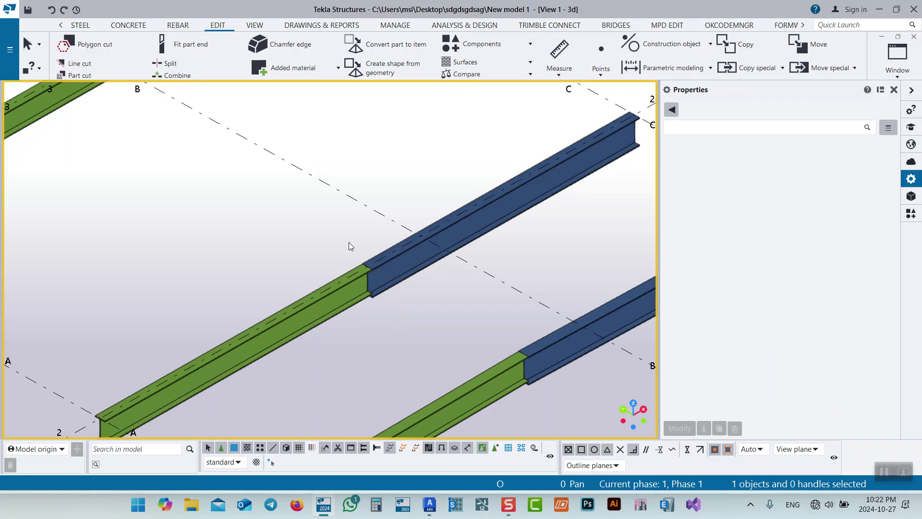
Combine the beams on grid line 2 using their furthest points, picking the IPE450 beam first, and check the resulting profile
left_click(173, 77)
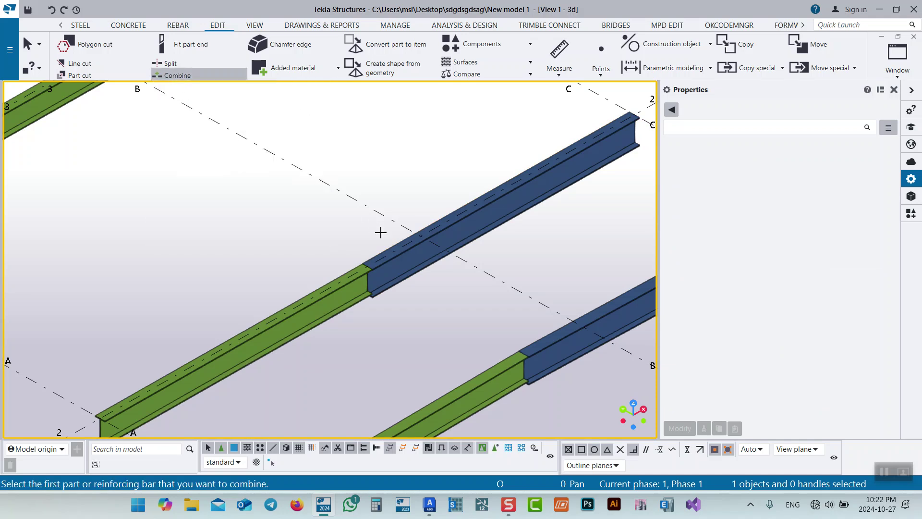
left_click(402, 248)
left_click(319, 293)
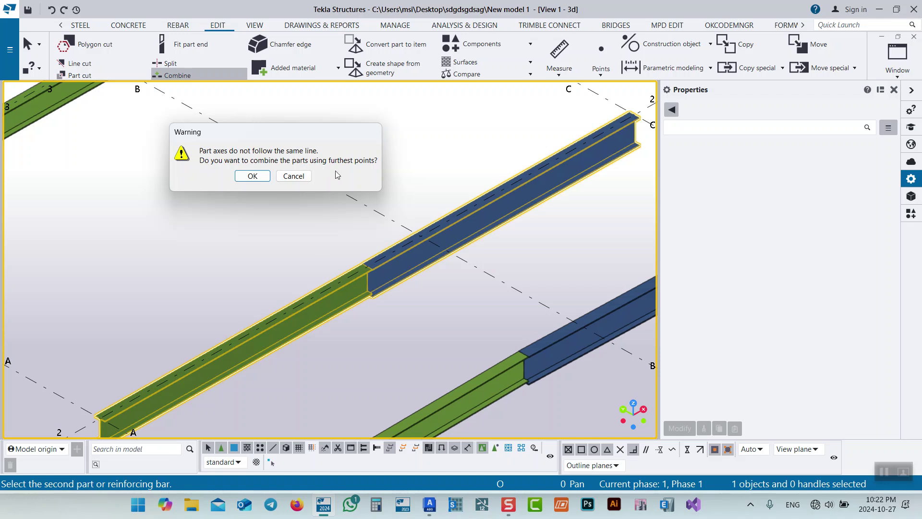
left_click(246, 176)
scroll(288, 288, "down", 3)
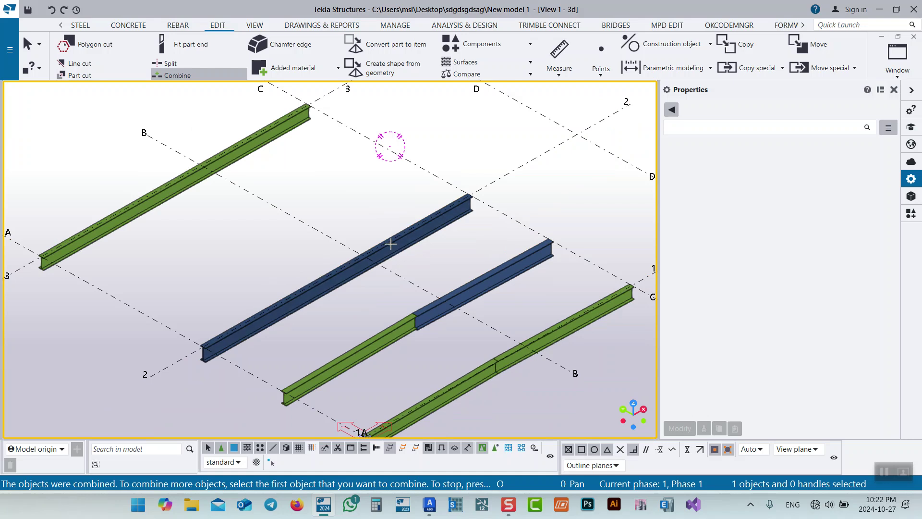
right_click(306, 249)
left_click(336, 256)
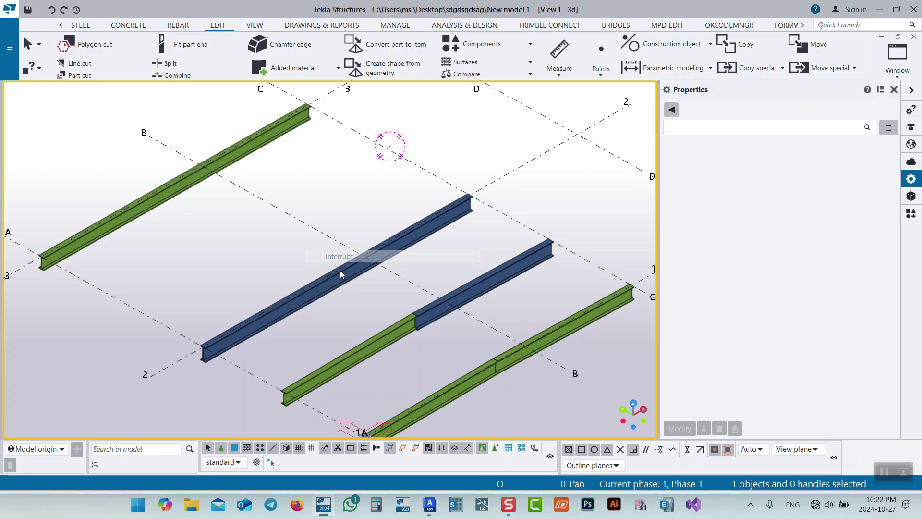
left_click(339, 268)
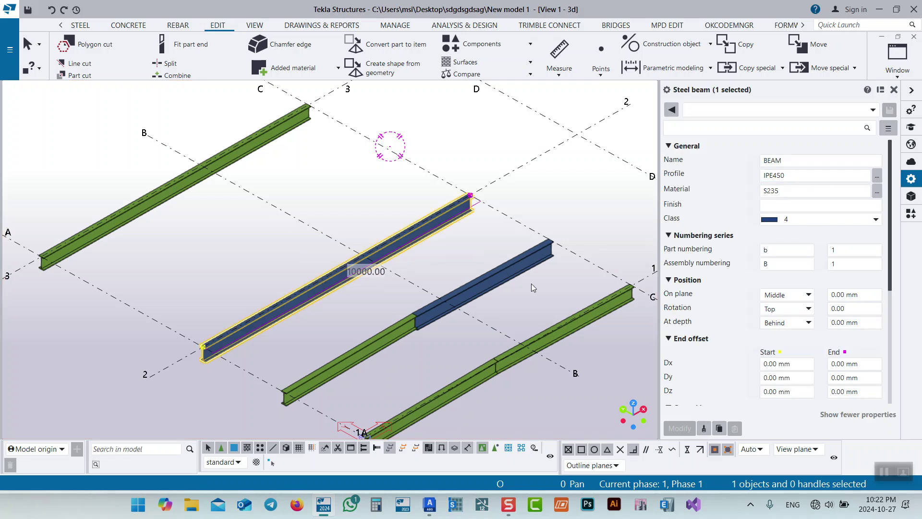
left_click(388, 297)
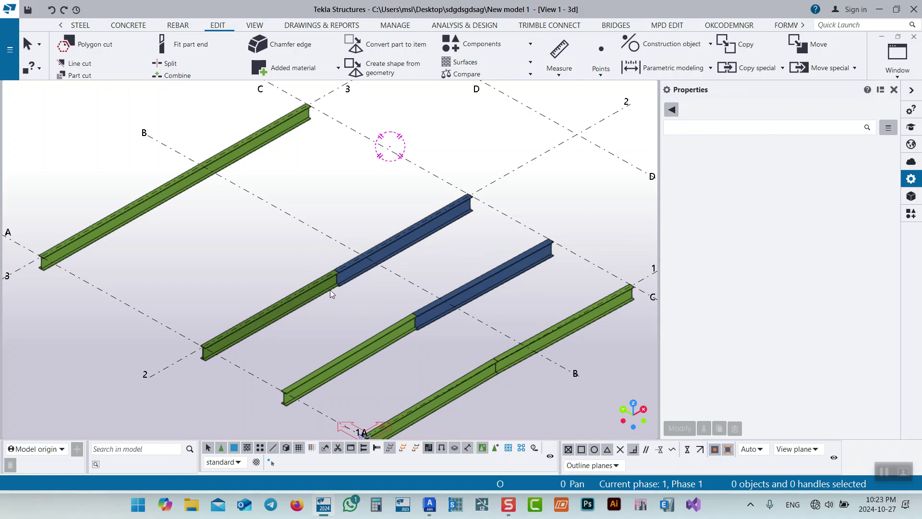
Combine the beams on grid line 2 using their furthest points, picking the IPE400 beam first, and check the resulting beam's properties
left_click(177, 75)
left_click(326, 281)
left_click(356, 279)
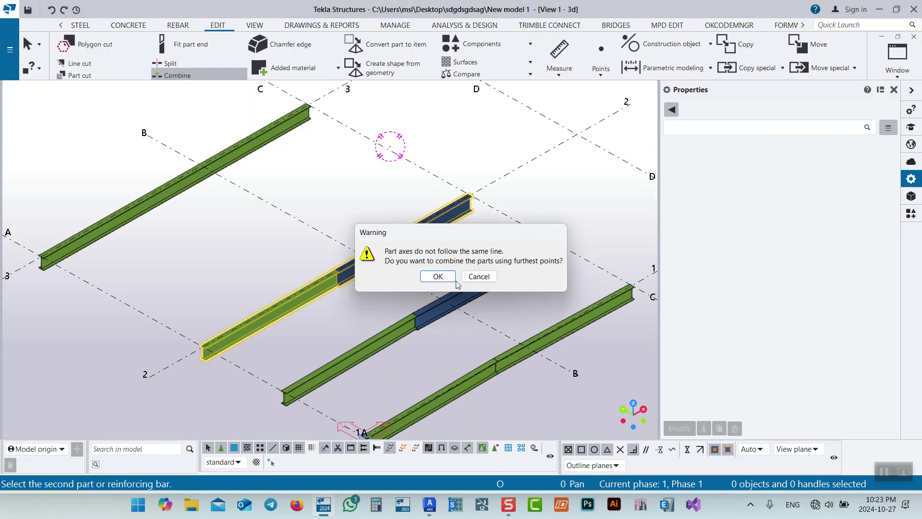
left_click(429, 275)
right_click(341, 207)
left_click(377, 218)
left_click(350, 272)
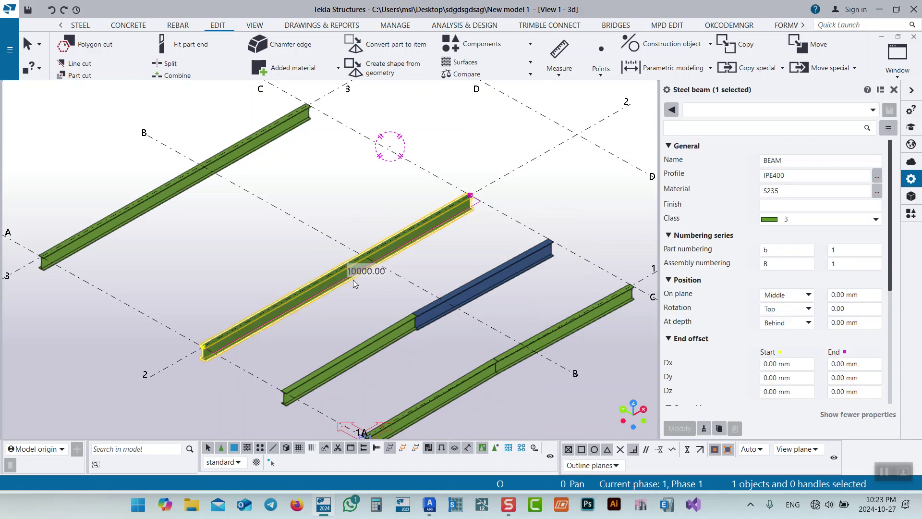
left_click(331, 301)
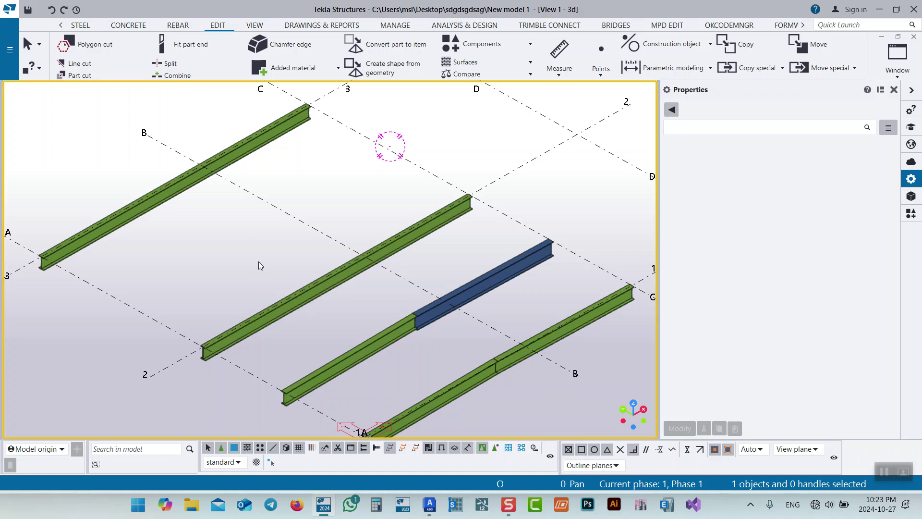
Switch to Advance Steel and try to merge the two beams in the middle row, picking the near, shallower beam first
left_click(430, 505)
scroll(375, 257, "down", 2)
scroll(478, 289, "up", 5)
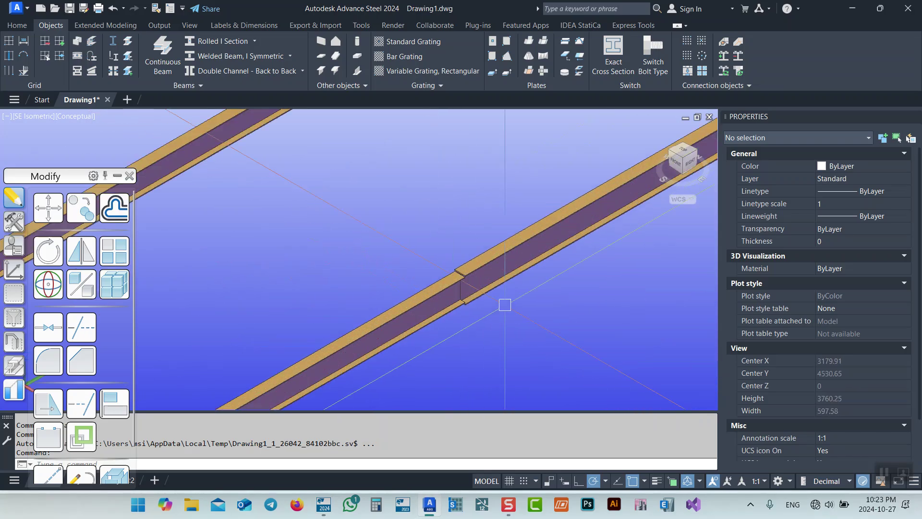
middle_click_drag(476, 313, 402, 308)
middle_click_drag(366, 333, 306, 251)
left_click(127, 55)
left_click(297, 241)
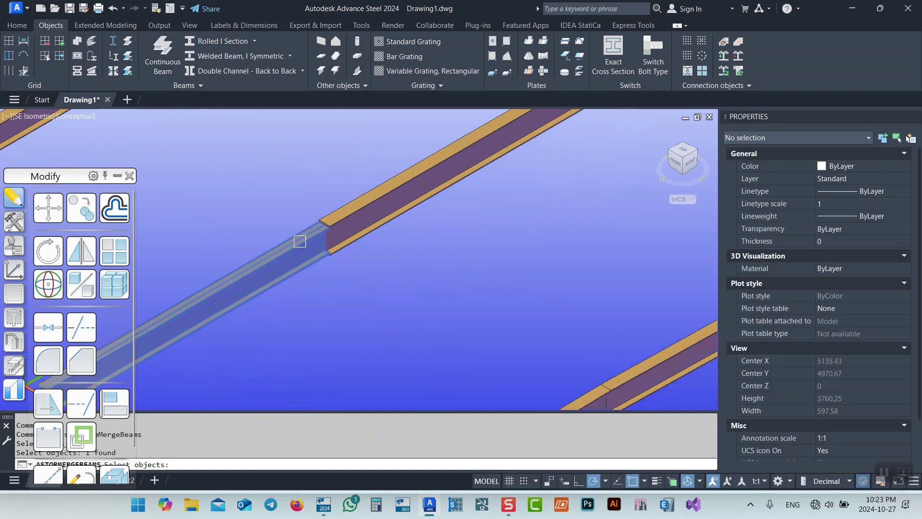
left_click(354, 209)
key("Return")
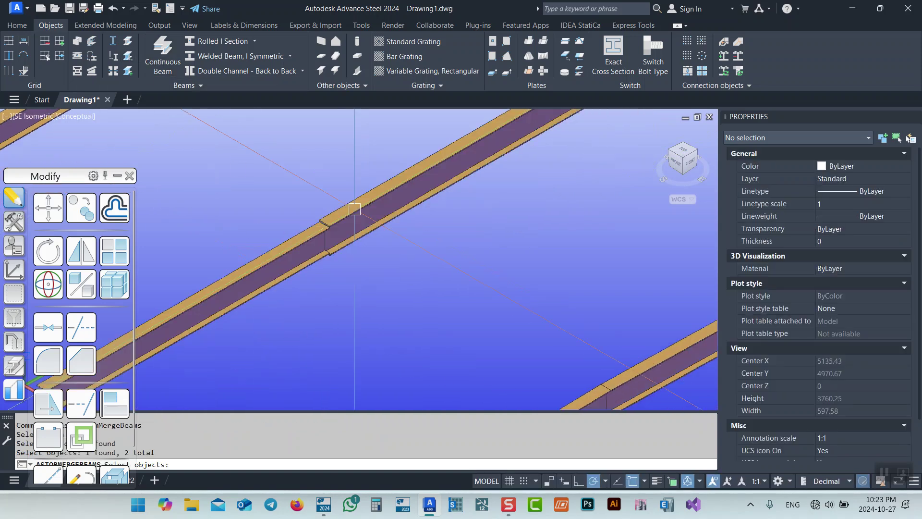
middle_click_drag(393, 269, 465, 346)
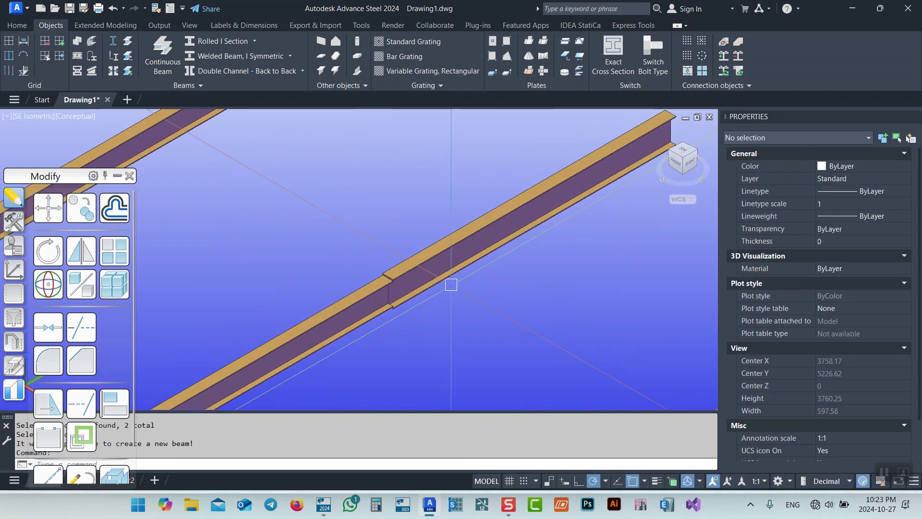
Try to merge the two beams in the middle row, picking the far, deeper beam first
left_click(128, 56)
key("Escape")
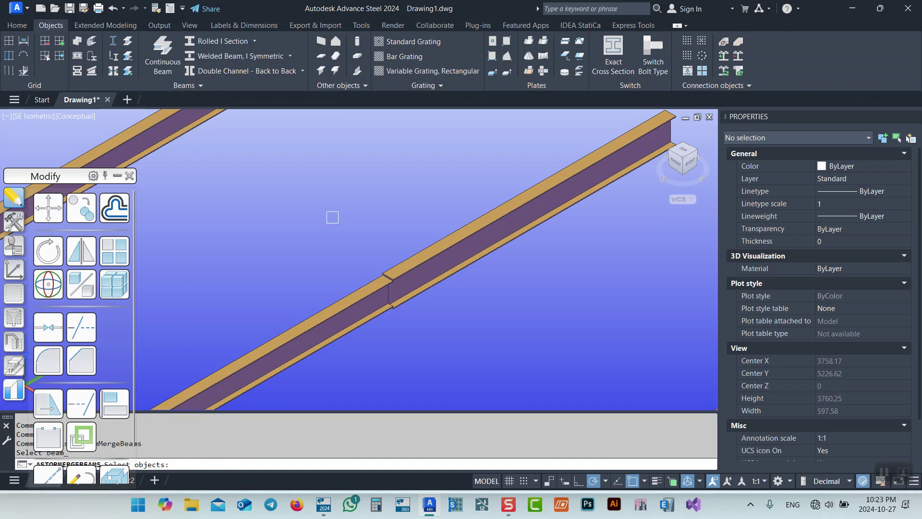
left_click(356, 290)
key("Escape")
key("Return")
left_click(432, 250)
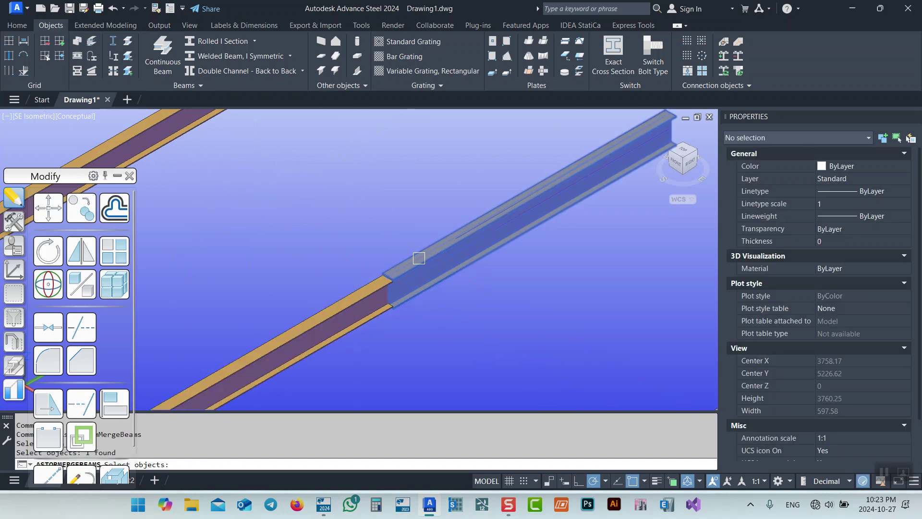
left_click(347, 302)
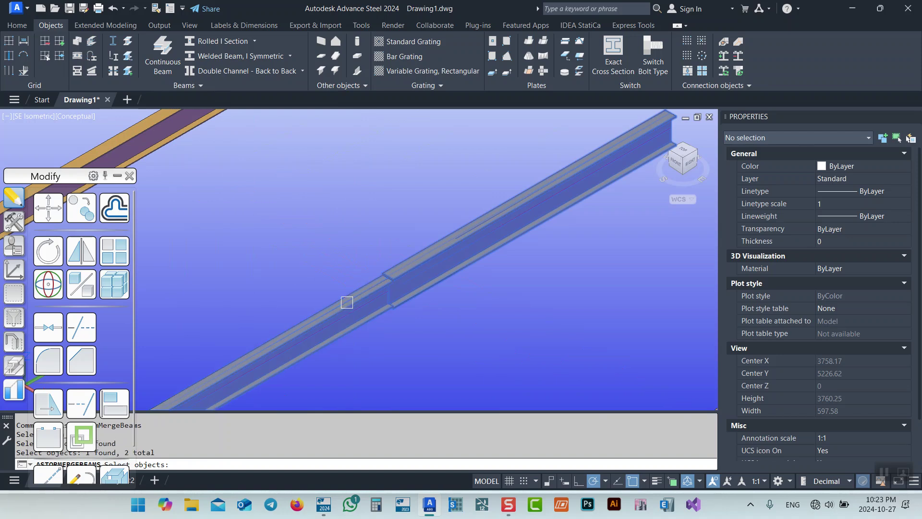
key("Return")
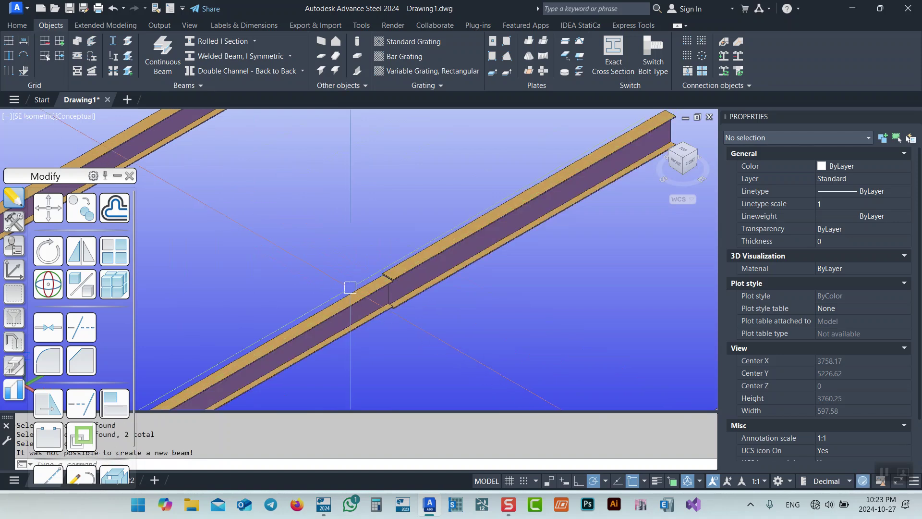
Examine the joint between the two middle-row beams, where their different section depths meet
scroll(358, 295, "down", 2)
scroll(358, 295, "down", 1)
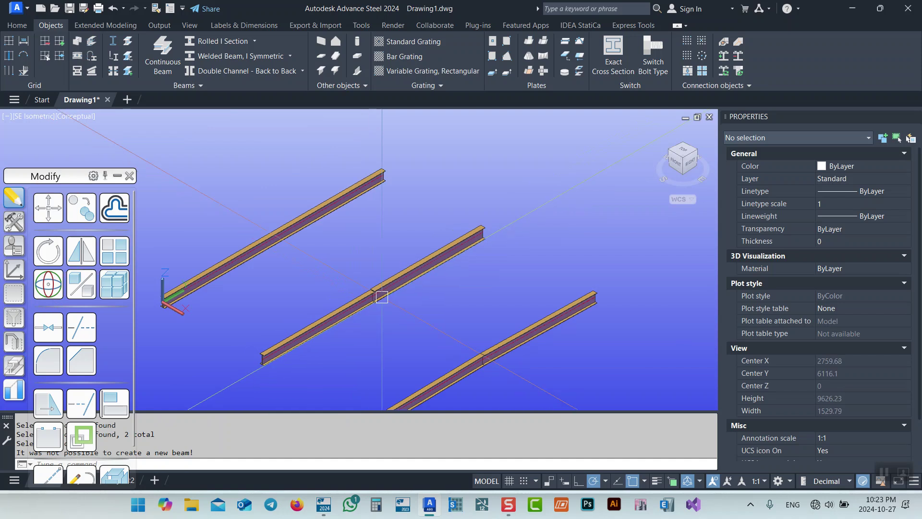
scroll(352, 291, "up", 2)
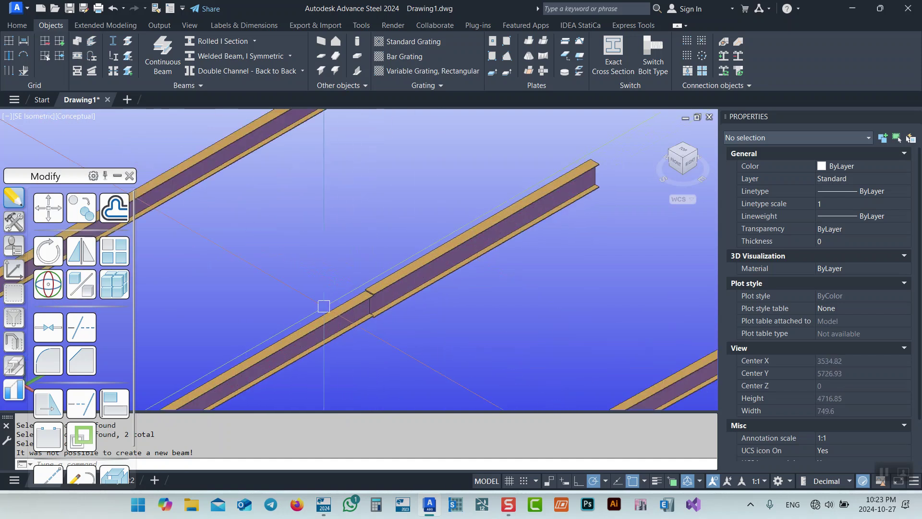
scroll(370, 301, "up", 3)
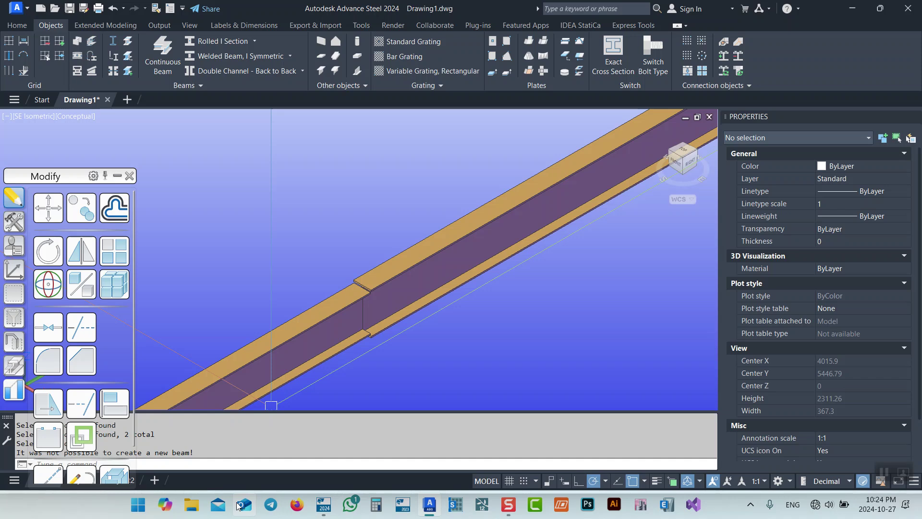
scroll(368, 291, "up", 3)
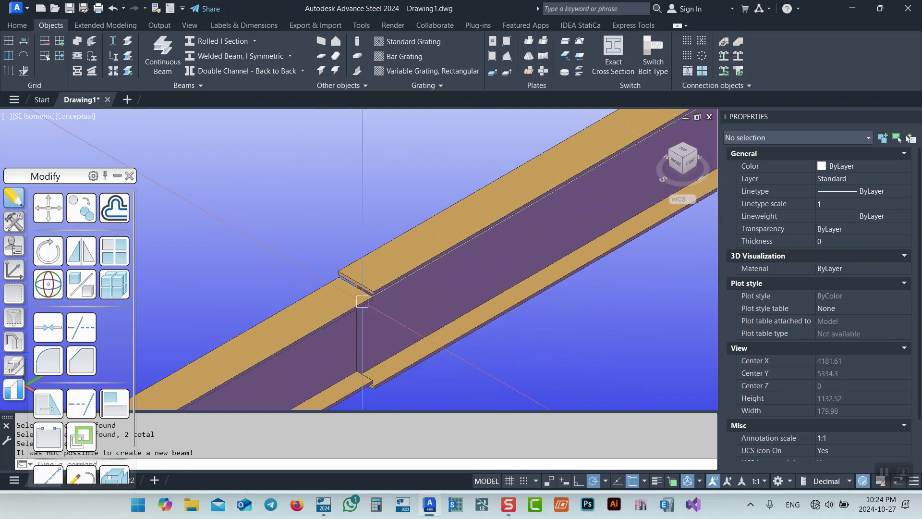
mouse_move(365, 295)
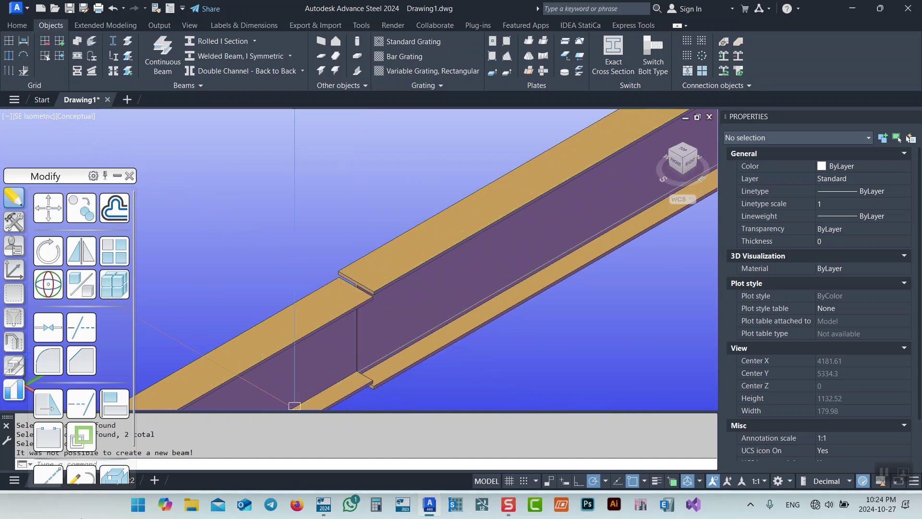
Switch to Tekla Structures and examine the alignment of the two green beams on grid line 1 from several angles
left_click(325, 504)
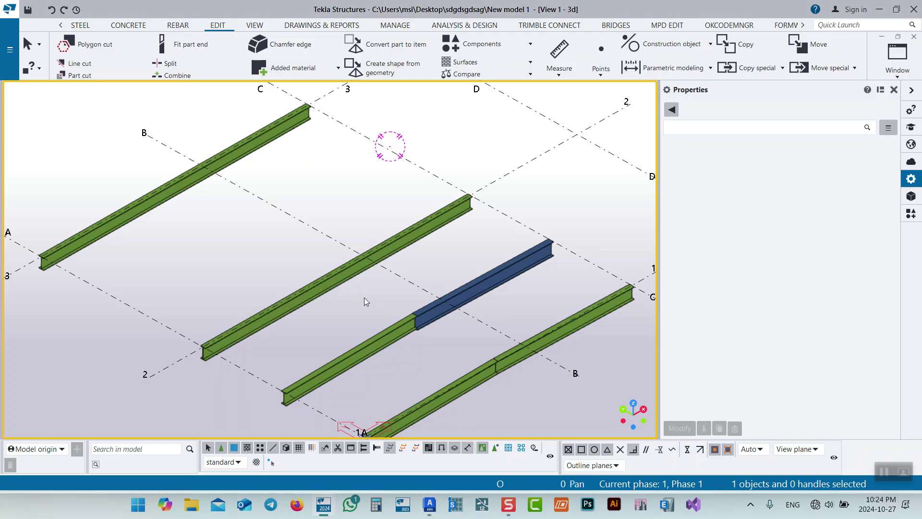
middle_click_drag(454, 336, 478, 291)
key("v")
left_click(409, 247)
scroll(412, 243, "up", 5)
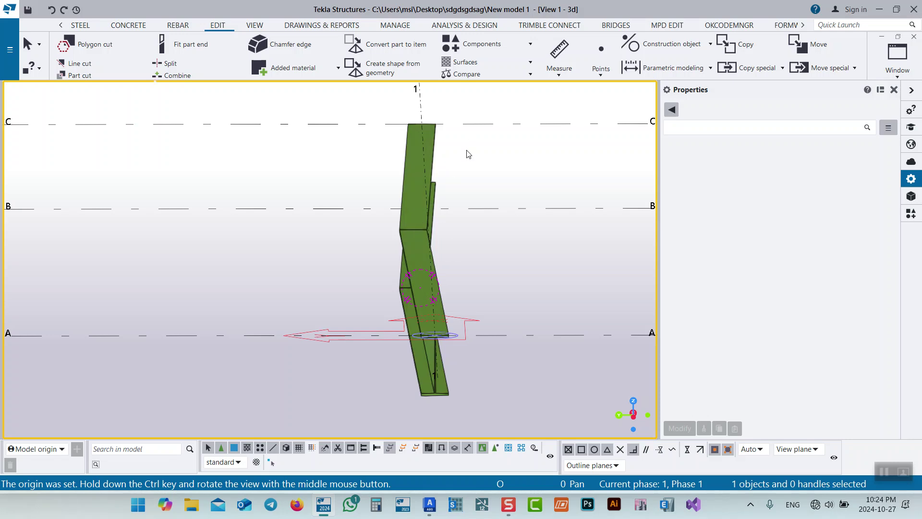
scroll(369, 276, "down", 3)
middle_click_drag(491, 286, 415, 329, "ctrl")
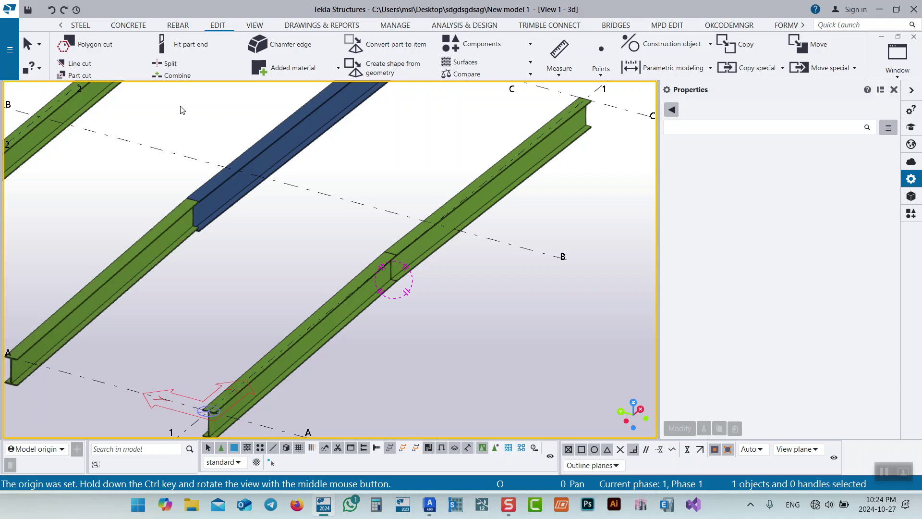
Combine the two non-aligned beams on grid line 1 using their furthest points, picking the beam nearer grid A first
left_click(173, 75)
left_click(359, 294)
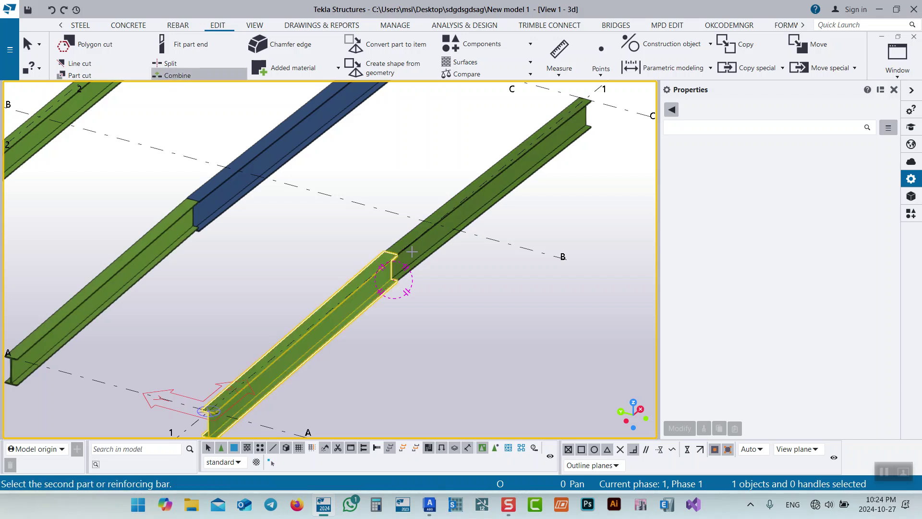
left_click(413, 255)
left_click_drag(407, 230, 623, 200)
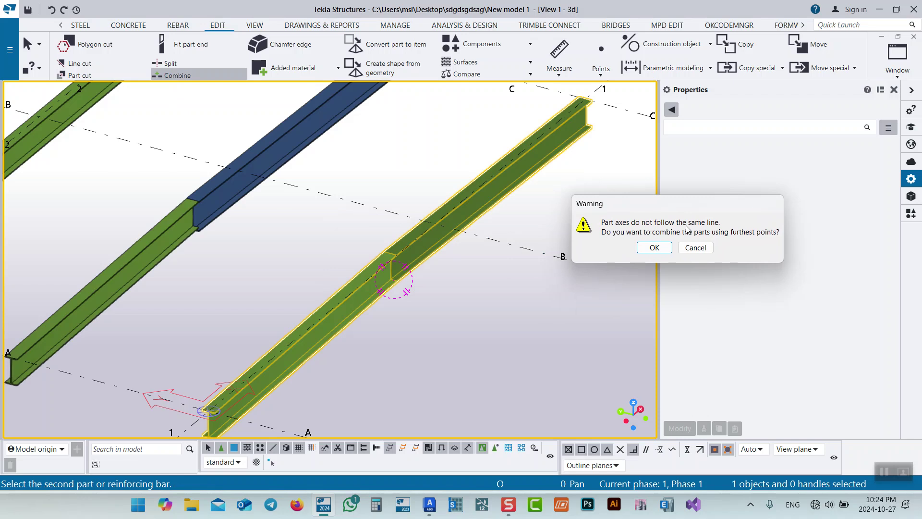
left_click(654, 247)
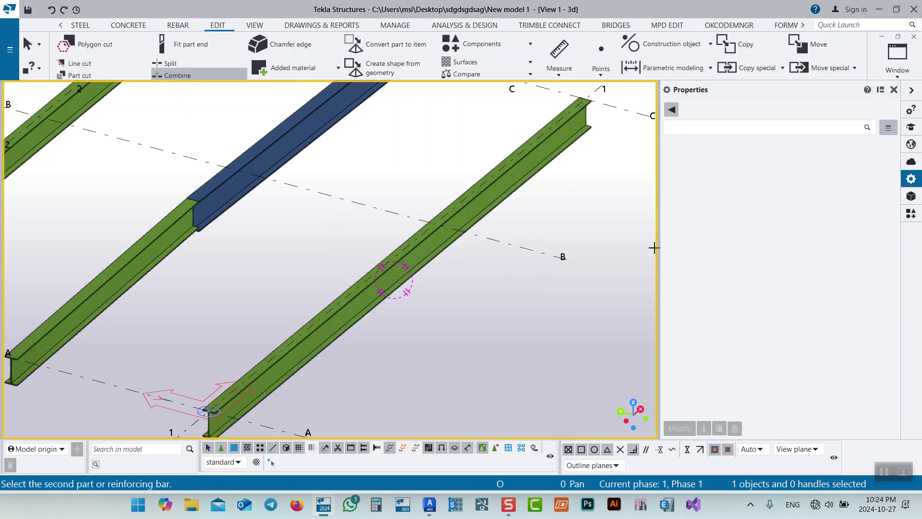
right_click(437, 171)
left_click(454, 177)
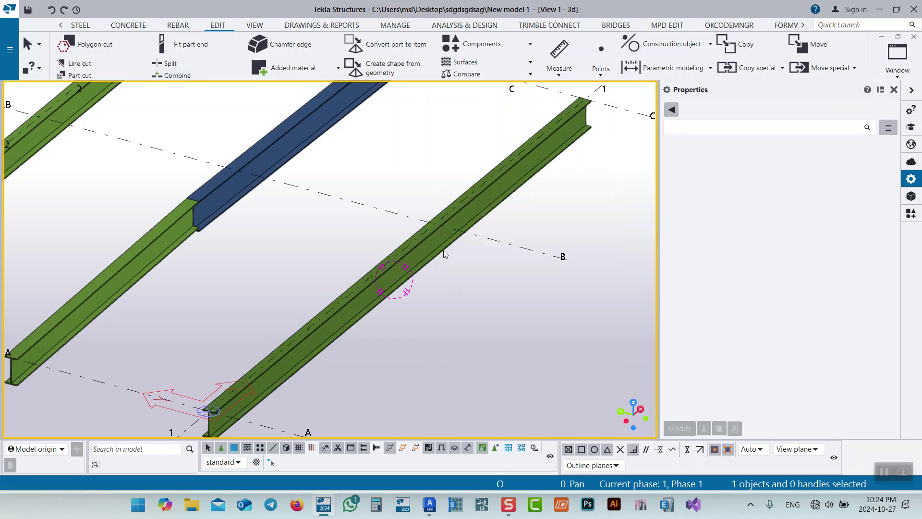
Check the combined beam's properties on grid line 1 and examine its start and end points at grids A and C
left_click(548, 163)
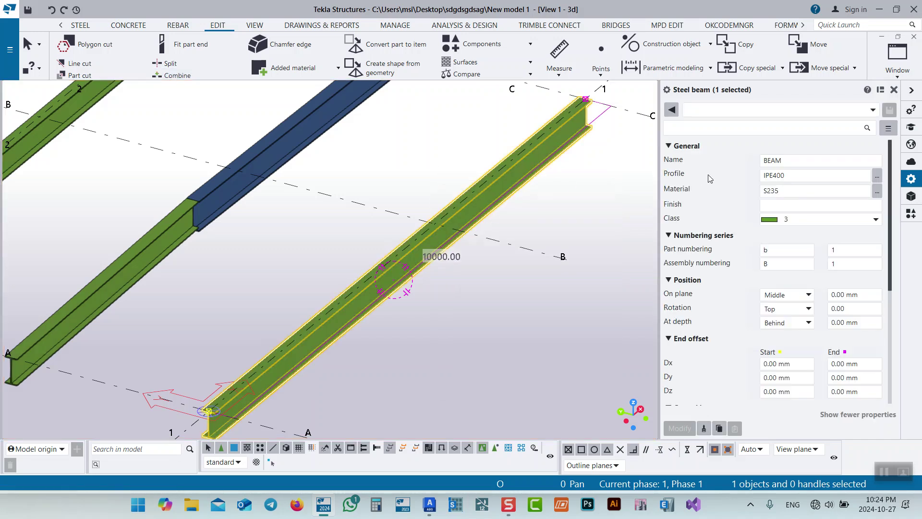
left_click(443, 304)
middle_click_drag(443, 304, 460, 284)
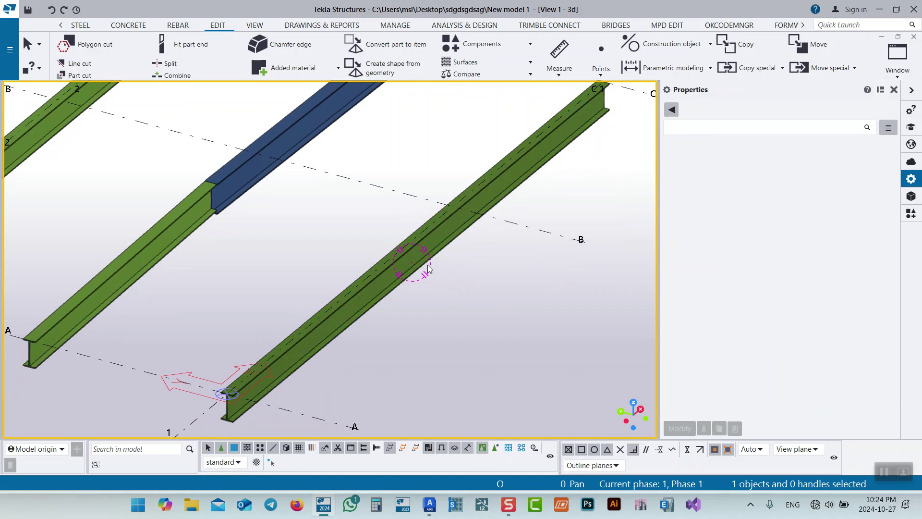
middle_click_drag(371, 327, 398, 299)
scroll(242, 390, "up", 2)
left_click(251, 357)
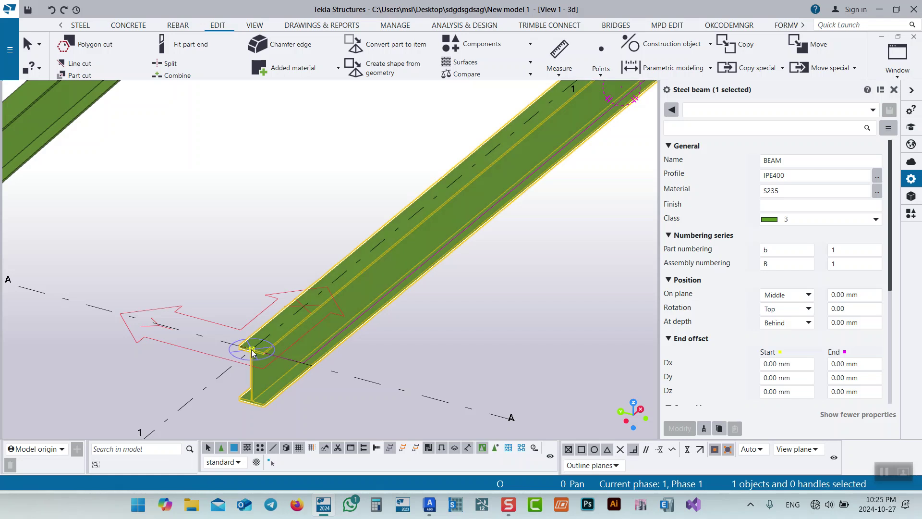
scroll(252, 350, "down", 3)
scroll(439, 202, "up", 2)
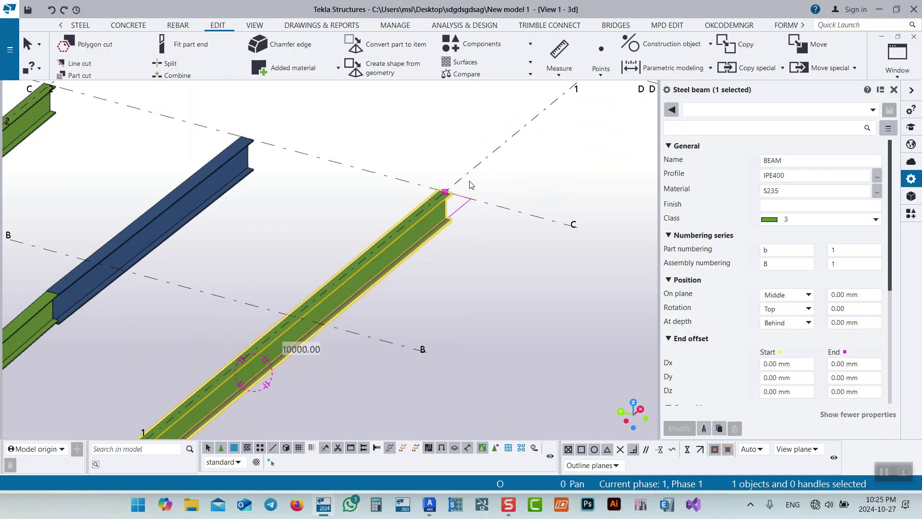
scroll(450, 194, "down", 2)
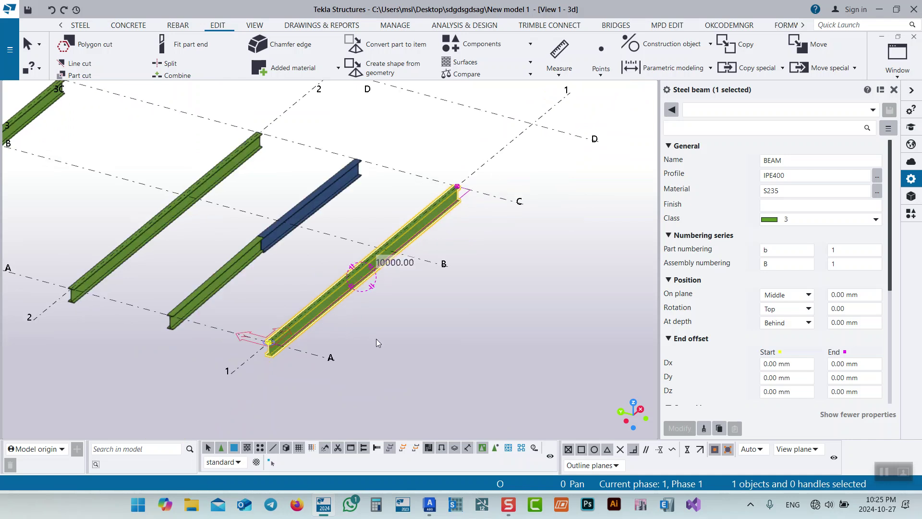
left_click(392, 322)
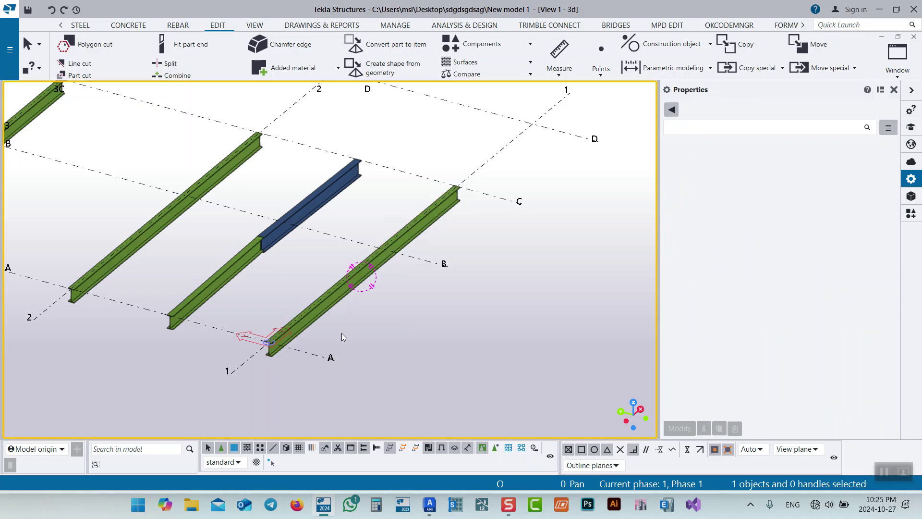
Switch to Advance Steel and examine the angled joint of the third beam pair from the top view
mouse_move(429, 505)
left_click(433, 455)
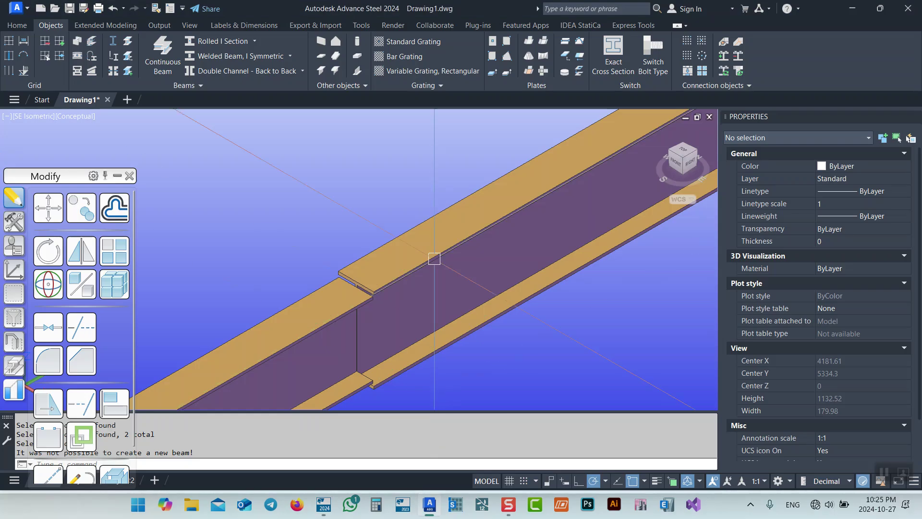
scroll(400, 152, "down", 5)
scroll(485, 220, "up", 4)
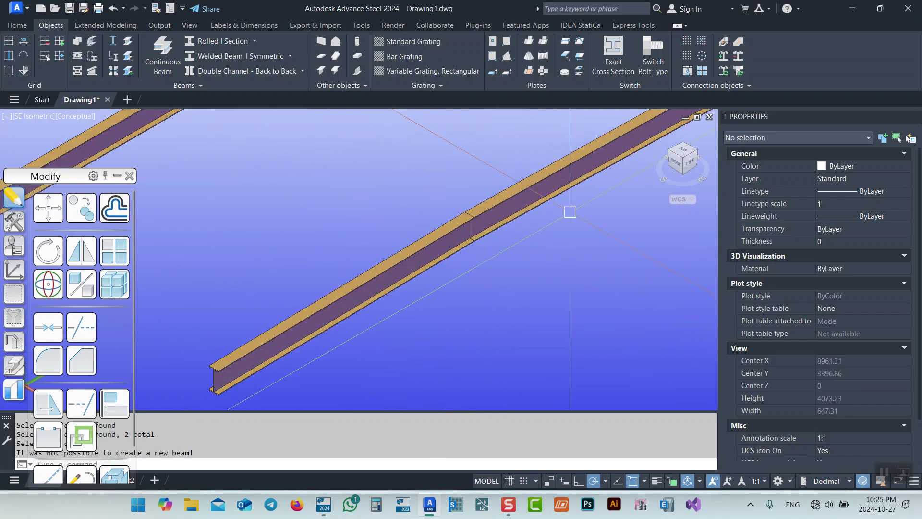
left_click(689, 157)
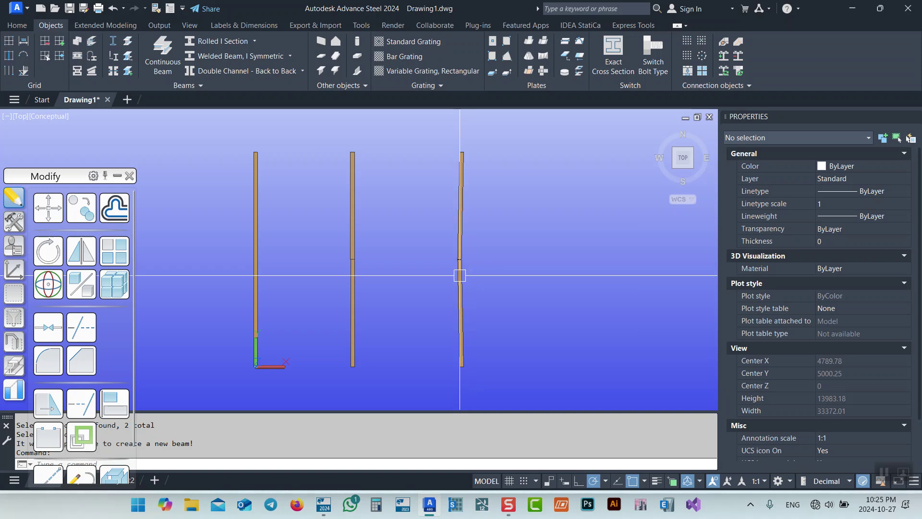
scroll(453, 250, "up", 3)
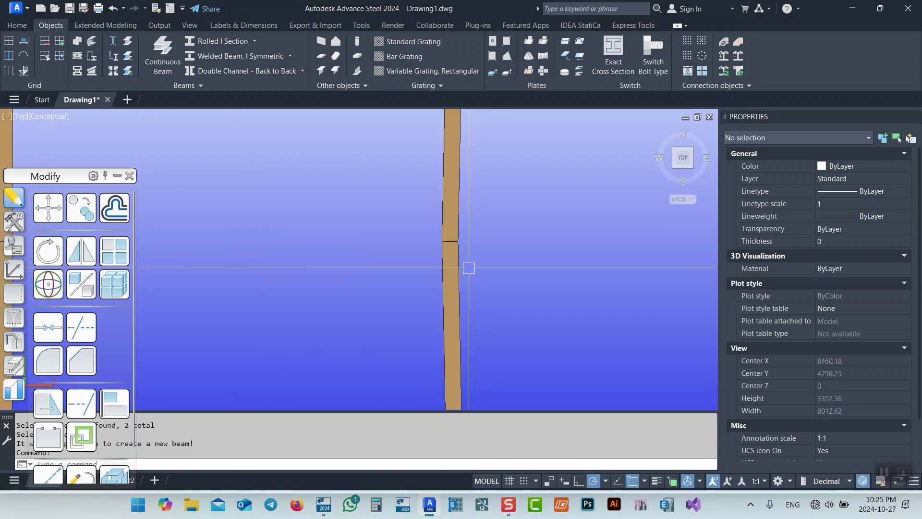
Merge the two non-aligned beams of the third pair, which meet at a slight angle
left_click(127, 58)
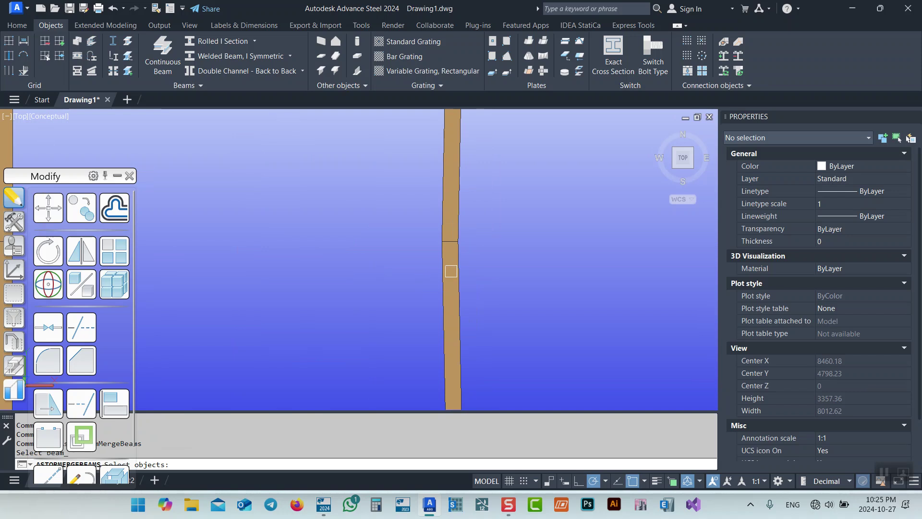
left_click(452, 271)
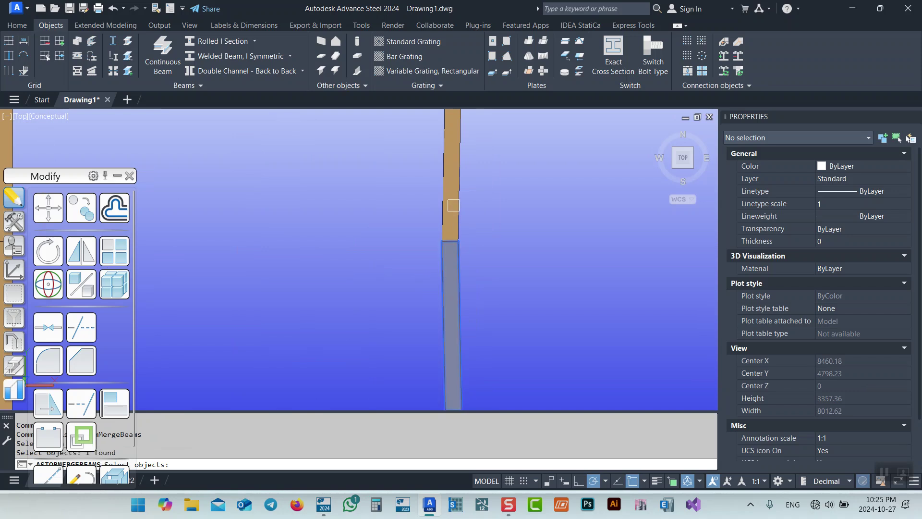
key("Return")
left_click(129, 70)
left_click(446, 219)
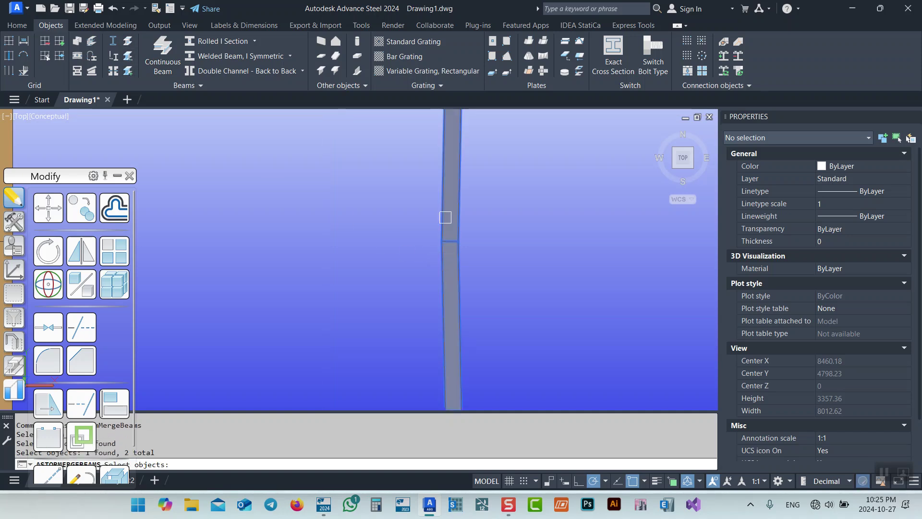
key("Return")
Examine the merged third beam in isometric and top views, selecting it to check its shape and properties
left_click(693, 166)
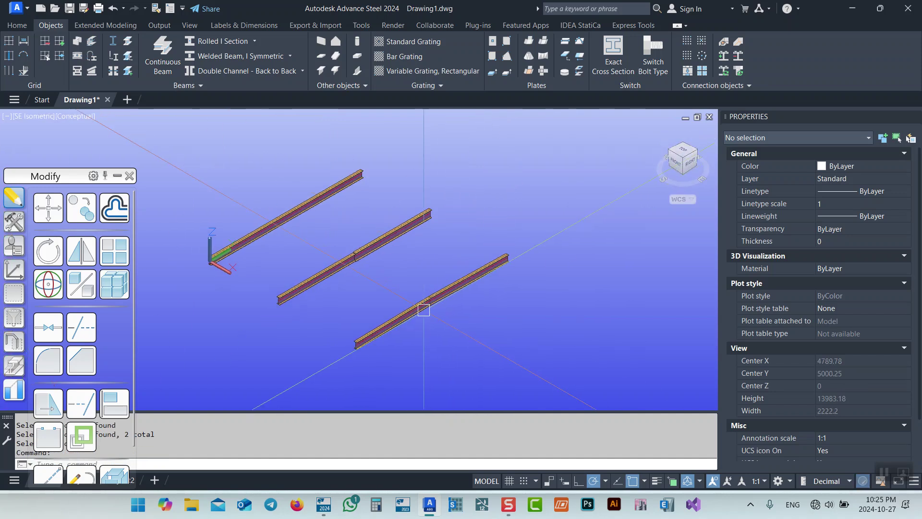
mouse_move(411, 307)
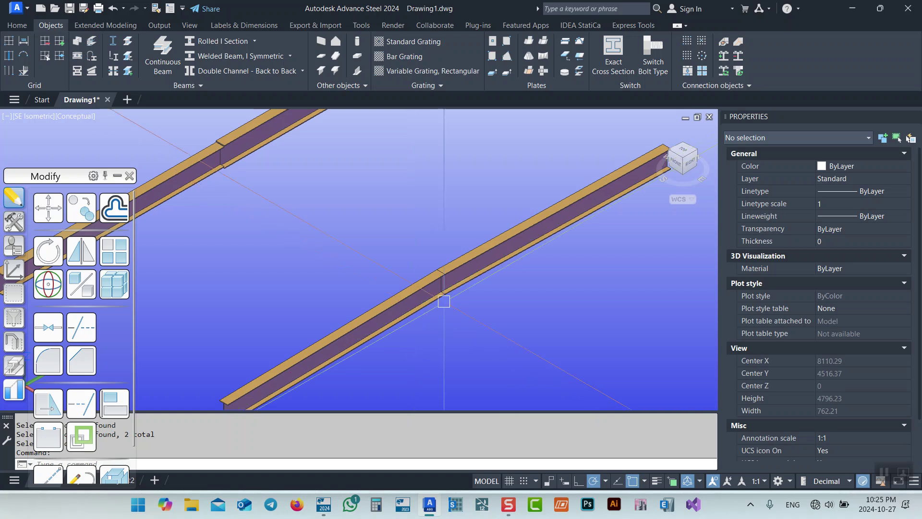
scroll(428, 298, "up", 3)
scroll(436, 259, "up", 2)
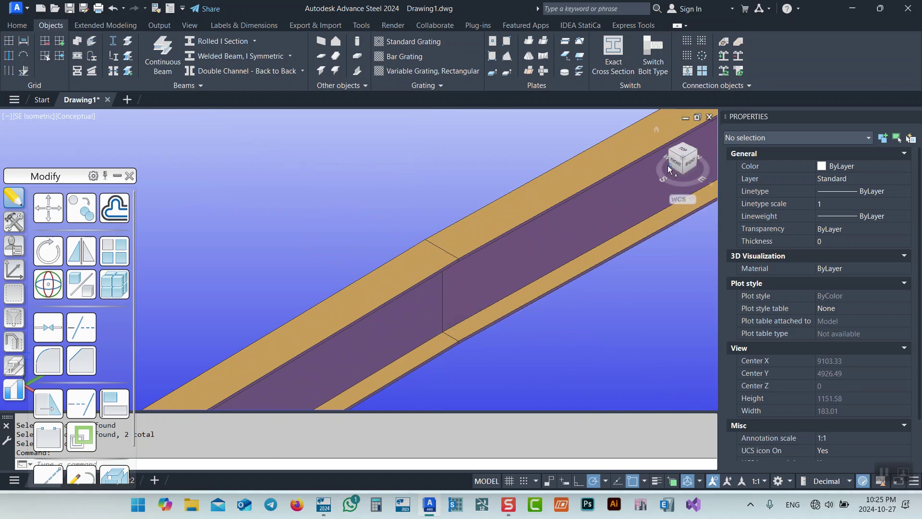
left_click(682, 163)
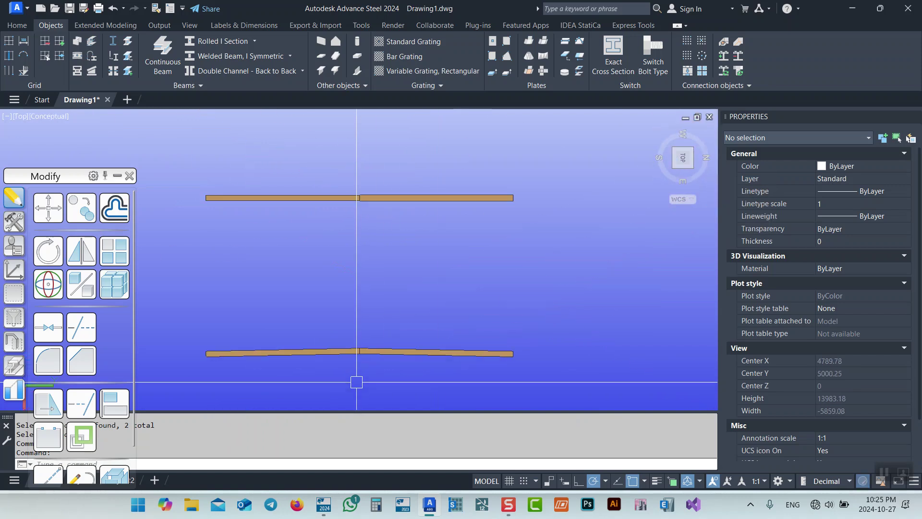
left_click(357, 340)
scroll(368, 346, "up", 3)
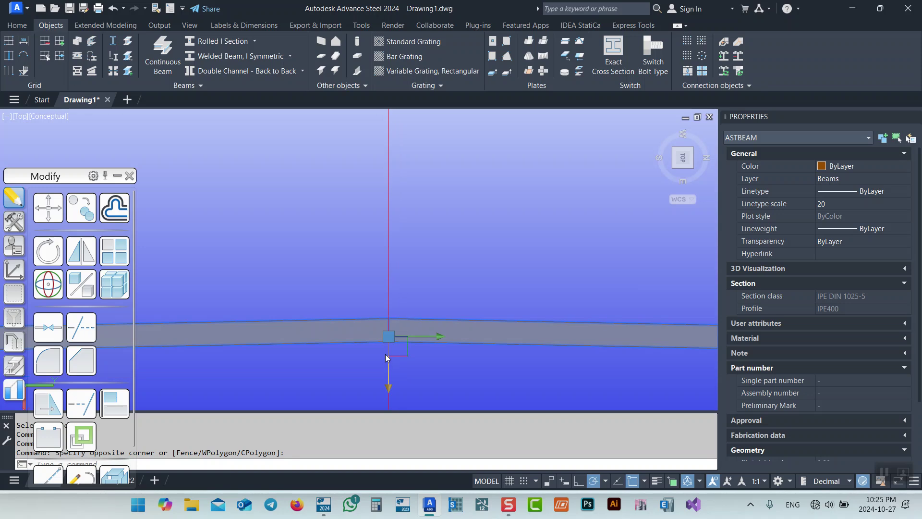
scroll(384, 307, "down", 3)
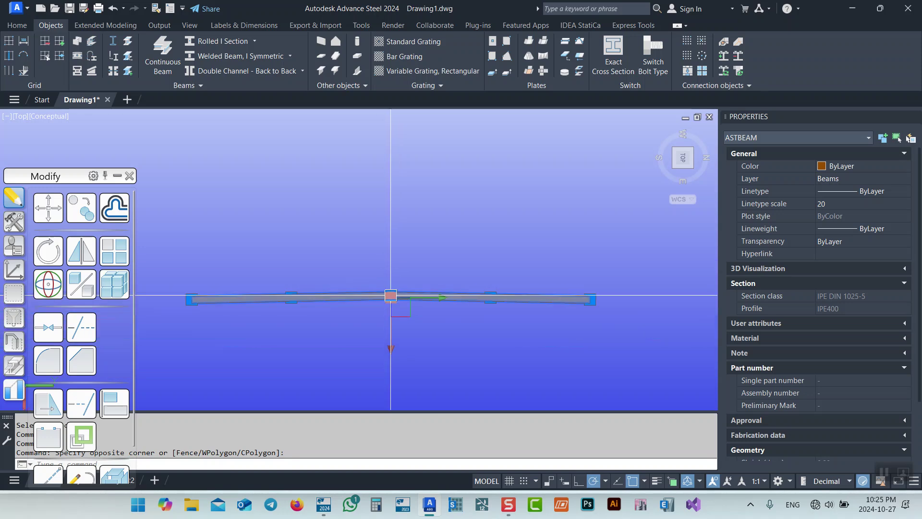
Straighten the merged third beam by moving its middle grip 100 sideways, then view it in isometric
left_click(391, 295)
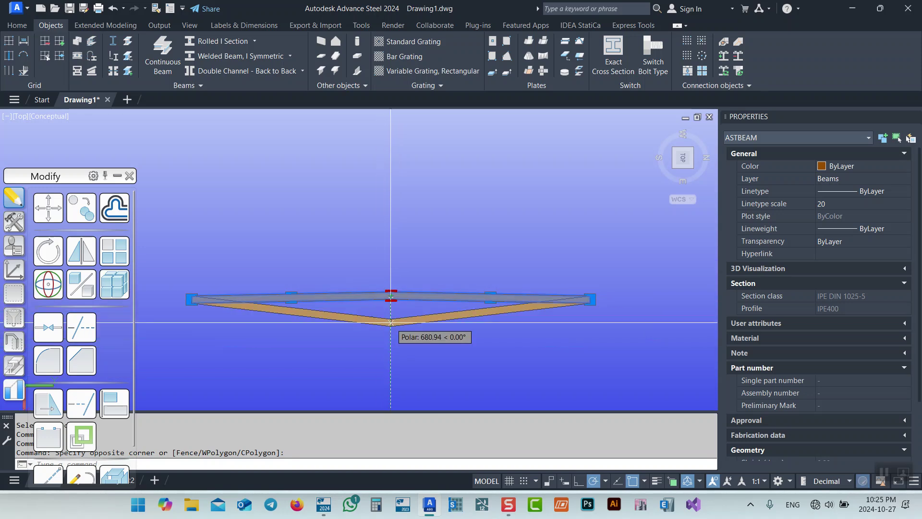
key("Return")
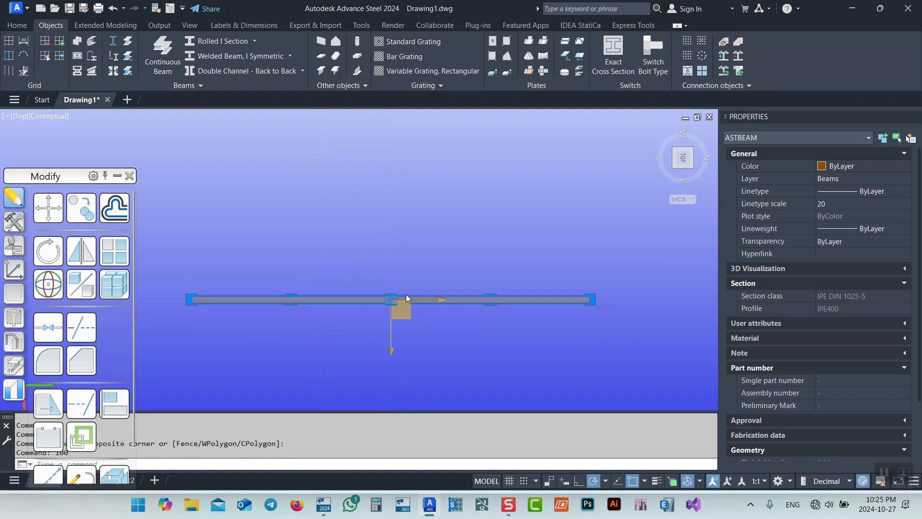
left_click(674, 170)
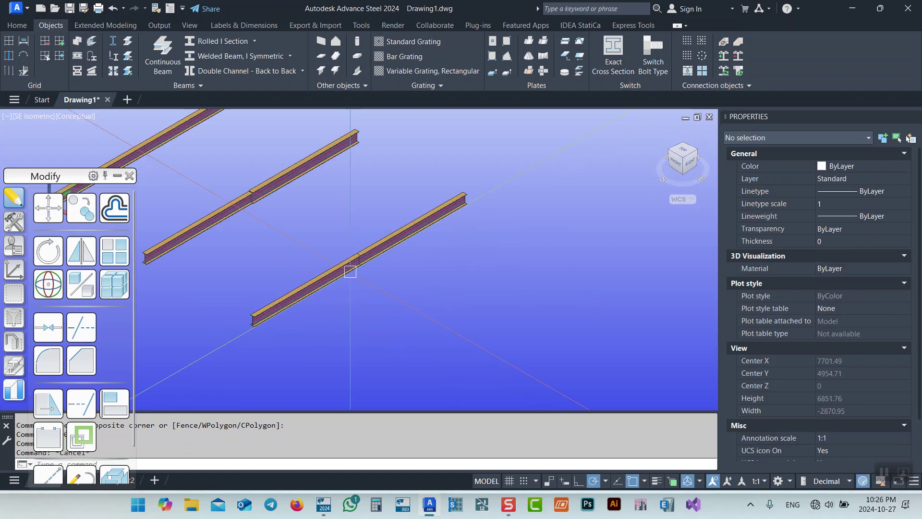
Try to merge the straightened third beam again and examine its middle joint up close
scroll(348, 274, "up", 2)
left_click(129, 60)
left_click(350, 259)
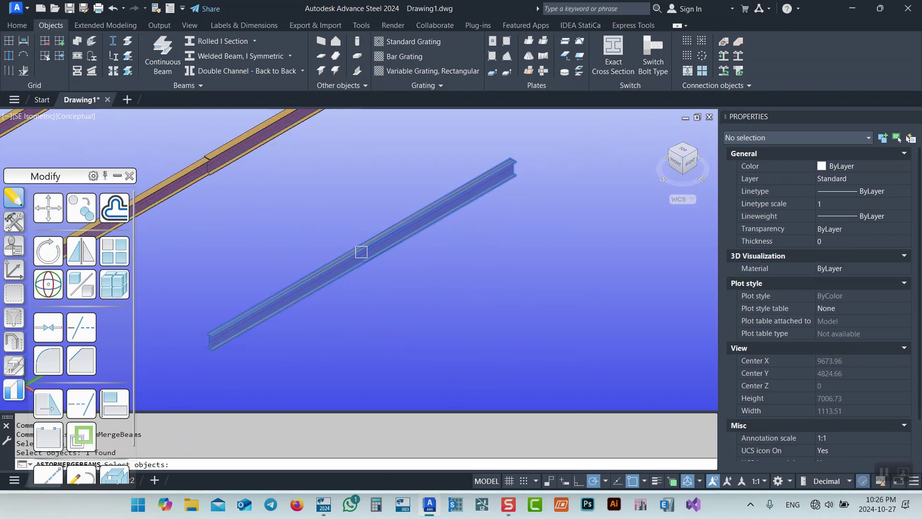
key("Escape")
left_click(346, 261)
key("Escape")
scroll(342, 246, "up", 8)
left_click(342, 246)
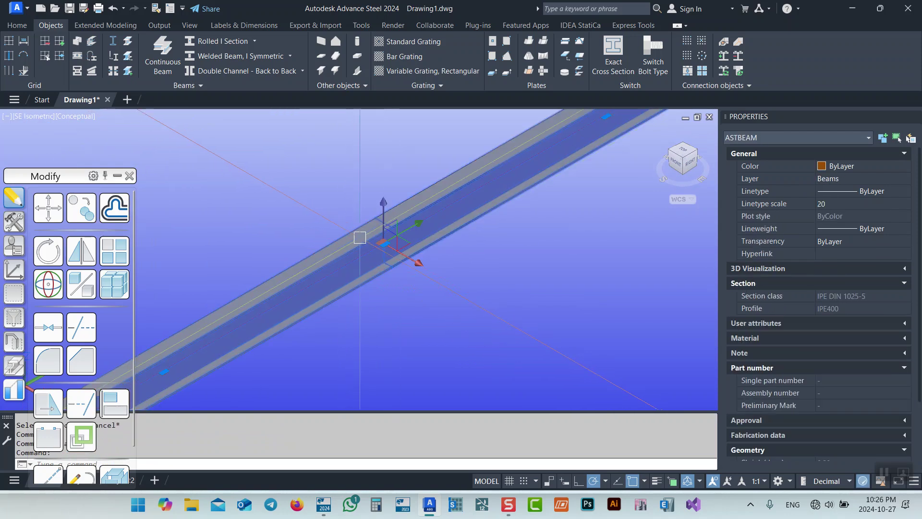
Undo the repeated merge and the grip move on the third beam, checking its middle joint on the way
key("ctrl+z")
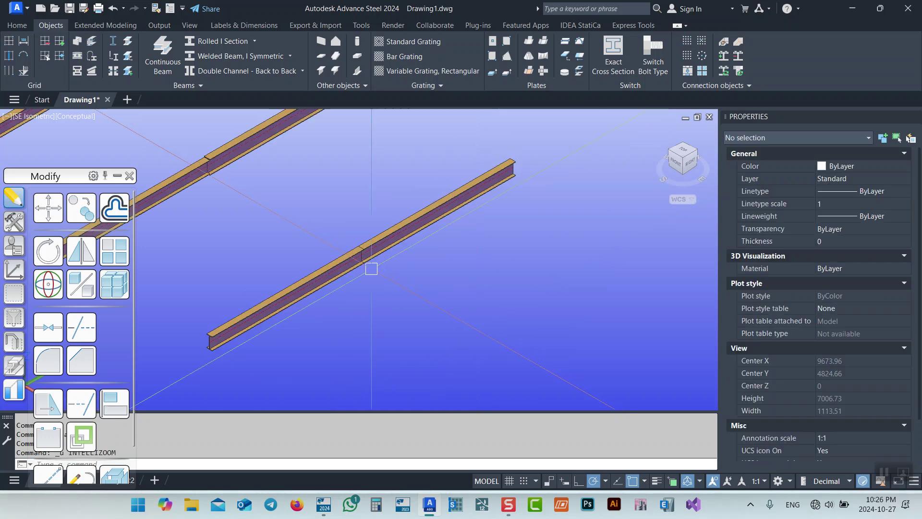
scroll(352, 268, "up", 5)
left_click(352, 267)
scroll(359, 263, "up", 5)
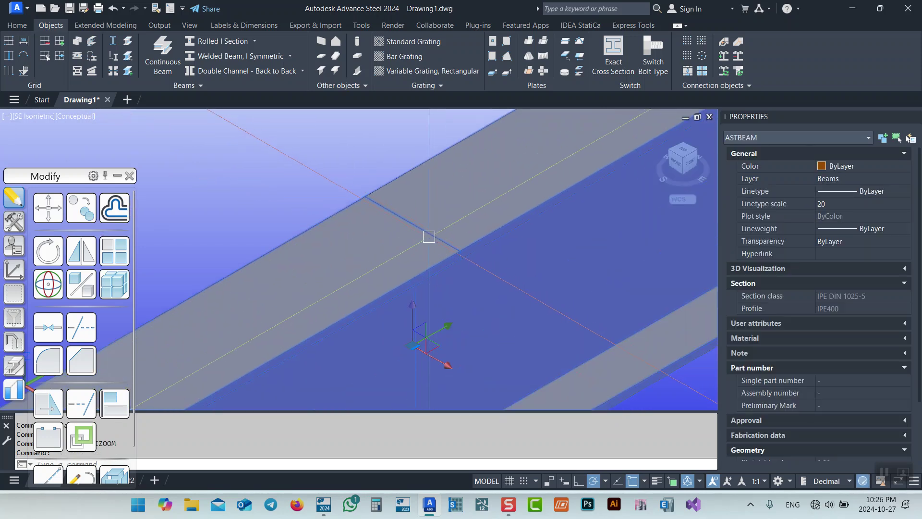
key("ctrl+z")
key("ctrl+z")
key("ctrl+z")
key("ctrl+z")
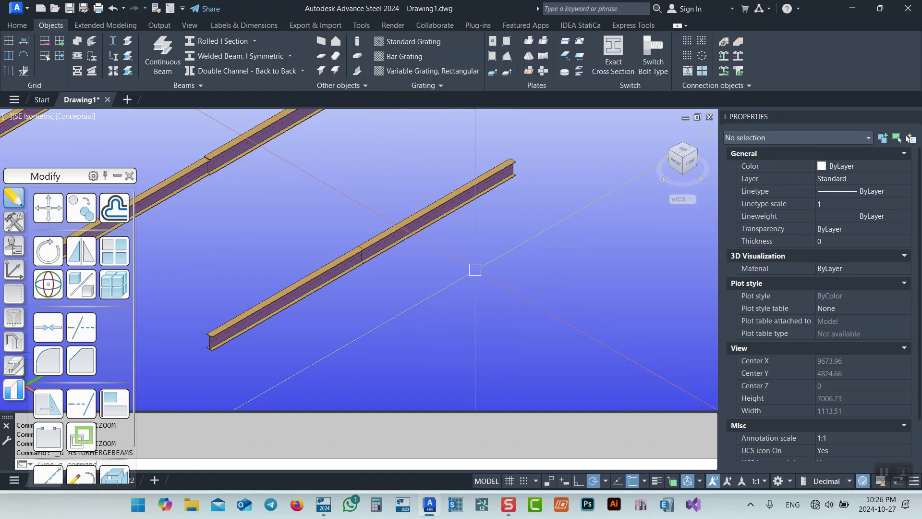
key("ctrl+z")
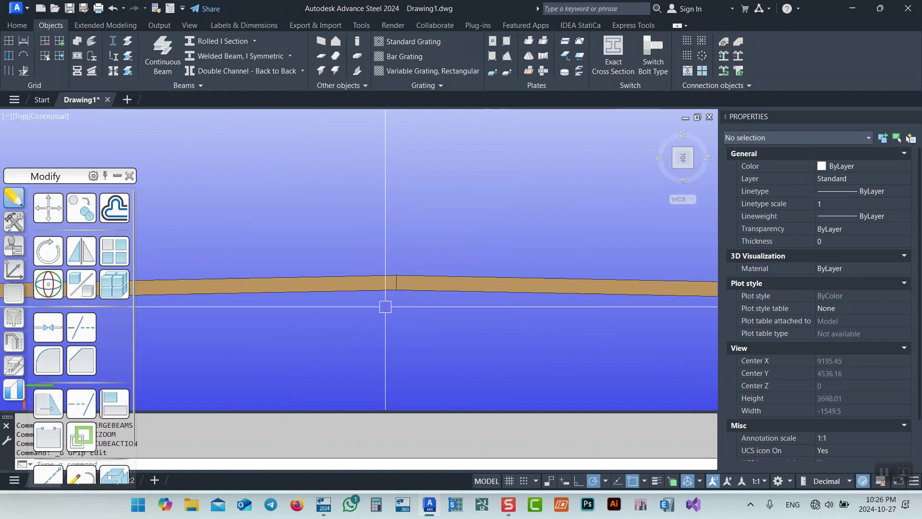
Examine the bent third beam and its middle joint in the isometric view
left_click(678, 169)
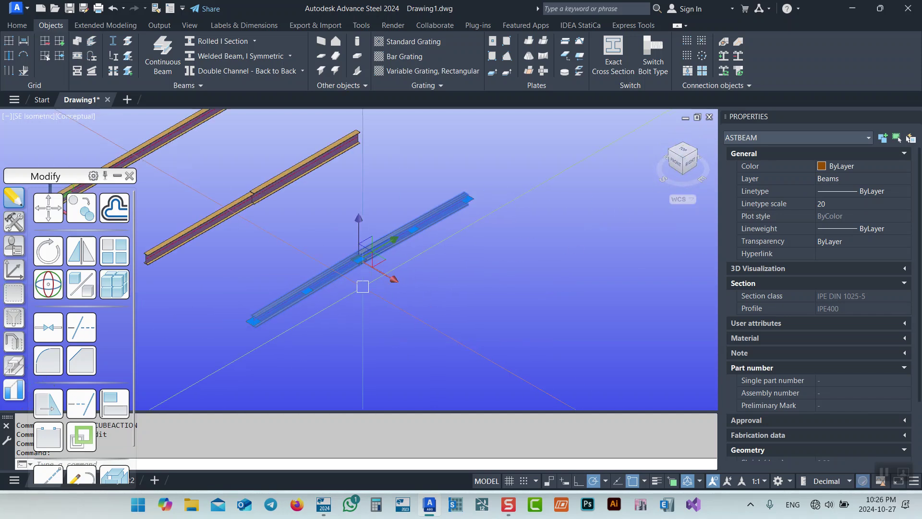
key("Escape")
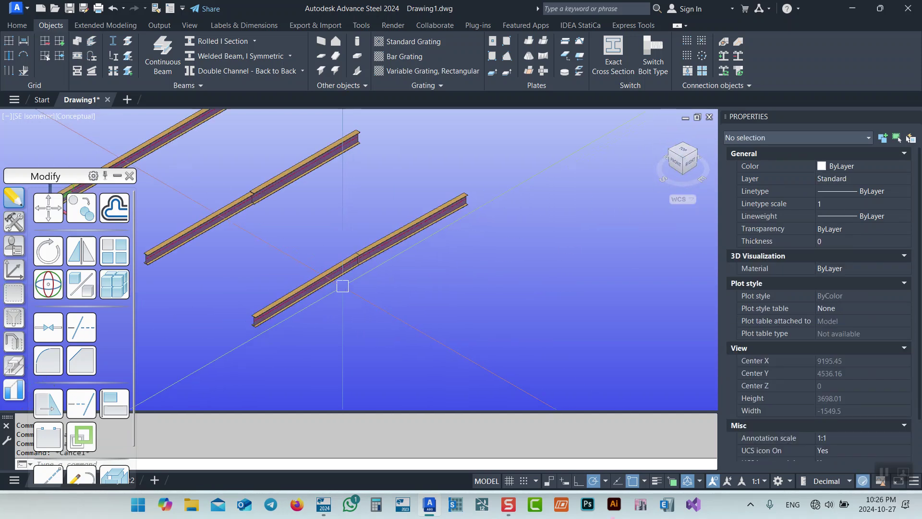
scroll(397, 244, "up", 5)
scroll(364, 245, "up", 3)
Run Numbering on the bent third beam, processing single parts from 1000 and assemblies from 1
left_click(364, 245)
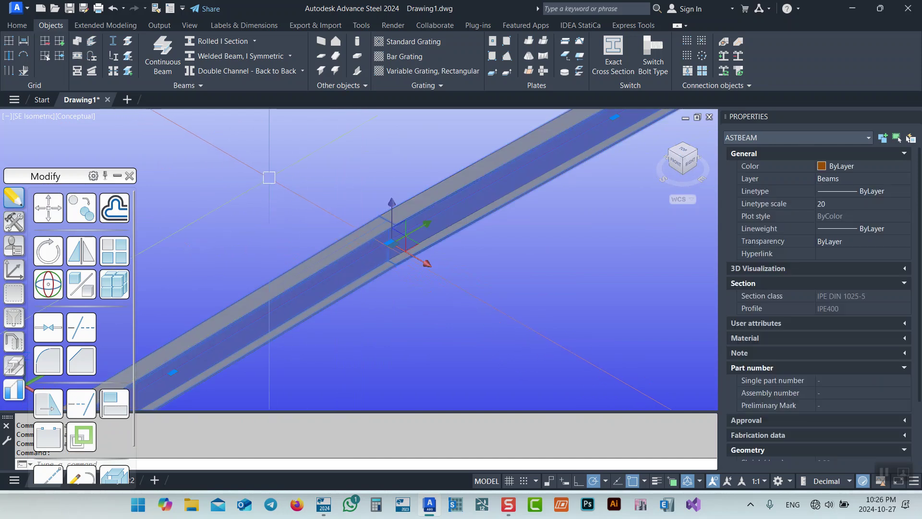
right_click(272, 269)
left_click(349, 335)
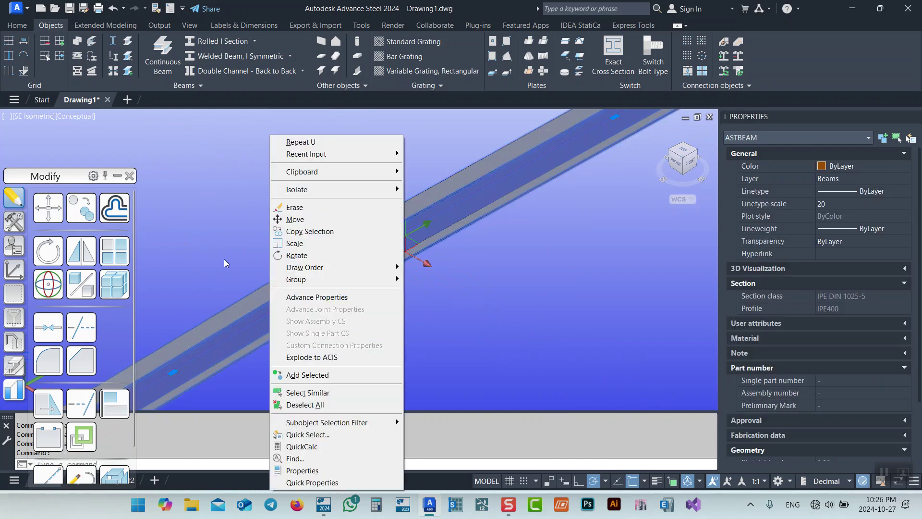
left_click(165, 28)
left_click(21, 51)
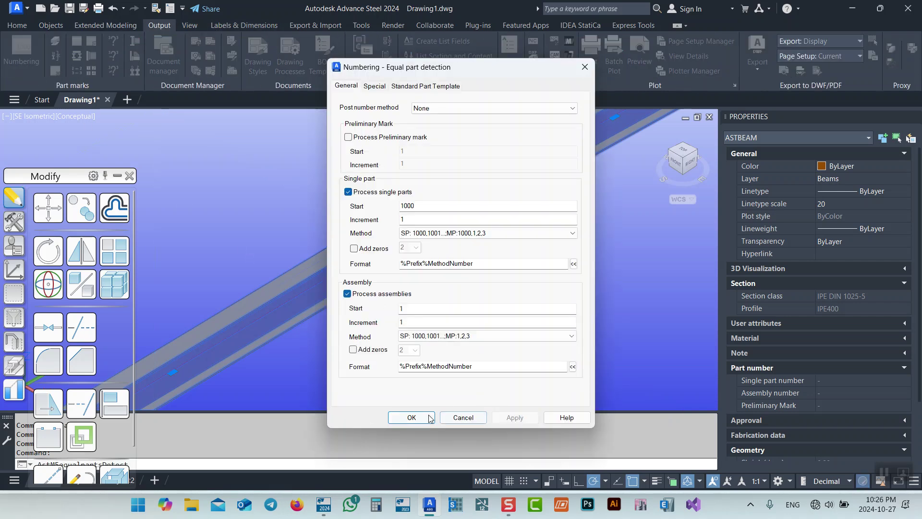
left_click(423, 417)
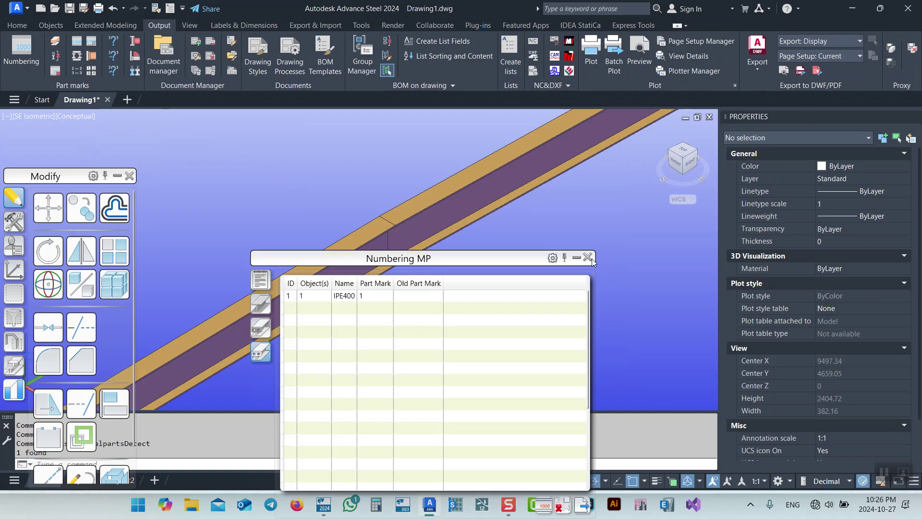
left_click(587, 258)
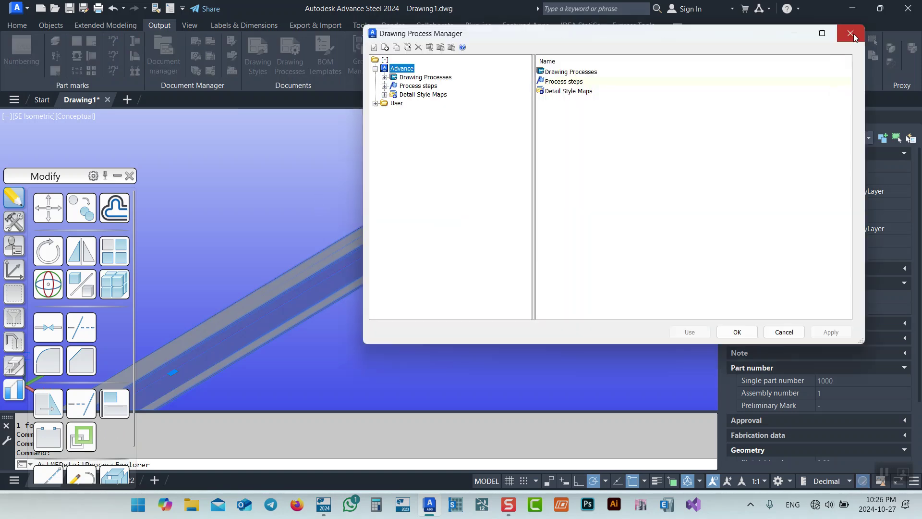
Dismiss the Drawing Process Manager and align the UCS to the current isometric view
left_click(850, 33)
left_click(14, 273)
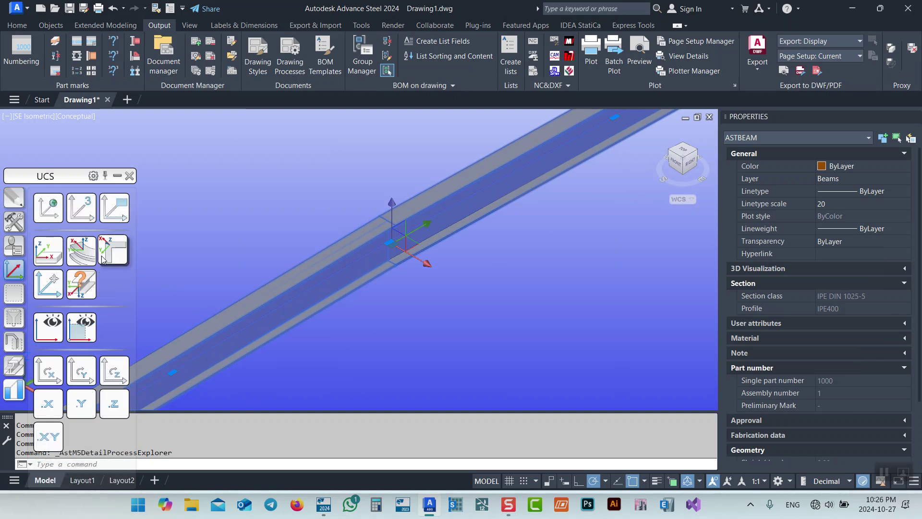
left_click(114, 207)
scroll(448, 224, "down", 3)
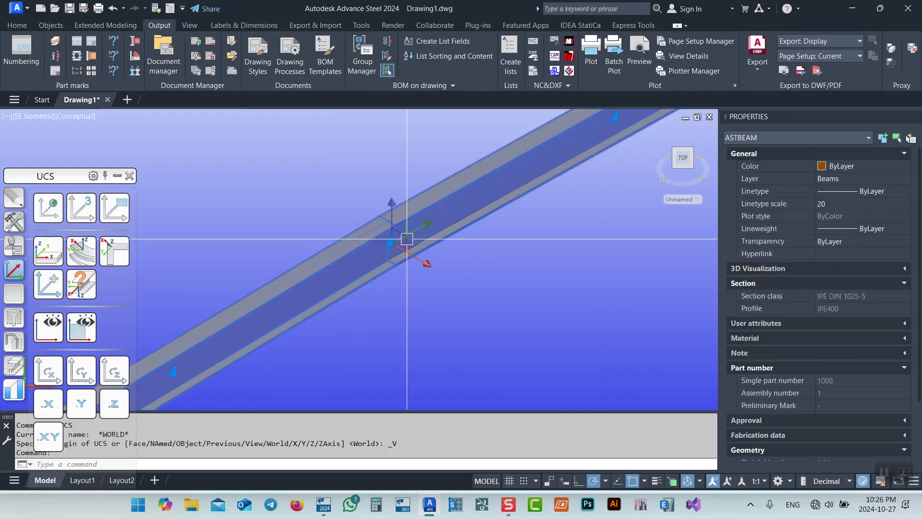
left_click(412, 270)
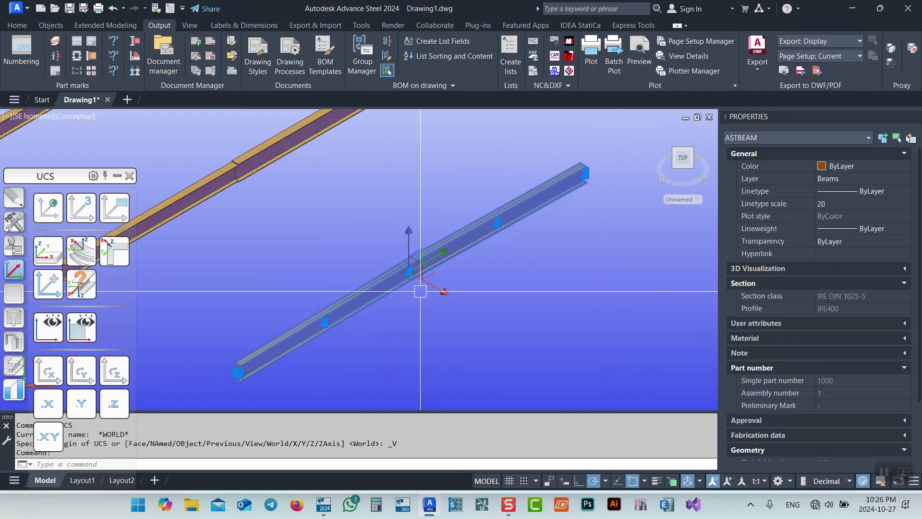
Create the bent beam's detail drawing with the user drawing process Assemblies A1 - Single with Parts
left_click(197, 71)
left_click(384, 77)
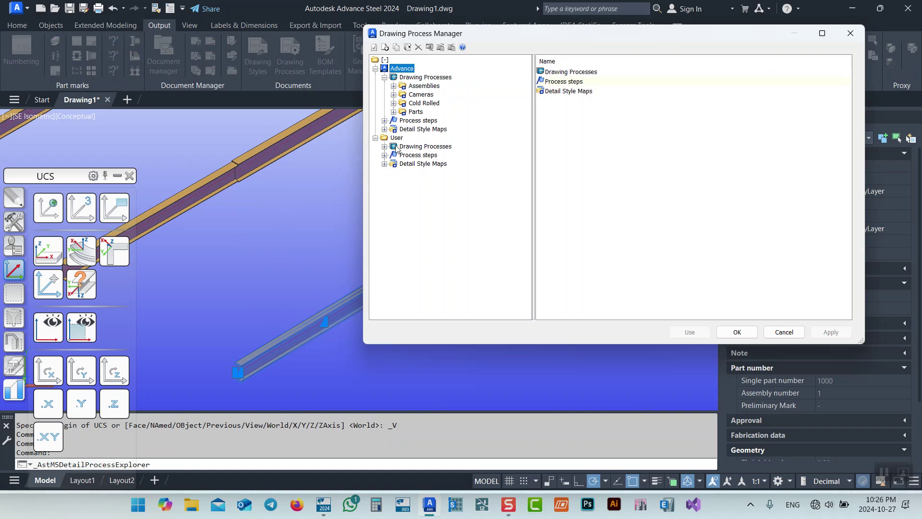
left_click(385, 146)
double_click(422, 155)
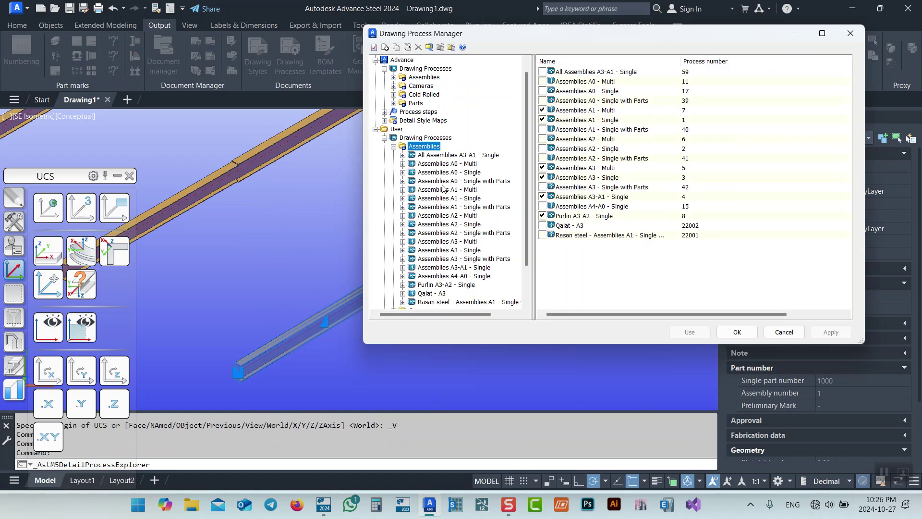
left_click(449, 207)
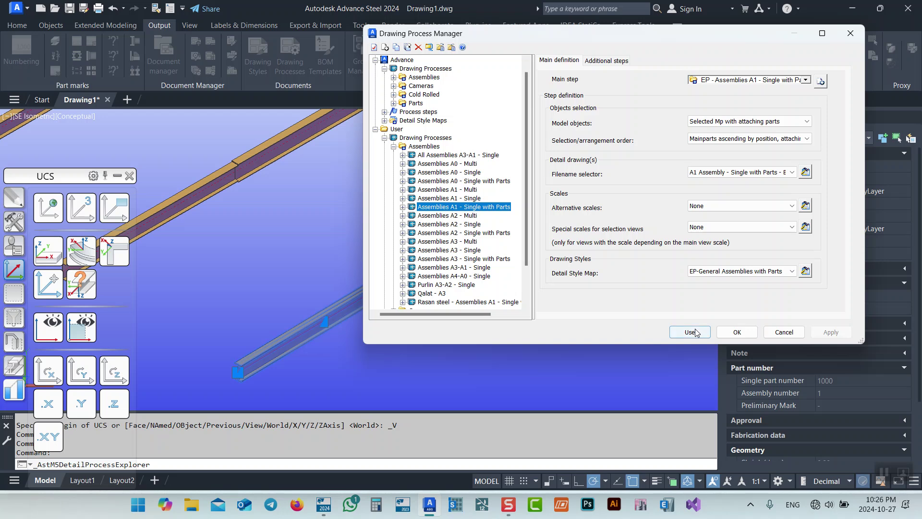
left_click(690, 332)
left_click(216, 325)
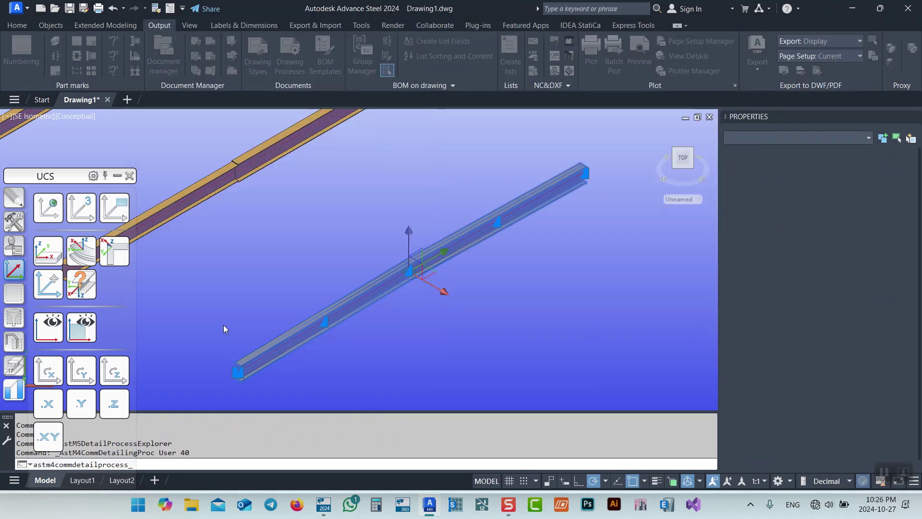
Open the assembly detail drawing of the bent third beam
left_click(347, 308)
right_click(299, 232)
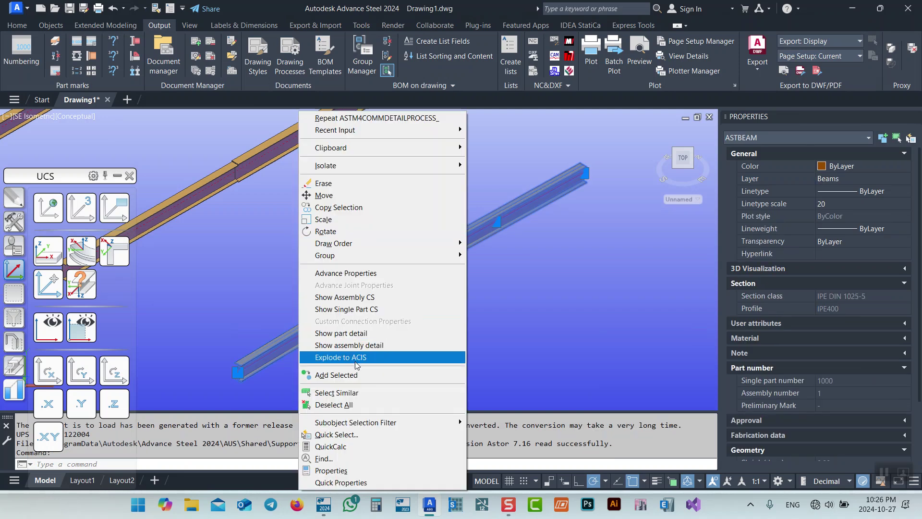
left_click(349, 346)
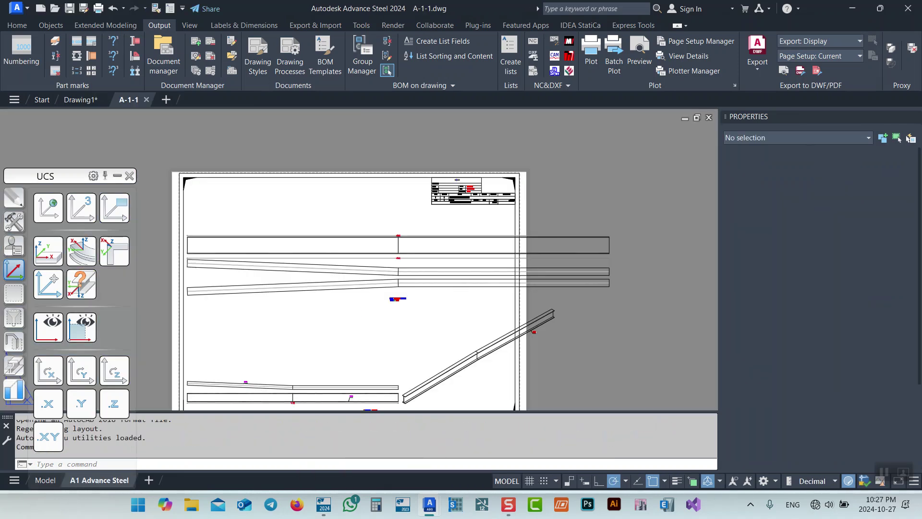
Examine the A-1-1 sheet's isometric view, title block, parts list and single-part length dimensions
scroll(411, 275, "up", 3)
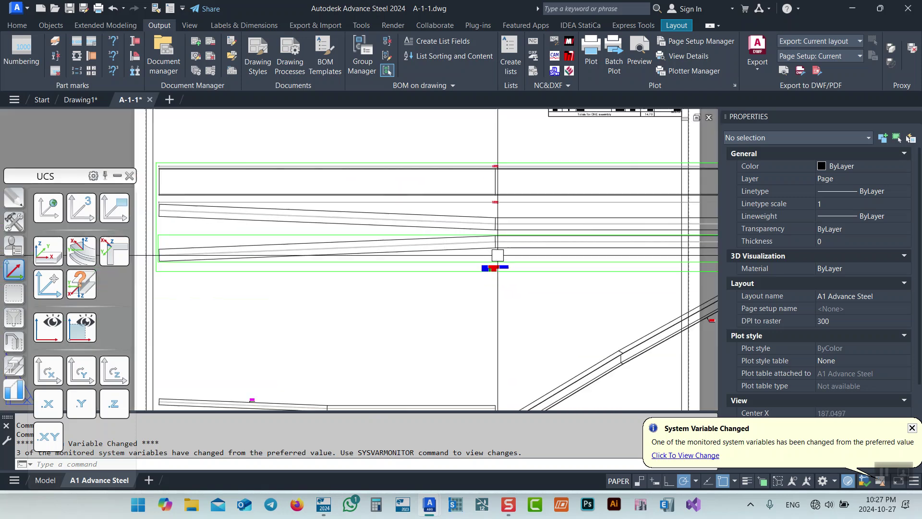
scroll(586, 326, "down", 4)
scroll(586, 295, "up", 6)
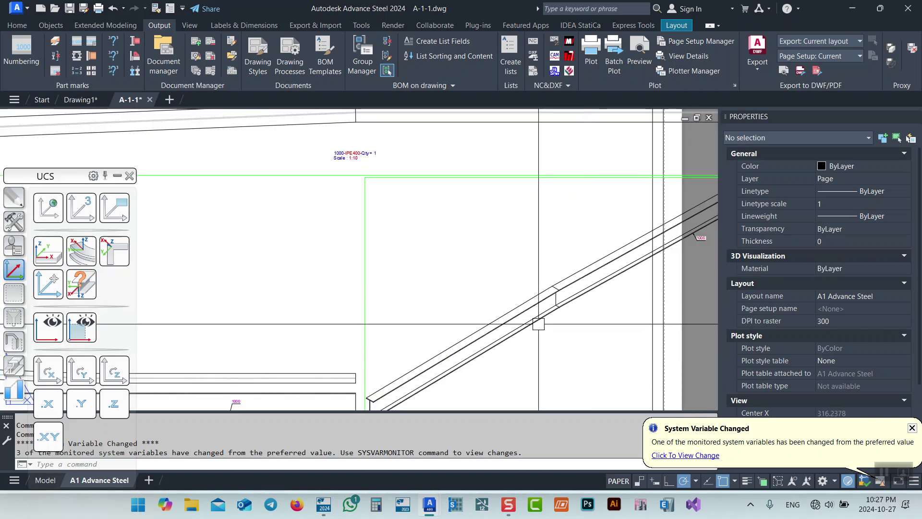
scroll(448, 309, "down", 5)
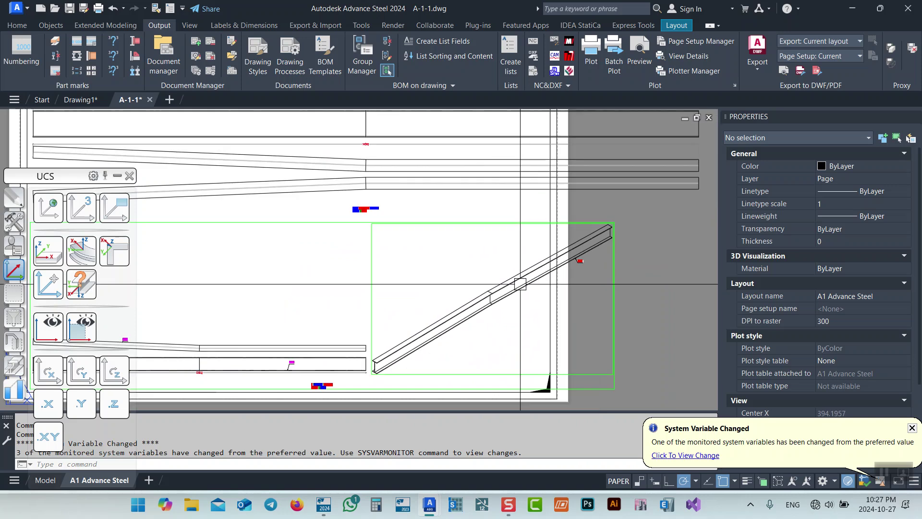
scroll(440, 326, "down", 5)
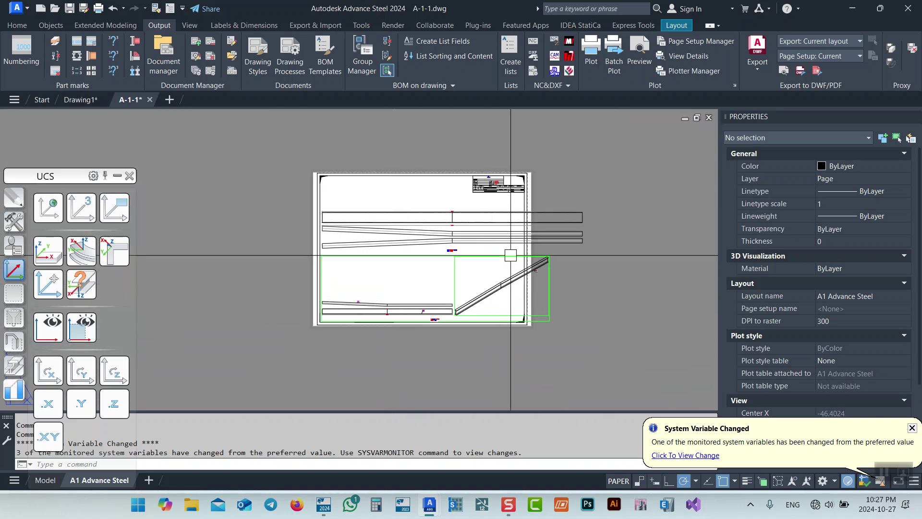
scroll(493, 189, "up", 7)
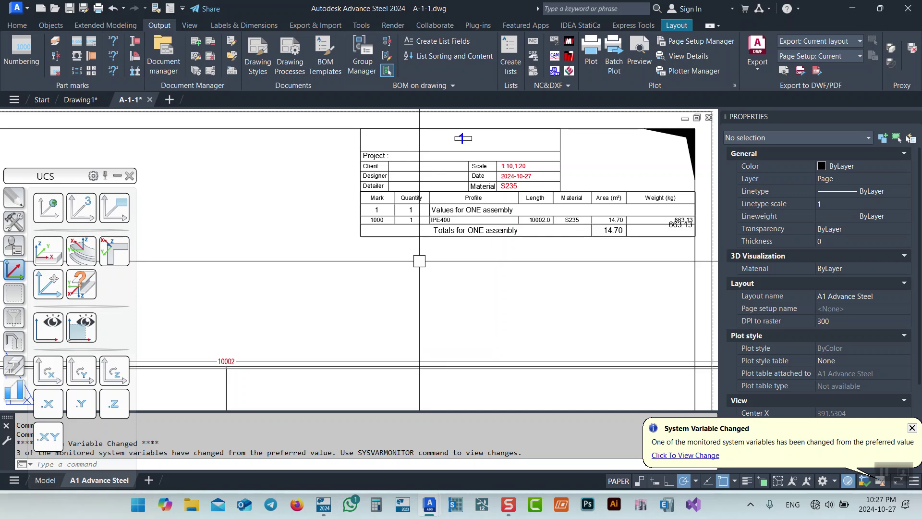
scroll(418, 262, "down", 3)
scroll(444, 269, "up", 5)
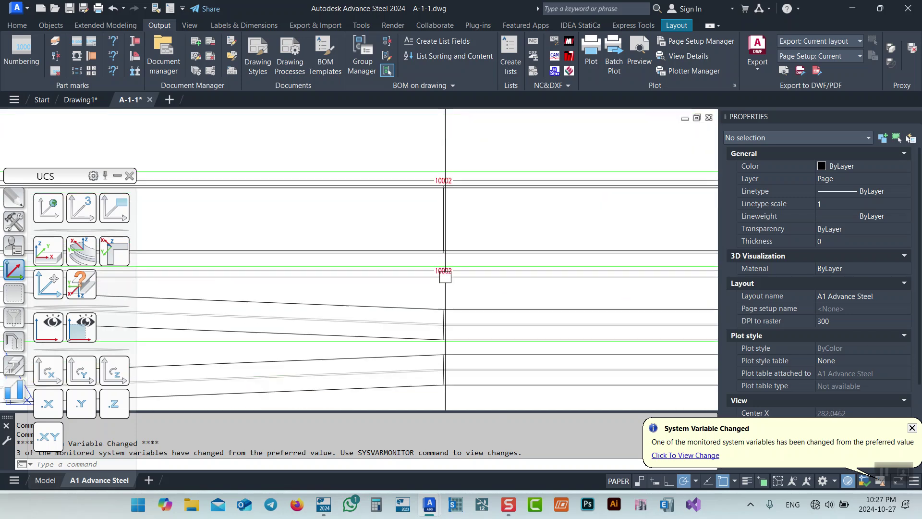
Examine the middle joint, part marks and overall length dimension in the lower assembly views at scale 1:20
scroll(445, 278, "down", 3)
scroll(480, 288, "up", 3)
scroll(310, 303, "up", 4)
scroll(433, 304, "down", 2)
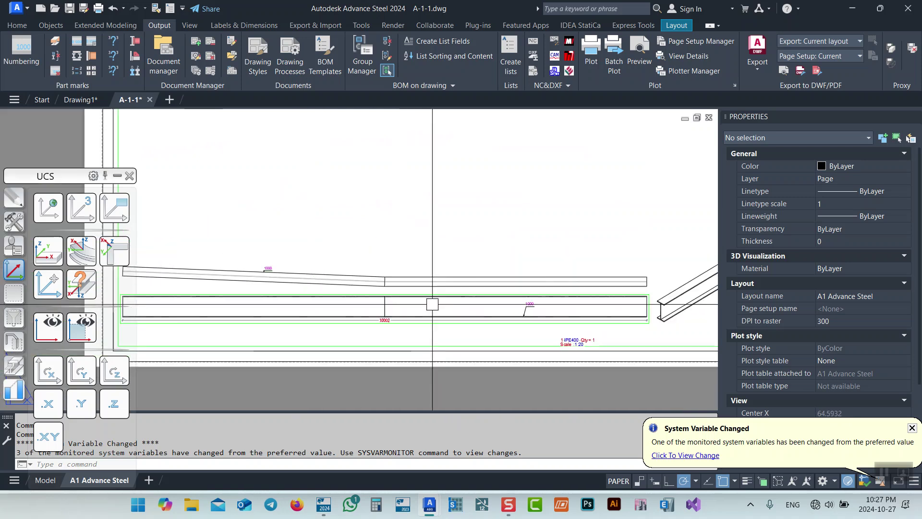
scroll(374, 287, "up", 2)
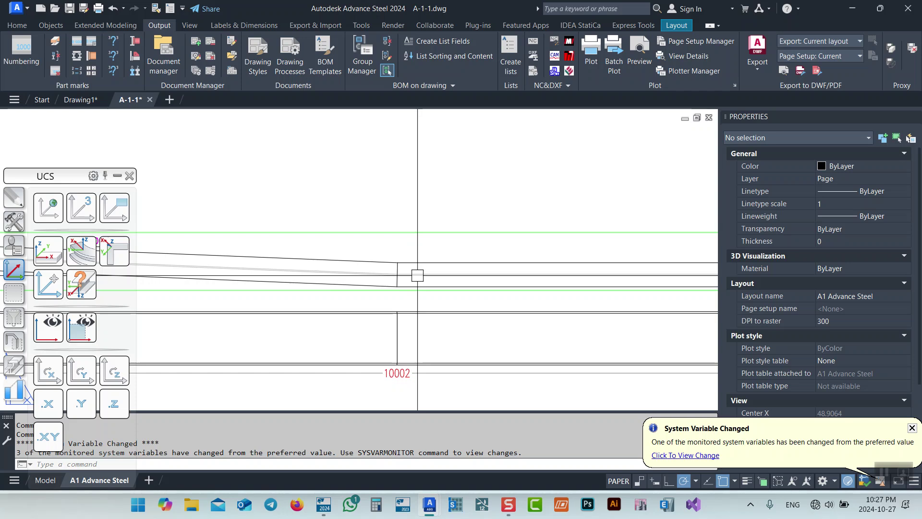
scroll(422, 279, "down", 2)
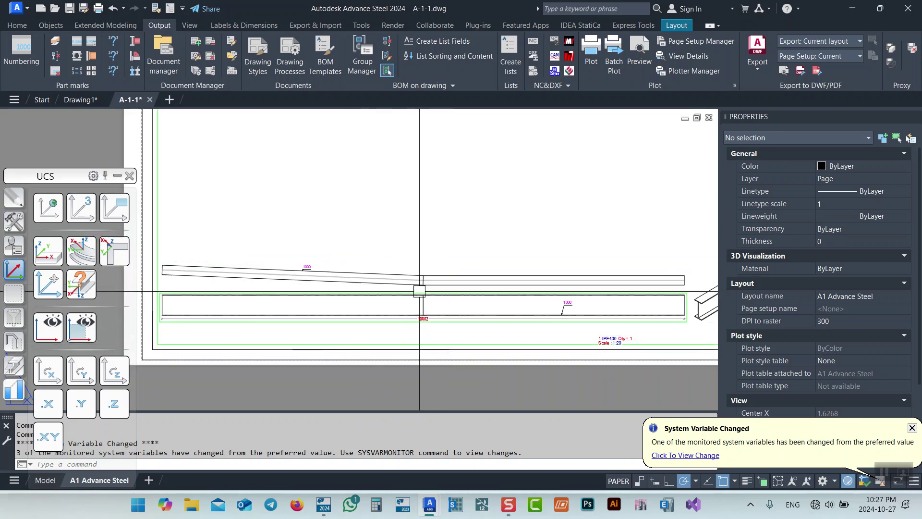
scroll(444, 276, "up", 3)
scroll(339, 293, "down", 2)
scroll(346, 273, "up", 2)
scroll(395, 277, "down", 2)
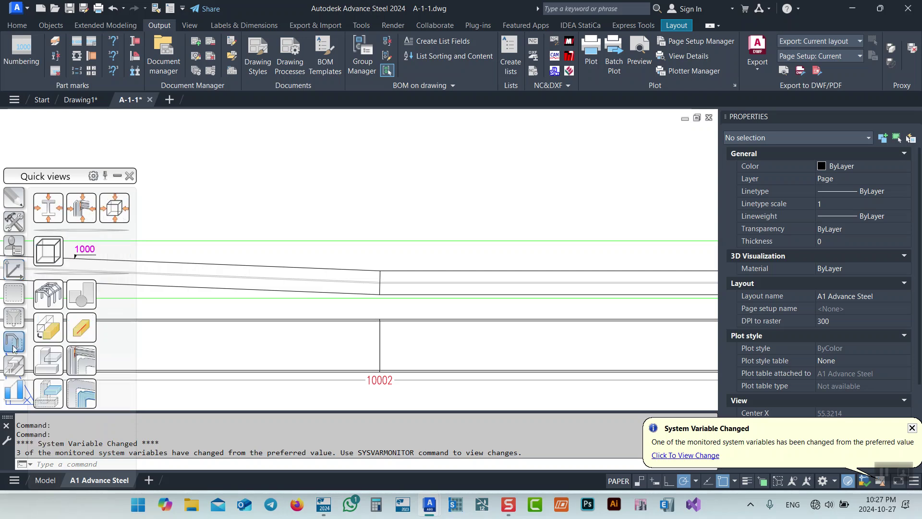
Close the A-1-1 assembly drawing and return to the beam model at the second beam's offset joint
mouse_move(17, 369)
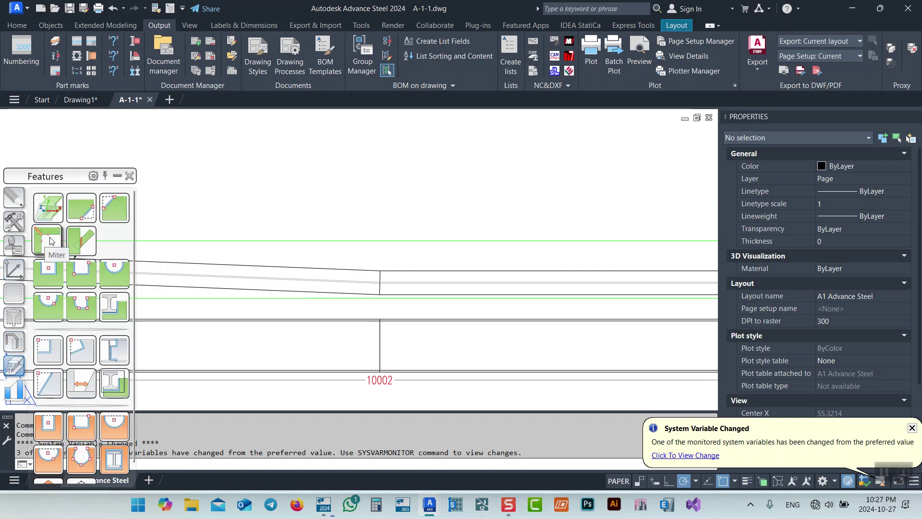
scroll(409, 283, "down", 5)
scroll(620, 344, "down", 5)
scroll(481, 221, "up", 10)
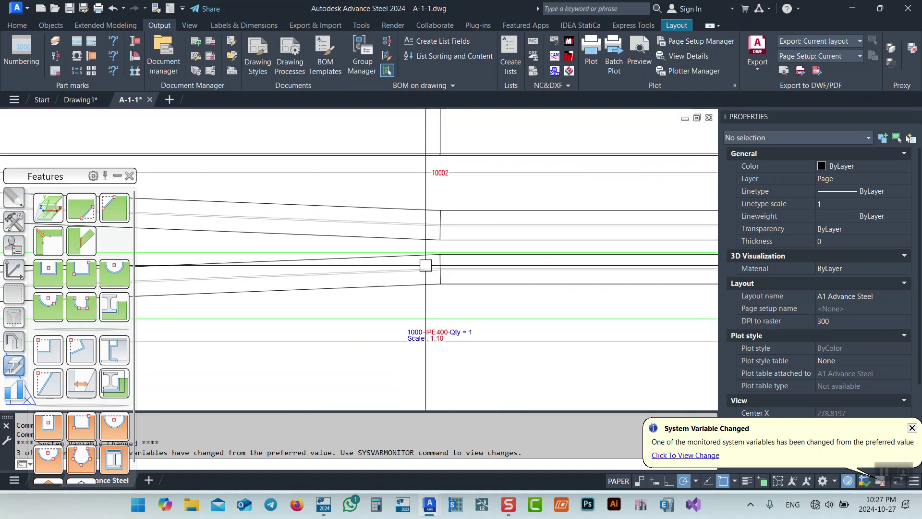
scroll(426, 265, "down", 3)
left_click(150, 100)
left_click(506, 278)
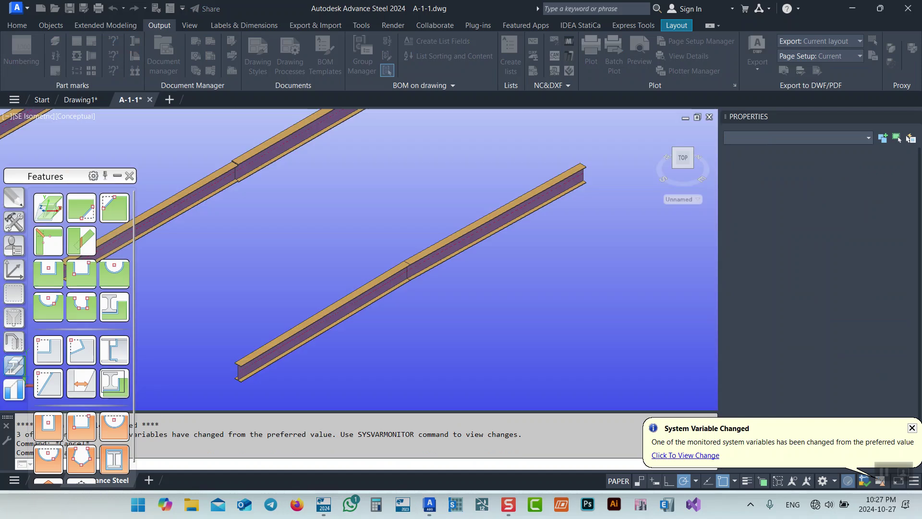
middle_click_drag(512, 328, 488, 282)
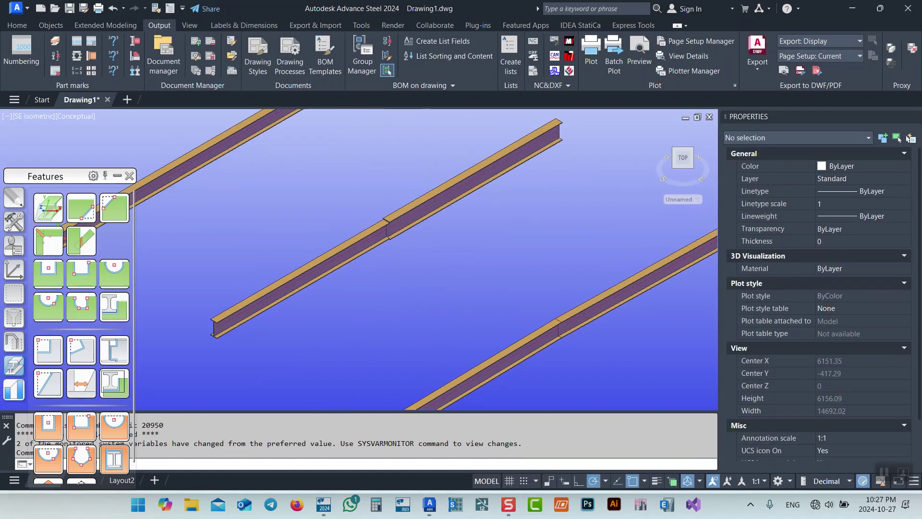
left_click(391, 230)
key("Escape")
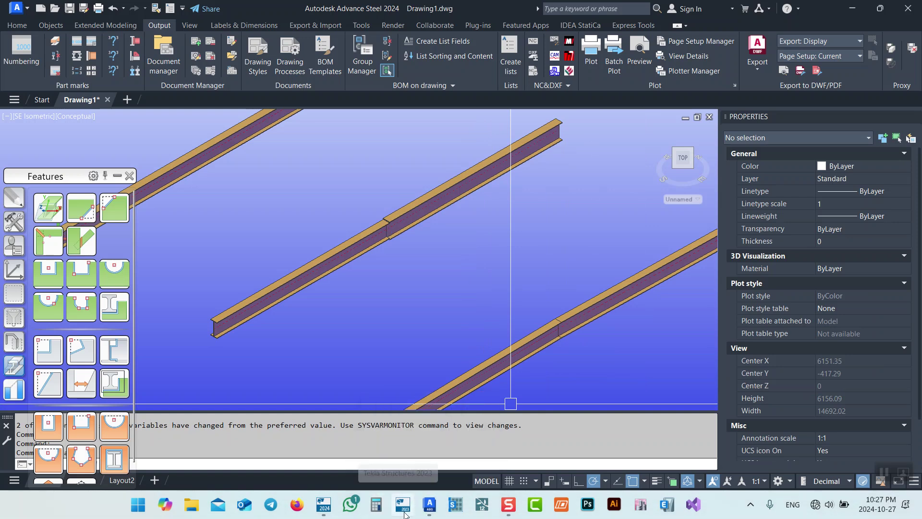
Switch to Tekla Structures and combine the blue beam with the offset green beam between grid lines 1 and 2, picking the blue one first
left_click(317, 509)
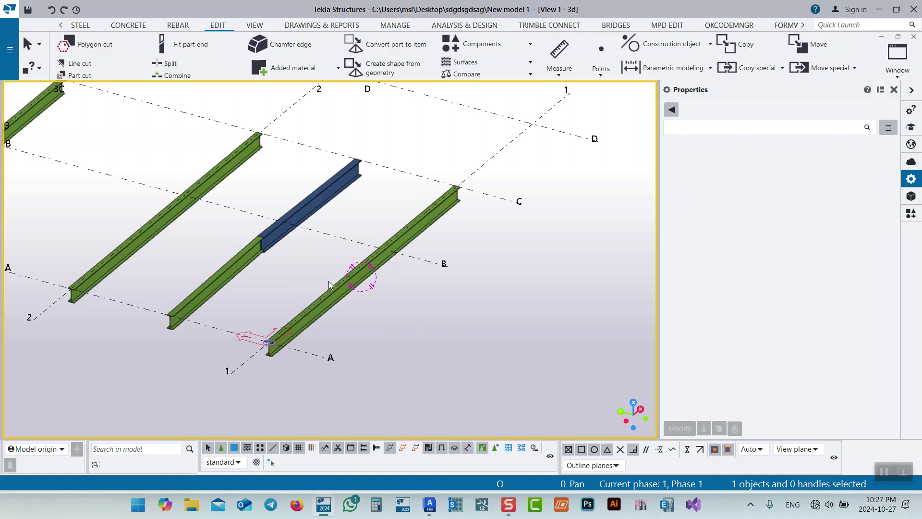
middle_click_drag(362, 268, 399, 275)
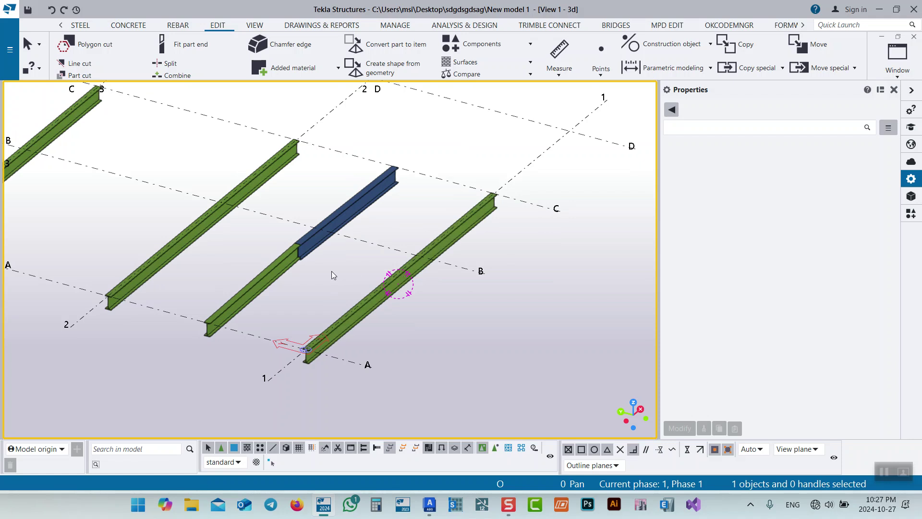
scroll(339, 269, "up", 5)
middle_click_drag(298, 262, 373, 252)
scroll(374, 252, "down", 5)
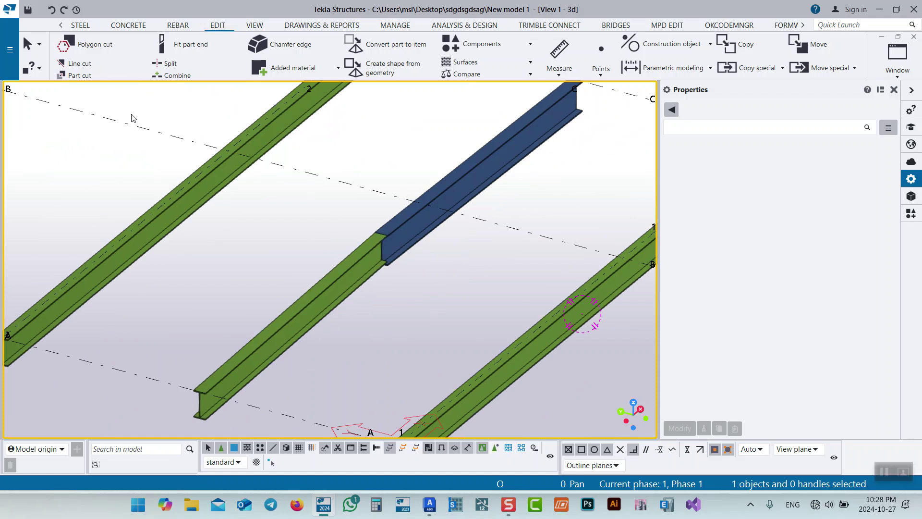
left_click(174, 75)
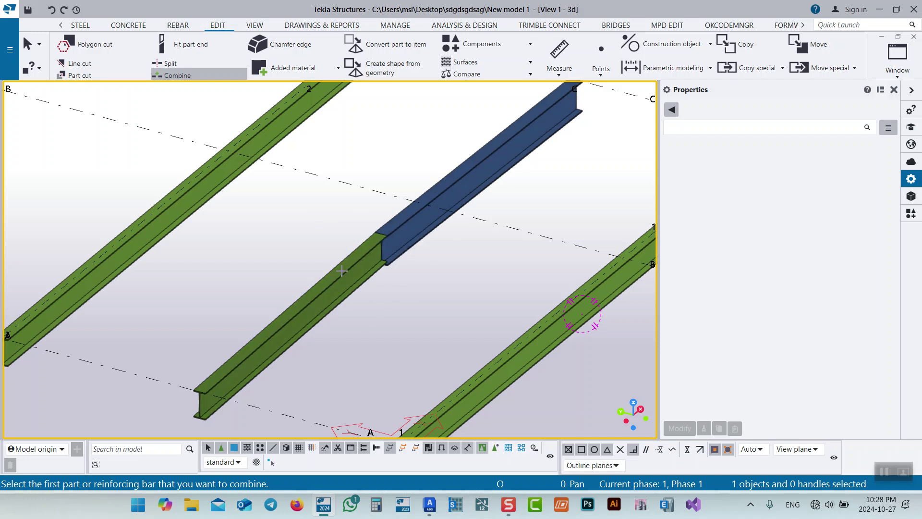
left_click(408, 233)
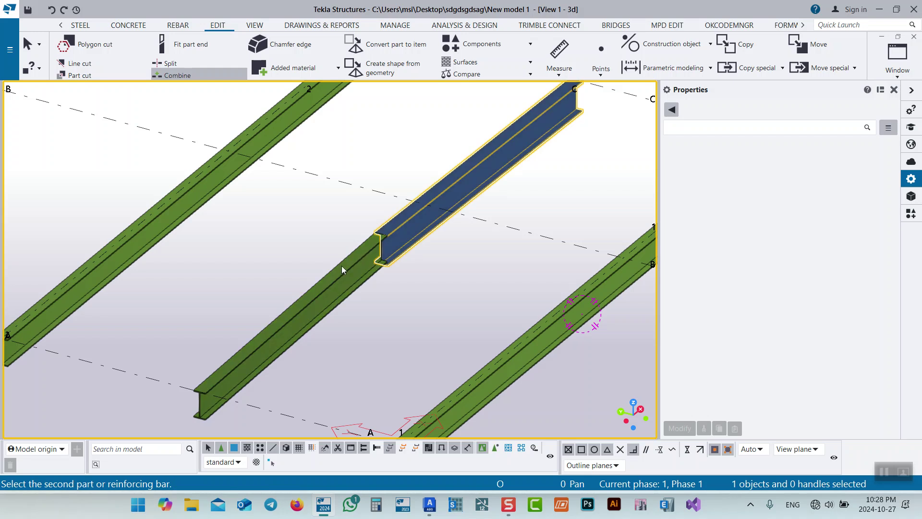
left_click(342, 266)
left_click(435, 278)
right_click(426, 289)
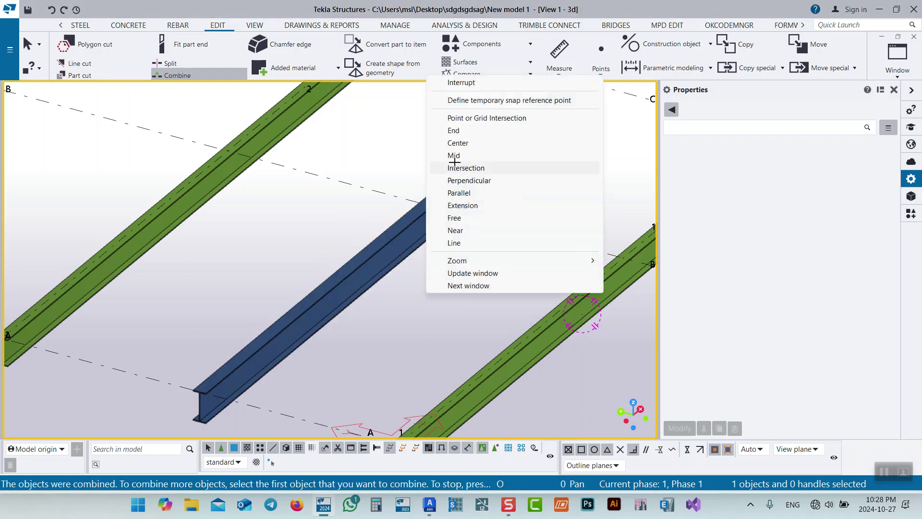
left_click(460, 83)
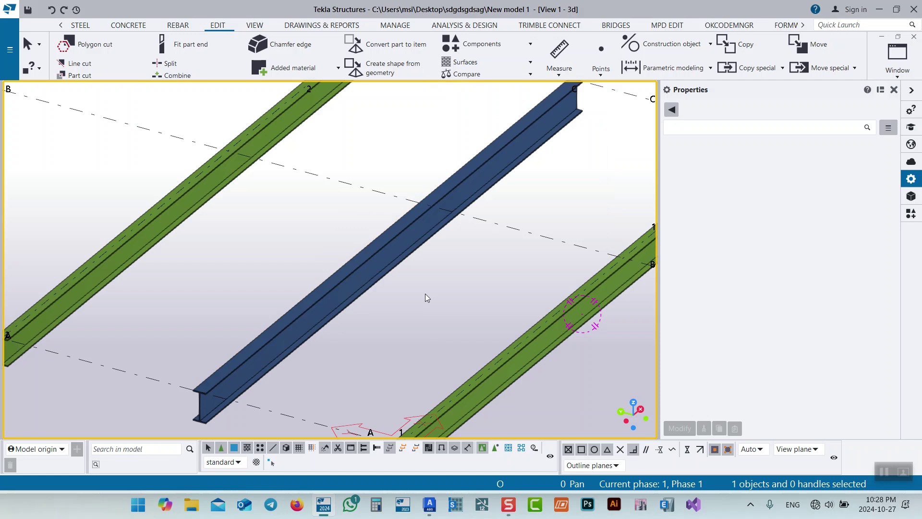
Examine the combined blue beam's straightness, length and properties in plan and in the 3D view
key("ctrl+p")
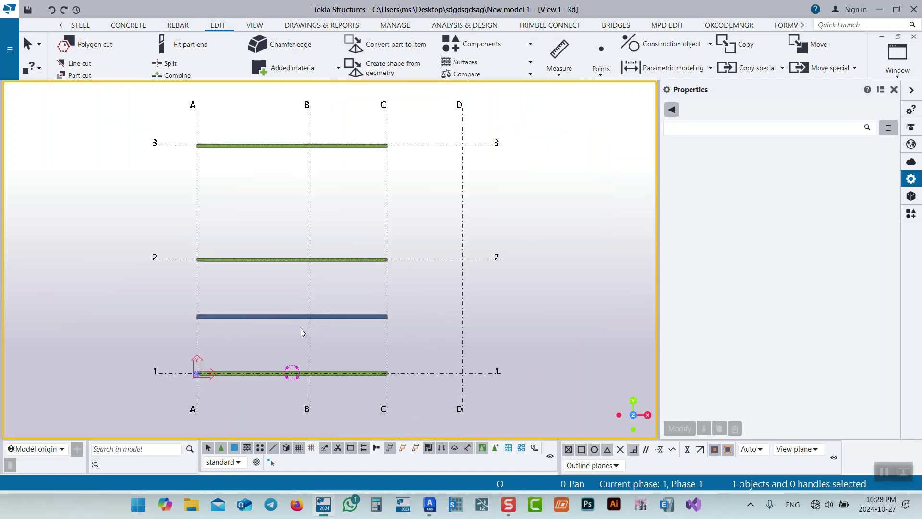
scroll(340, 323, "up", 5)
left_click(313, 298)
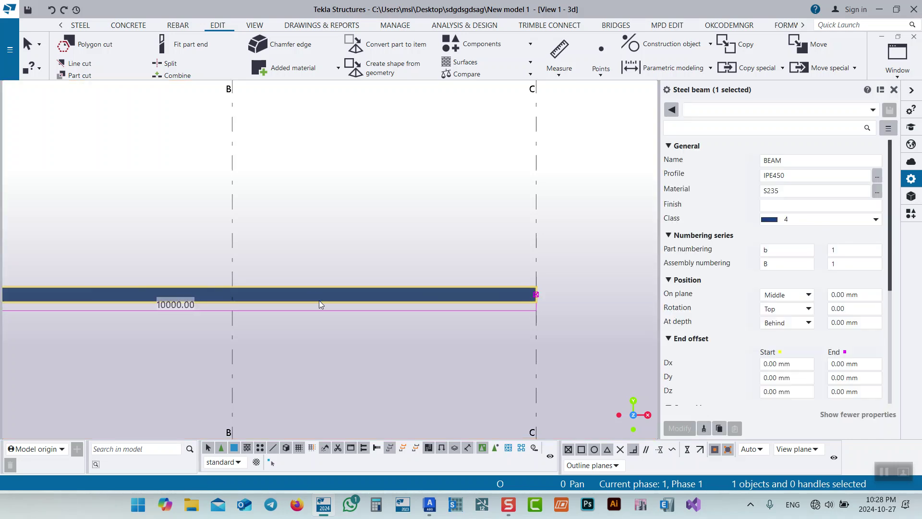
scroll(313, 299, "down", 2)
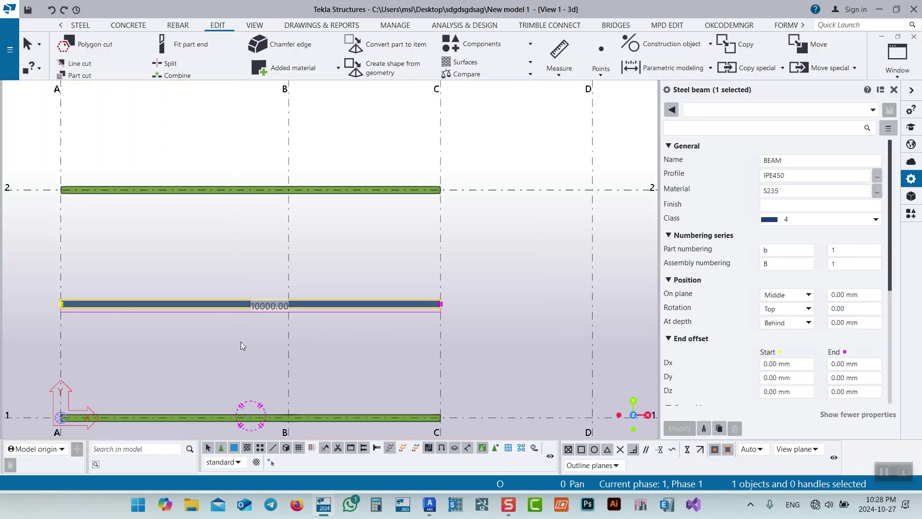
middle_click_drag(259, 337, 317, 324)
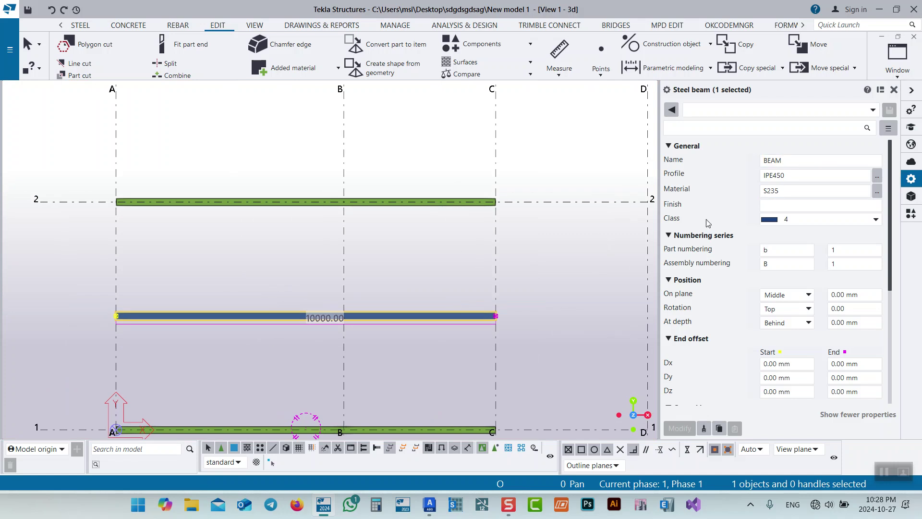
scroll(505, 292, "down", 4)
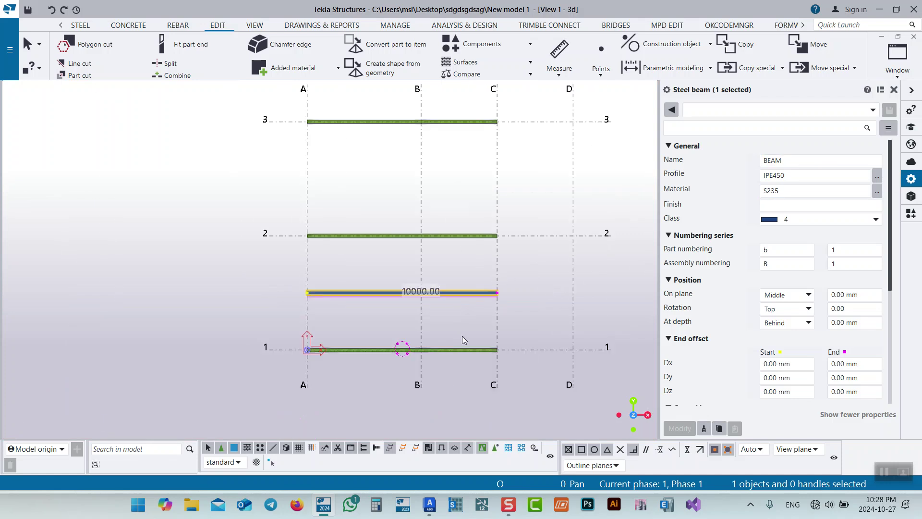
middle_click_drag(445, 357, 407, 349, "ctrl")
middle_click_drag(276, 398, 430, 257)
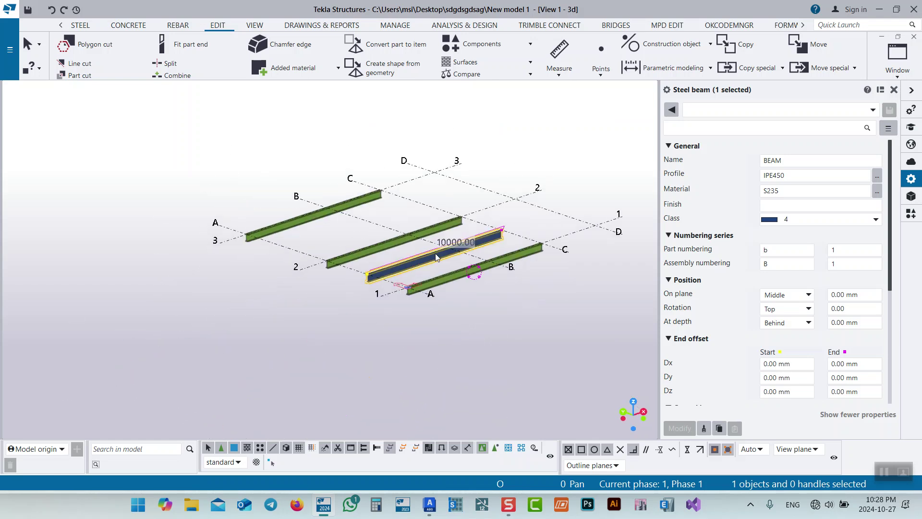
scroll(441, 262, "up", 5)
left_click(475, 304)
scroll(416, 328, "down", 4)
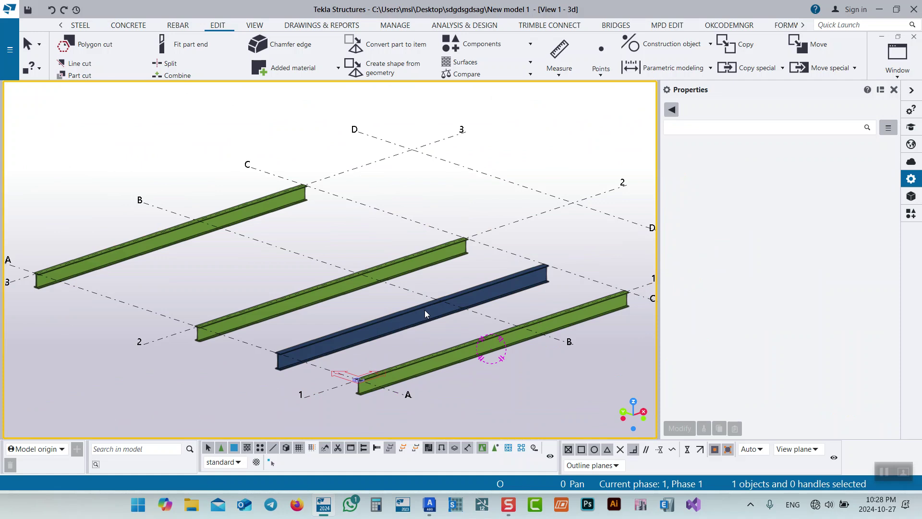
Switch to Advance Steel and inspect the third beam's bend and its part properties
left_click(424, 507)
scroll(406, 258, "down", 3)
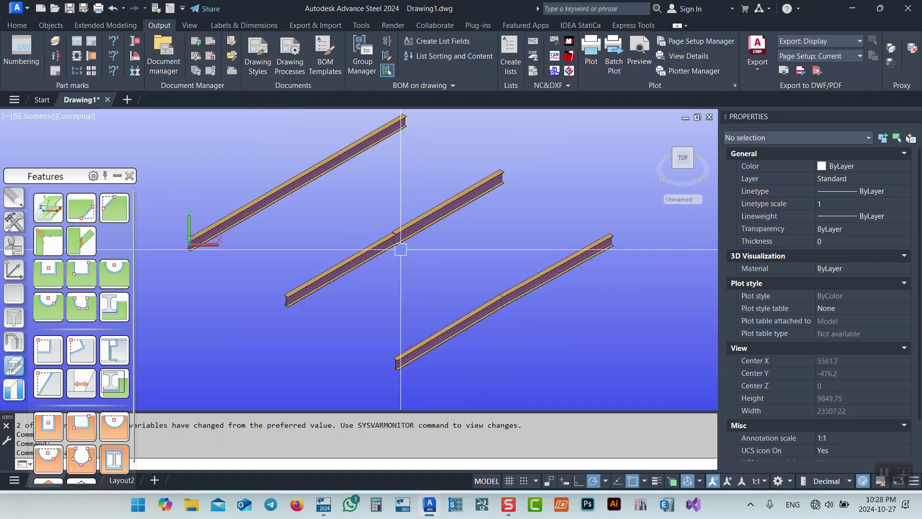
scroll(468, 308, "up", 5)
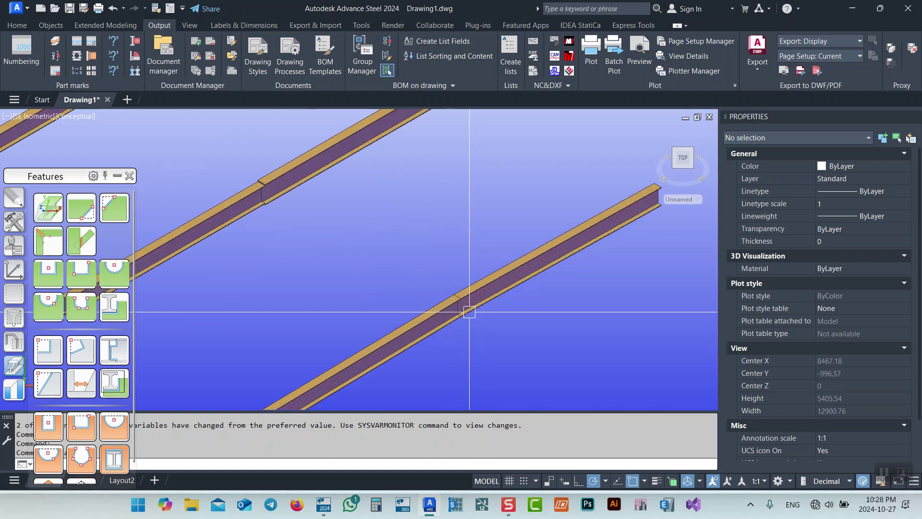
scroll(432, 311, "down", 4)
scroll(437, 309, "up", 5)
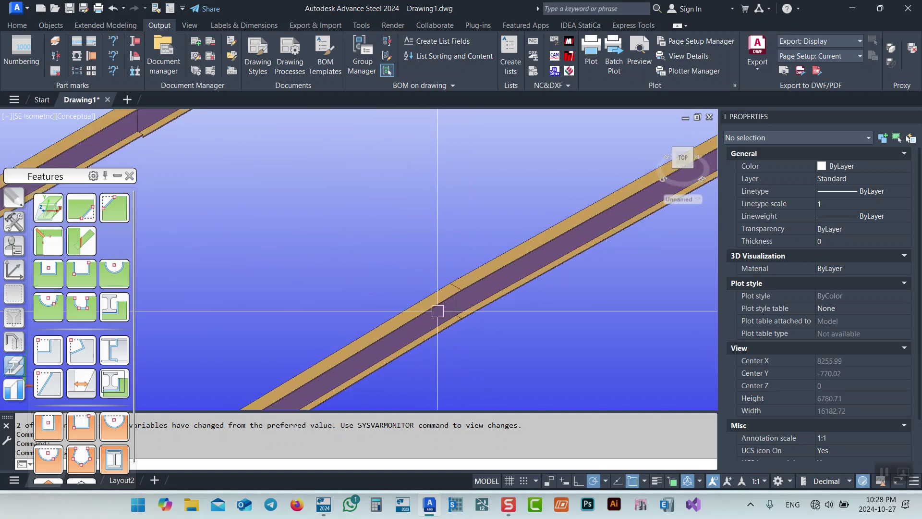
left_click(459, 305)
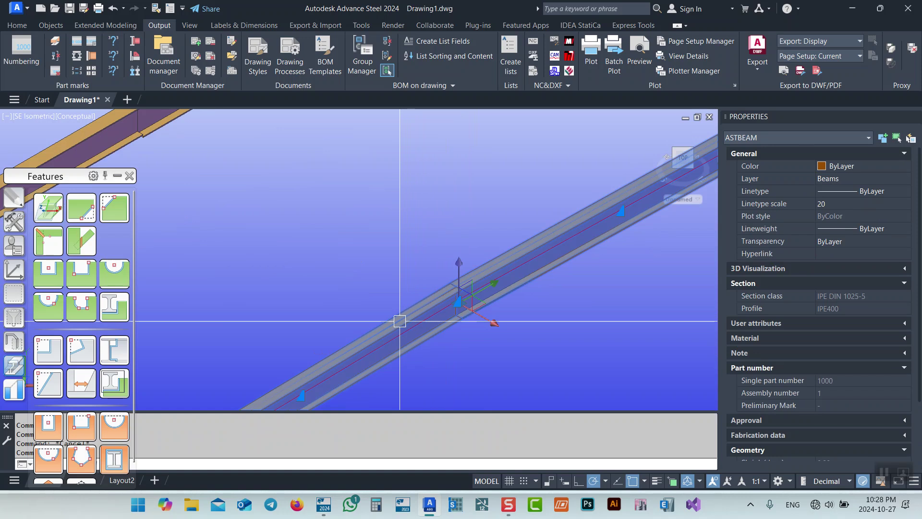
key("Escape")
scroll(419, 291, "down", 4)
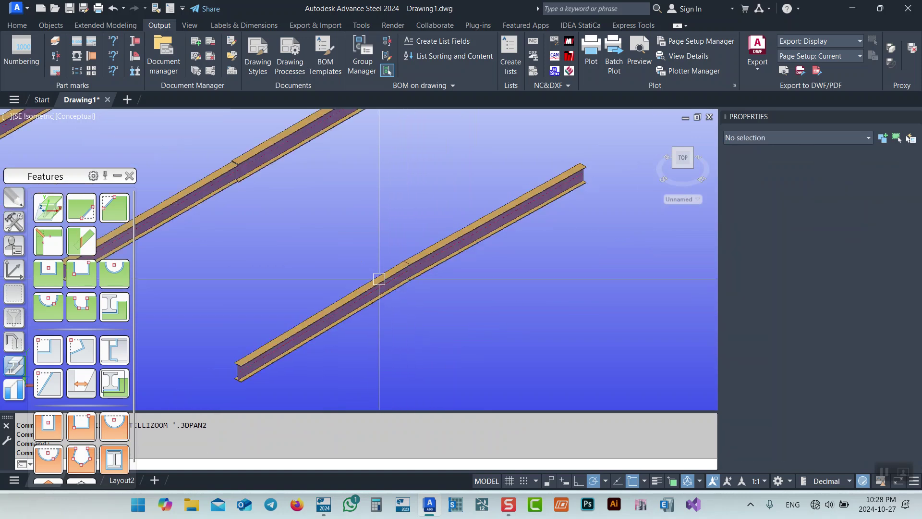
Split the bent third beam at the top flange corner of its middle joint
left_click(398, 278)
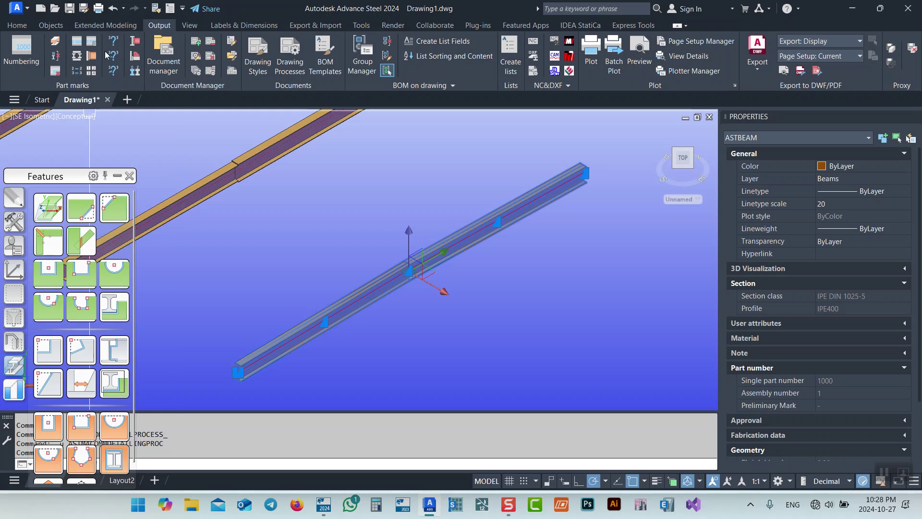
left_click(63, 26)
left_click(128, 40)
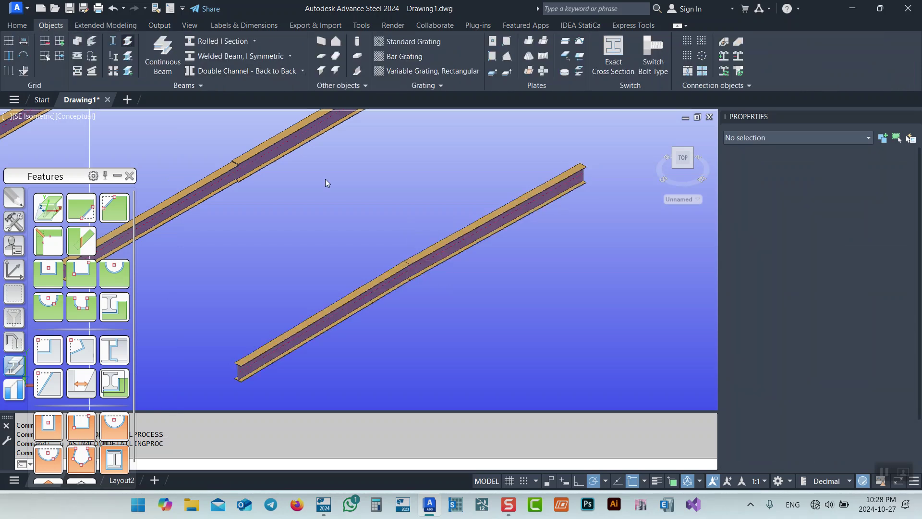
scroll(415, 259, "up", 3)
scroll(416, 260, "up", 8)
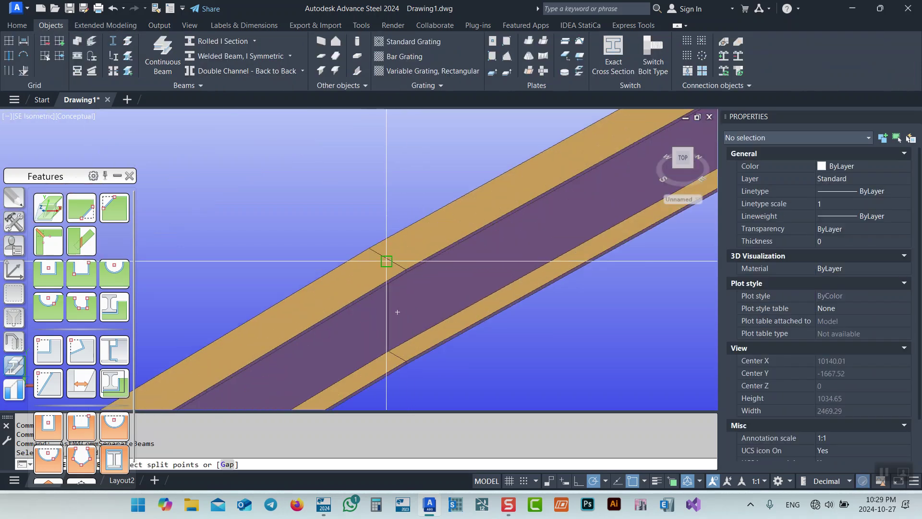
left_click(368, 248)
scroll(392, 261, "up", 6)
scroll(338, 229, "down", 10)
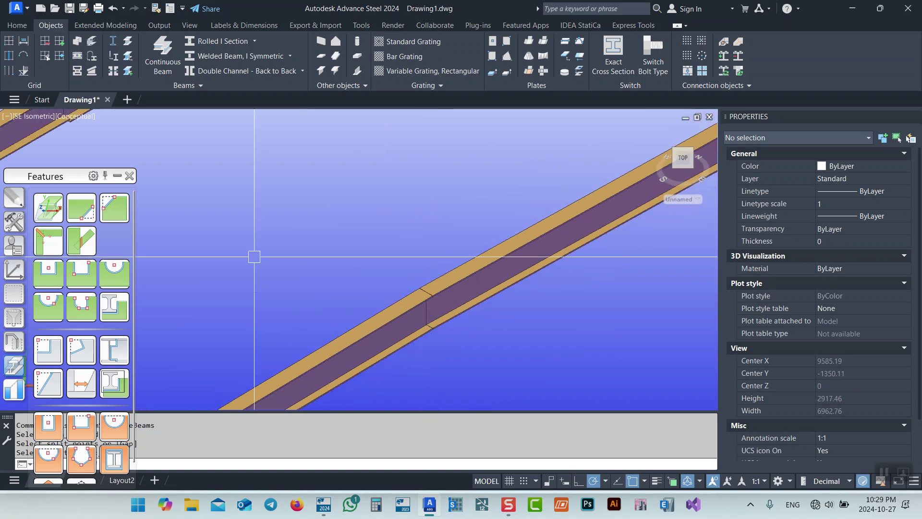
Open the Connection Vault and show its Beam end to end connections
left_click(17, 25)
left_click(355, 54)
left_click_drag(598, 136, 737, 101)
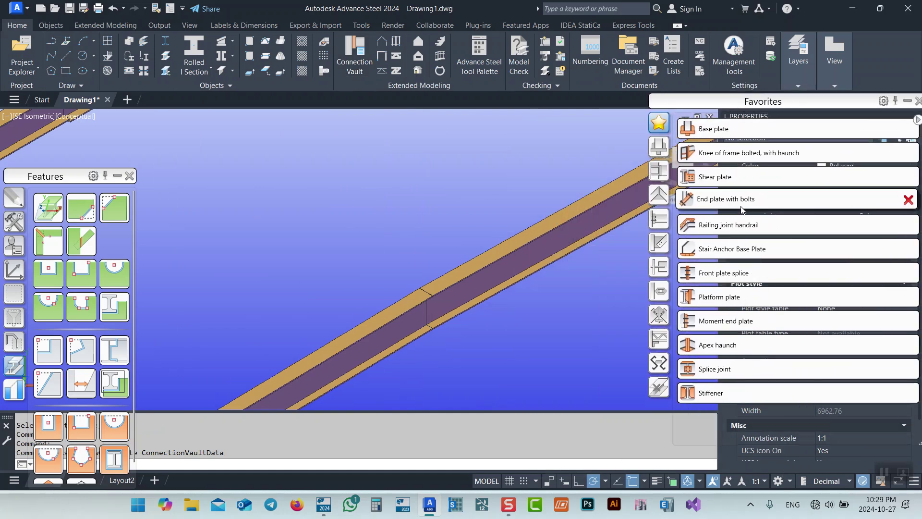
left_click(664, 173)
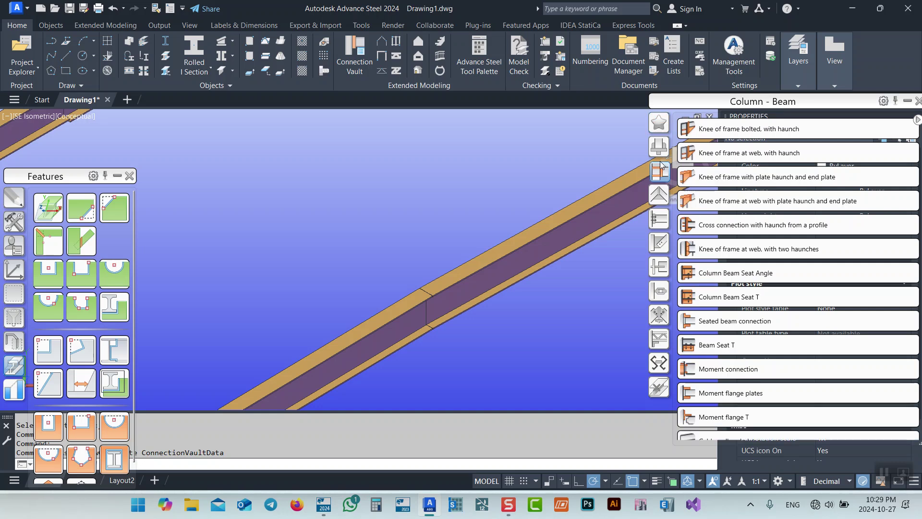
left_click(659, 198)
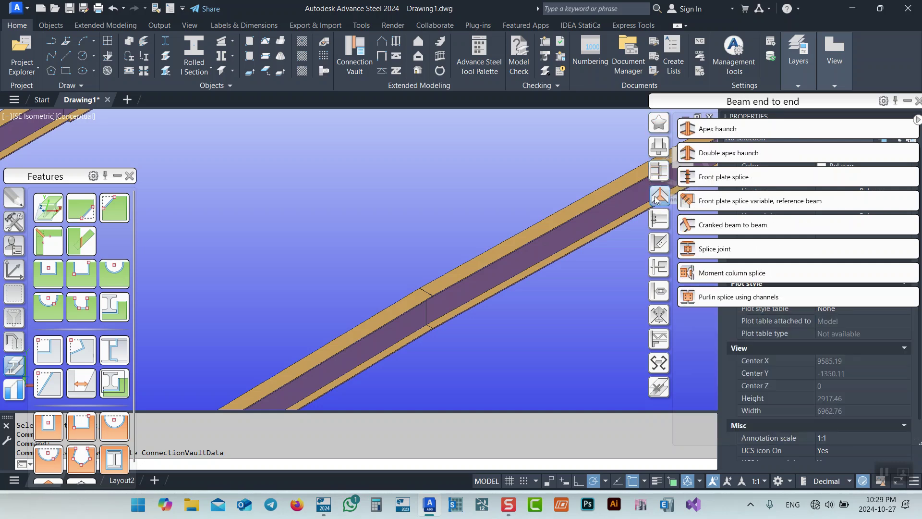
Insert a Front plate splice between the two split parts of the third beam, with the upper part as main beam
left_click(703, 177)
left_click(429, 254)
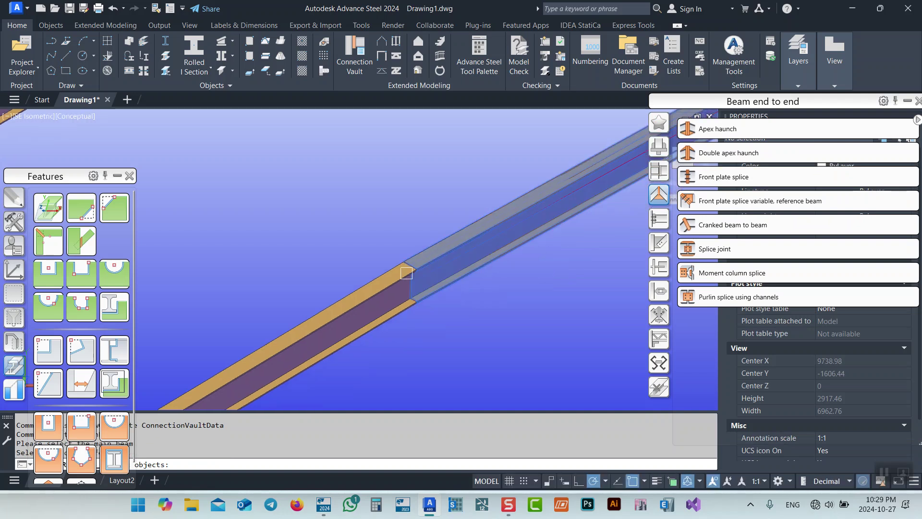
key("Return")
left_click(386, 278)
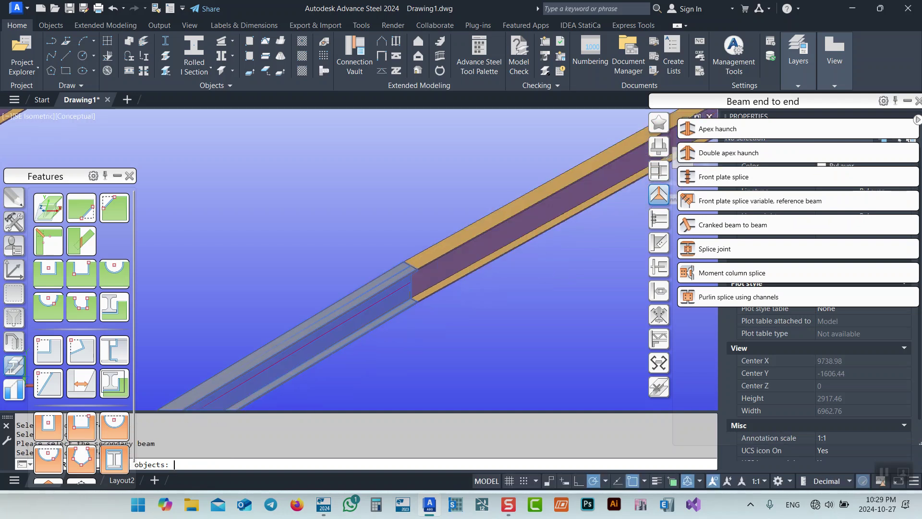
key("Return")
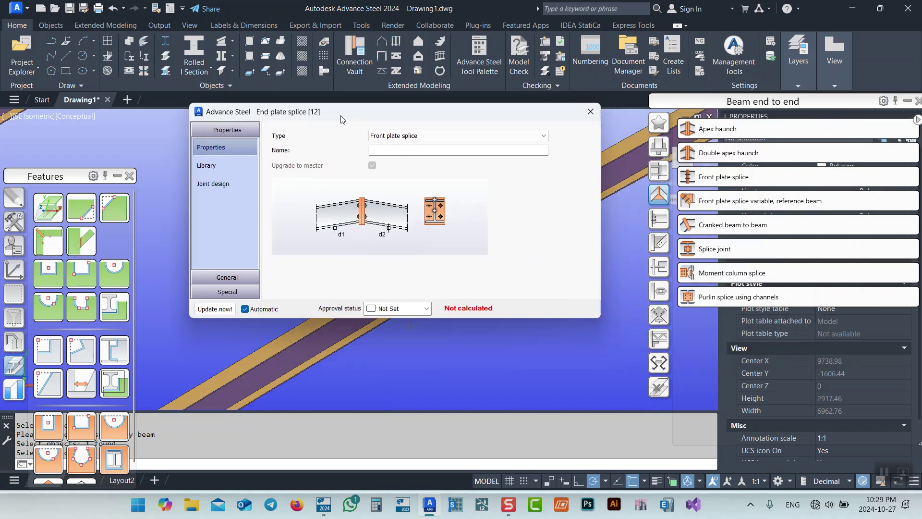
left_click(577, 109)
middle_click_drag(271, 390, 189, 337)
scroll(189, 338, "down", 3)
middle_click_drag(272, 310, 379, 261)
scroll(340, 247, "up", 3)
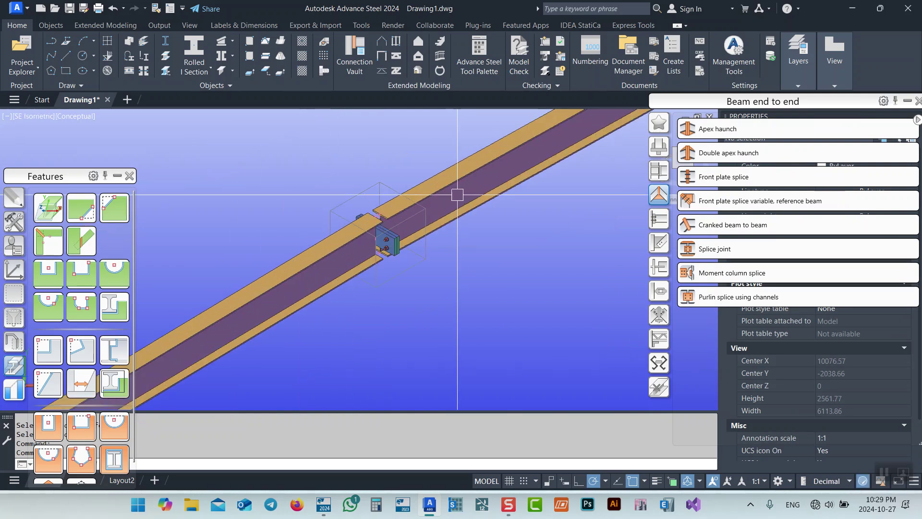
Inspect the front plate splice between the third beam's two parts and reset the UCS to World
scroll(431, 212, "up", 3)
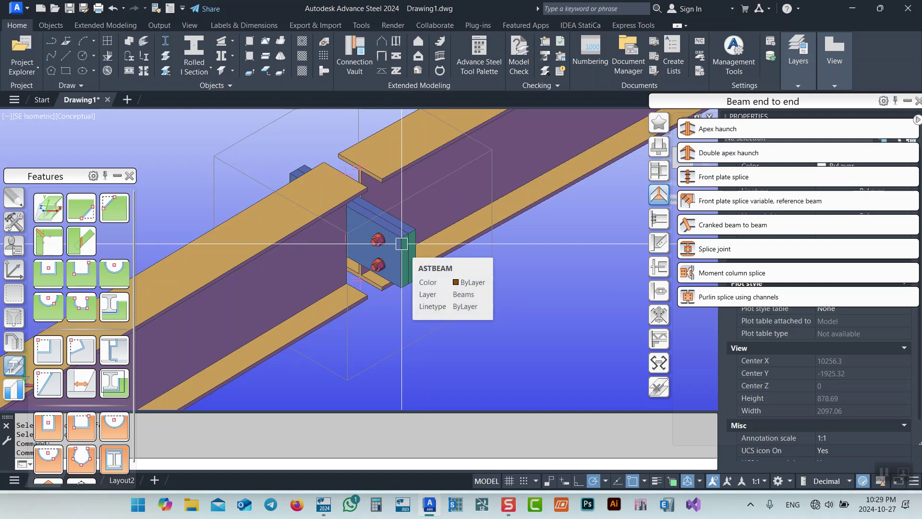
scroll(401, 243, "down", 5)
left_click(283, 271)
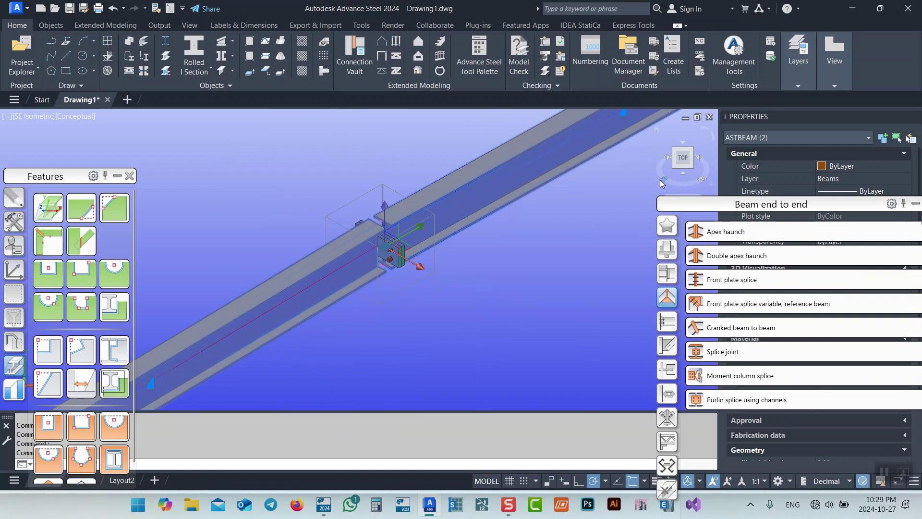
left_click(13, 270)
left_click(48, 208)
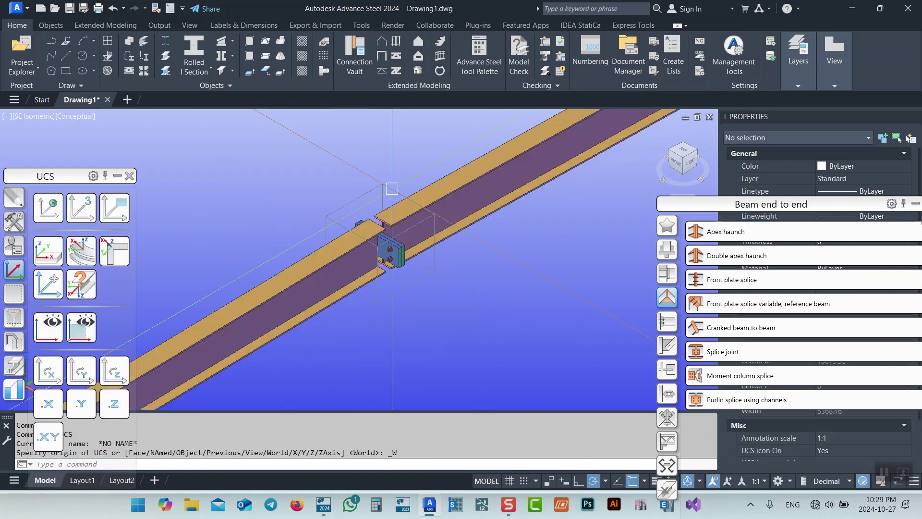
Show the third beam's splice joint in Top view and set the visual style to 2D Wireframe
left_click(684, 153)
scroll(439, 247, "up", 3)
left_click(449, 322)
left_click(449, 204)
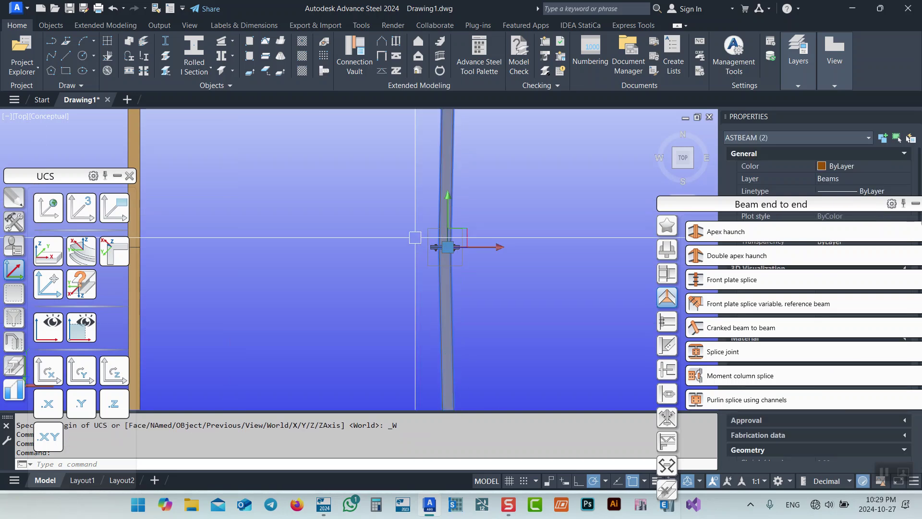
scroll(455, 254, "up", 2)
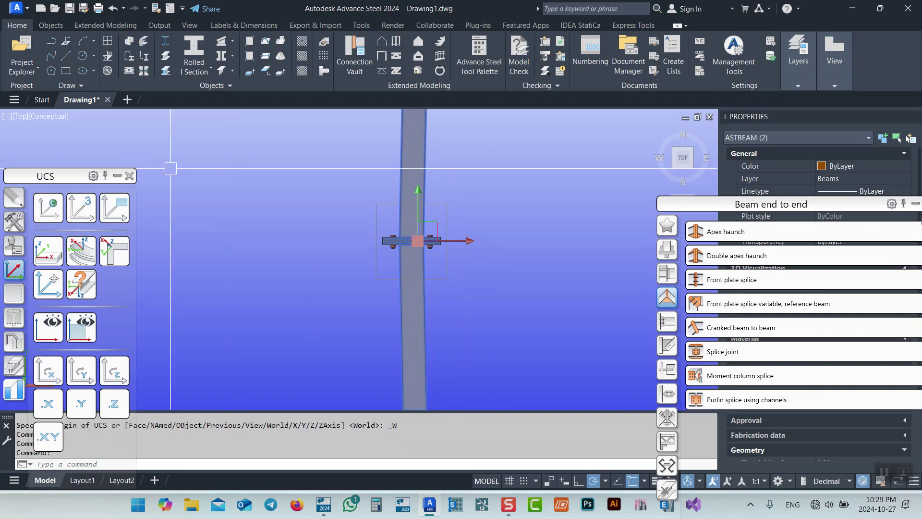
left_click(50, 116)
mouse_move(68, 131)
left_click(90, 147)
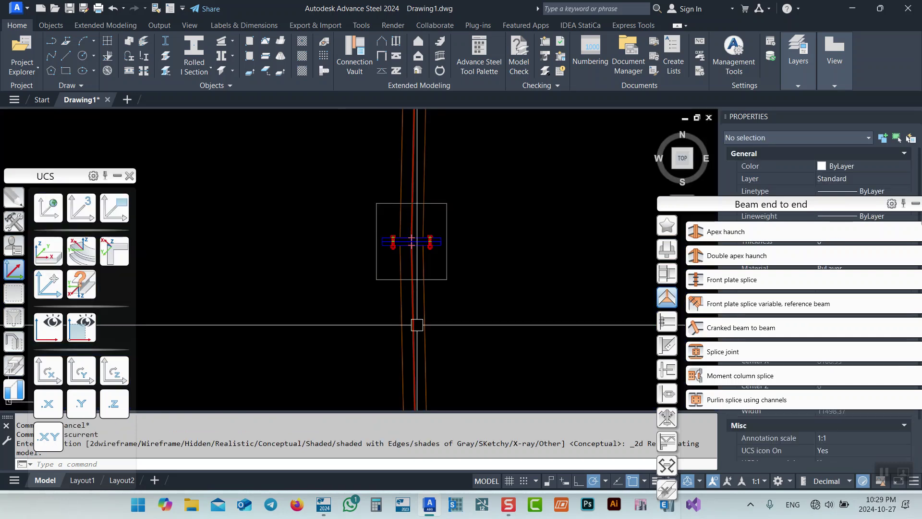
Stretch the shared joint end of both beam parts by 100 horizontally, perpendicular to the beam, in the 0° direction
left_click(425, 221)
scroll(430, 236, "up", 5)
left_click(382, 229)
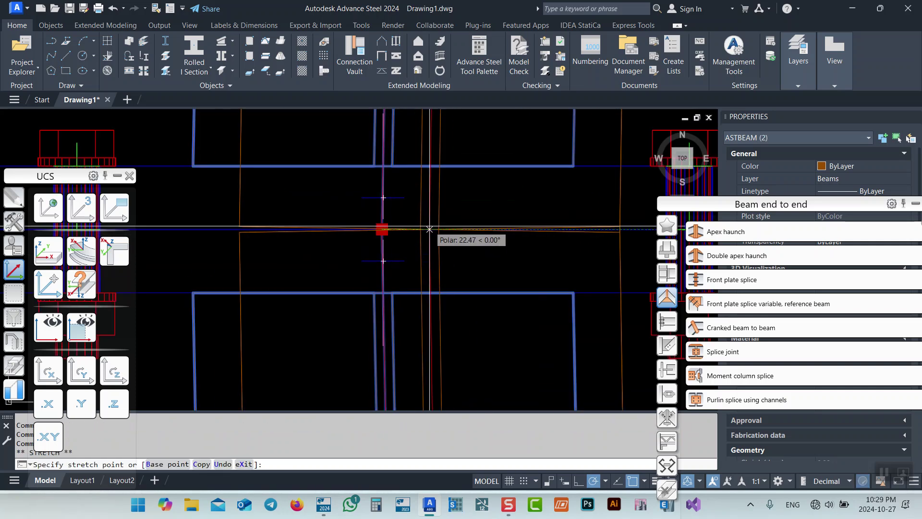
type("100")
key("Return")
Restore the SE Isometric view with the Conceptual visual style and inspect the spliced joint
scroll(430, 229, "down", 8)
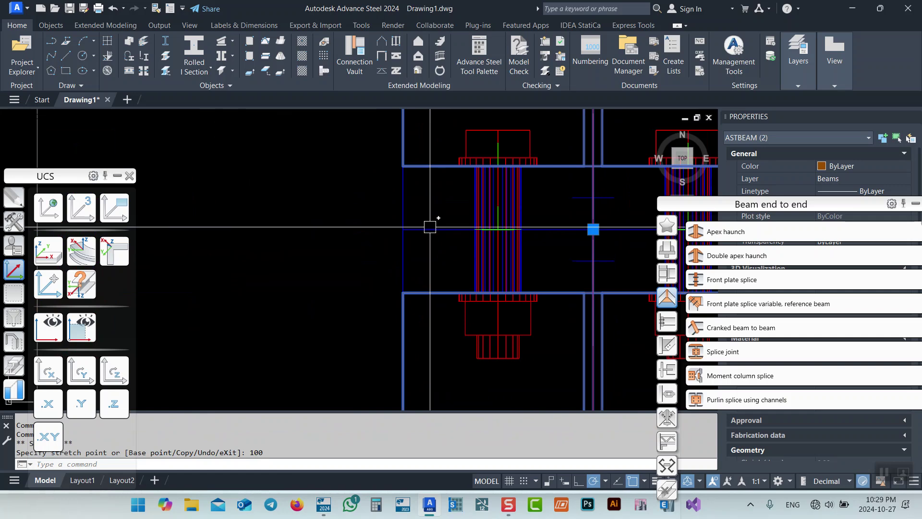
left_click(691, 171)
left_click(77, 116)
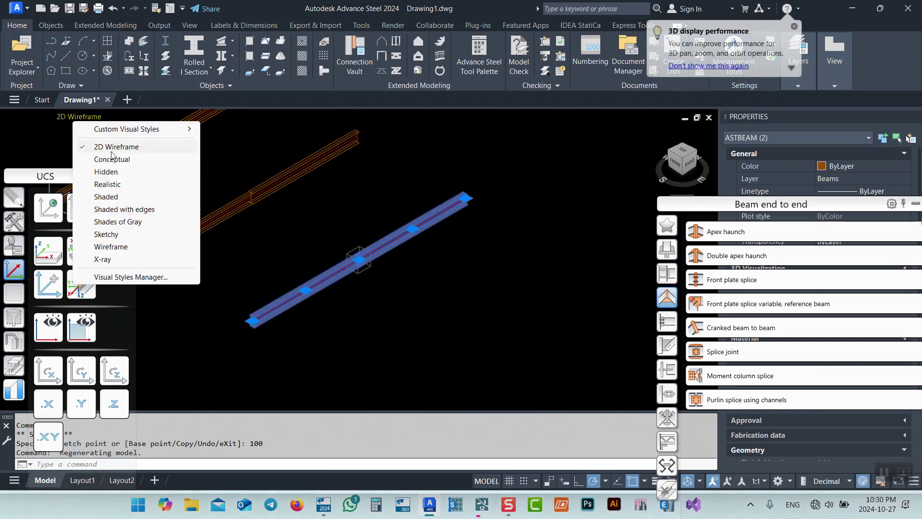
left_click(112, 159)
scroll(359, 262, "up", 10)
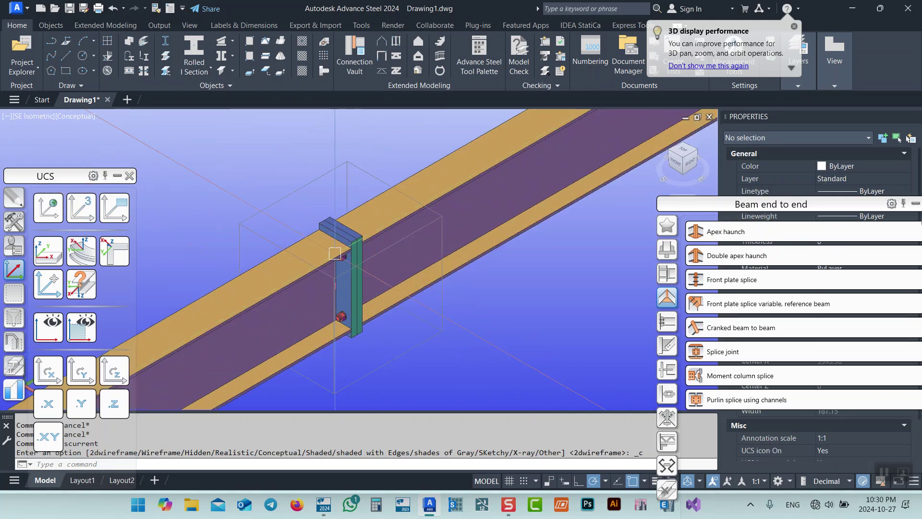
scroll(362, 285, "down", 5)
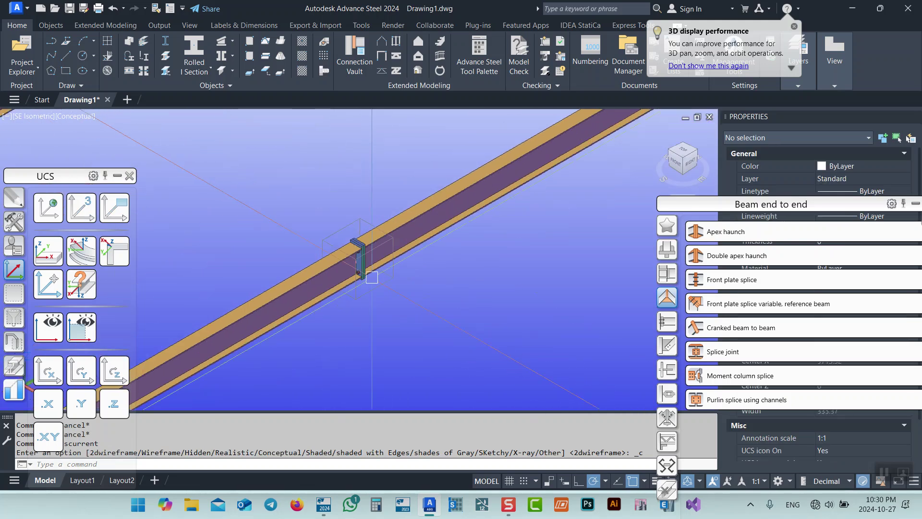
middle_click_drag(389, 279, 401, 274)
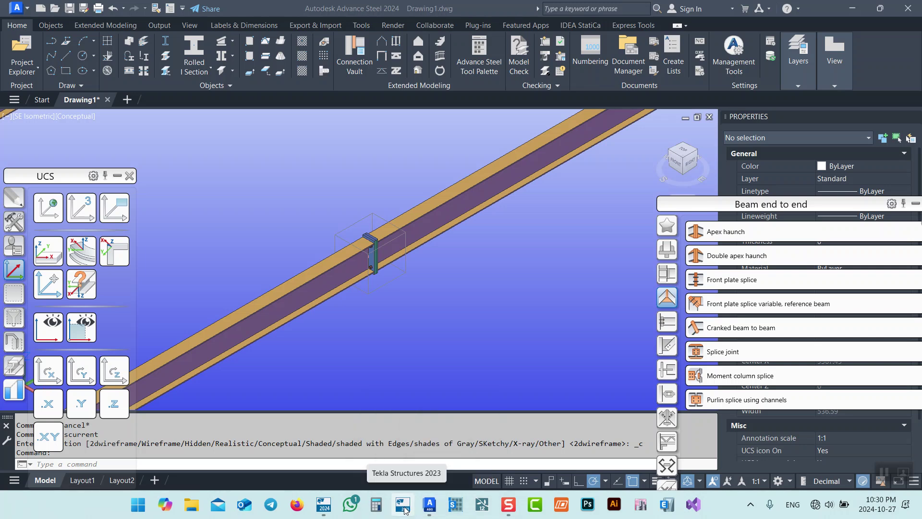
Switch to Tekla Structures, undo the beam combinations and examine the middle joint of the beam on grid line 1
left_click(362, 472)
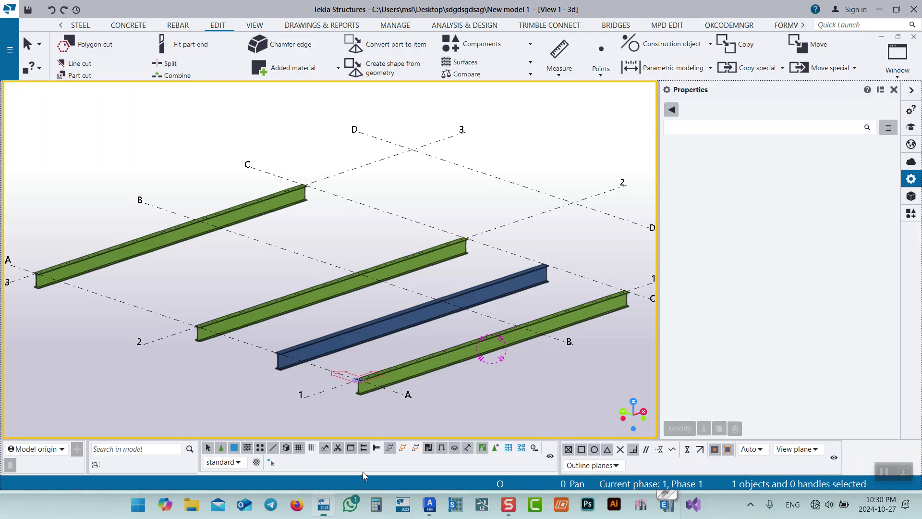
left_click(519, 392)
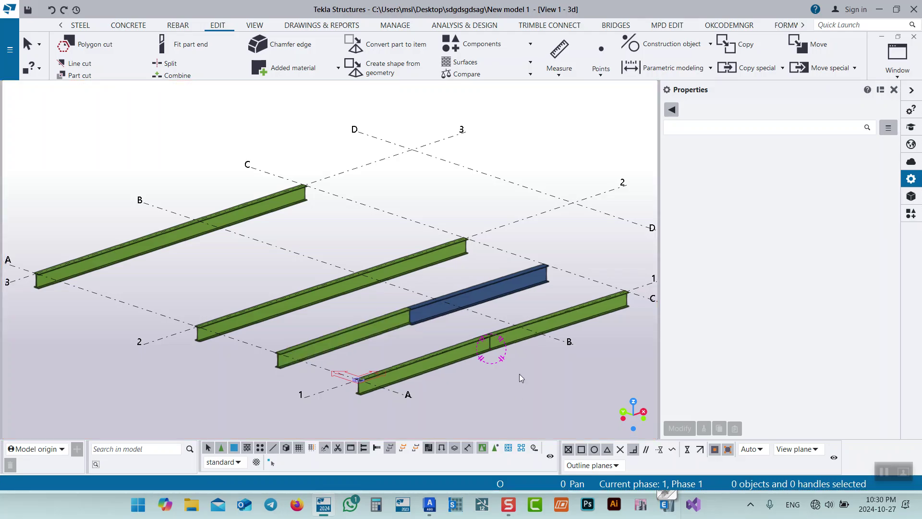
scroll(481, 352, "up", 5)
key("v")
left_click(432, 224)
middle_click_drag(432, 224, 740, 262, "ctrl")
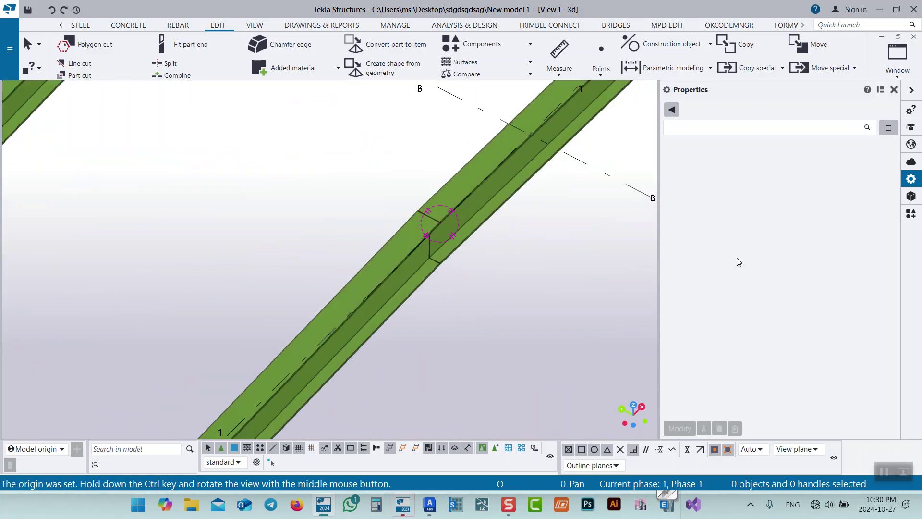
Search the components for "join" and apply Joining plates (14) between the two parts of the beam on grid line 1
left_click(911, 214)
left_click(748, 130)
type("j")
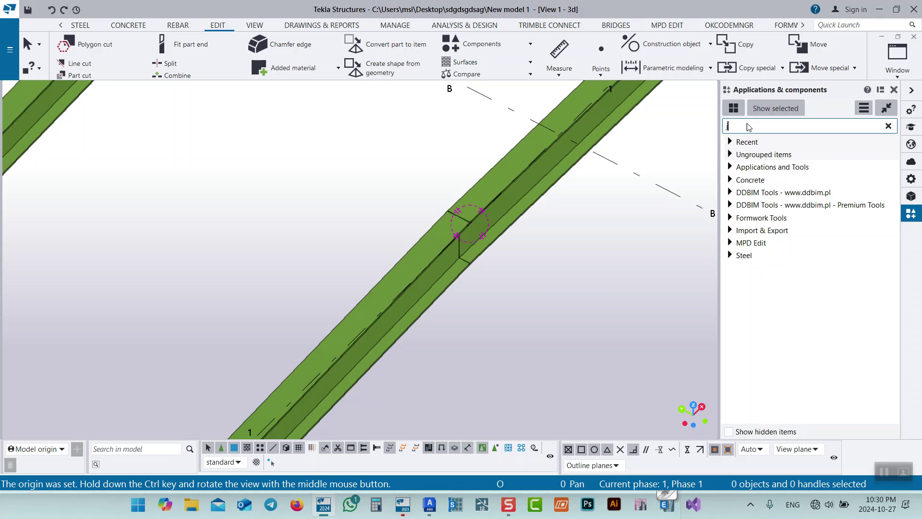
type("oin")
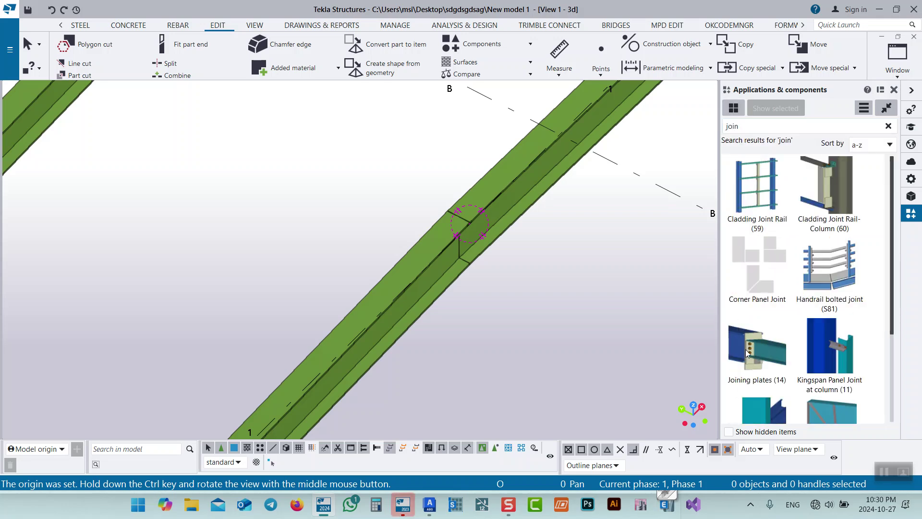
left_click(748, 353)
left_click(447, 264)
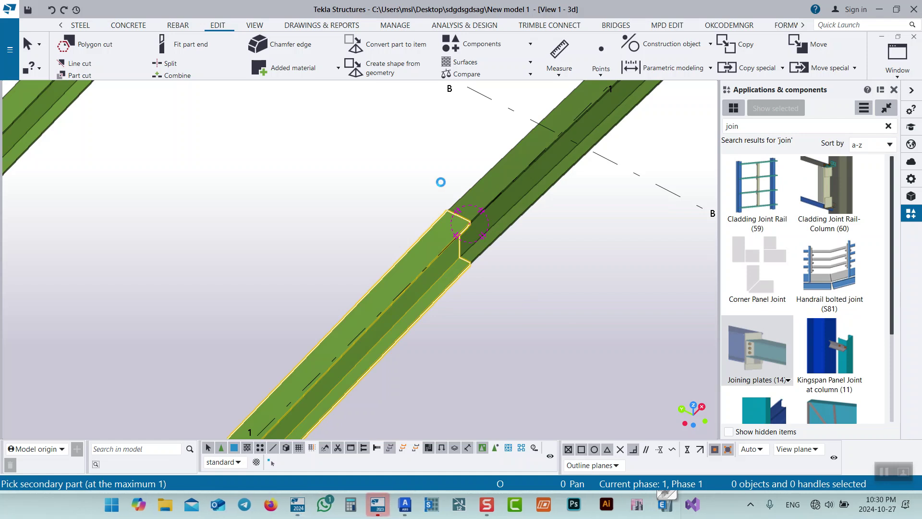
scroll(443, 241, "up", 3)
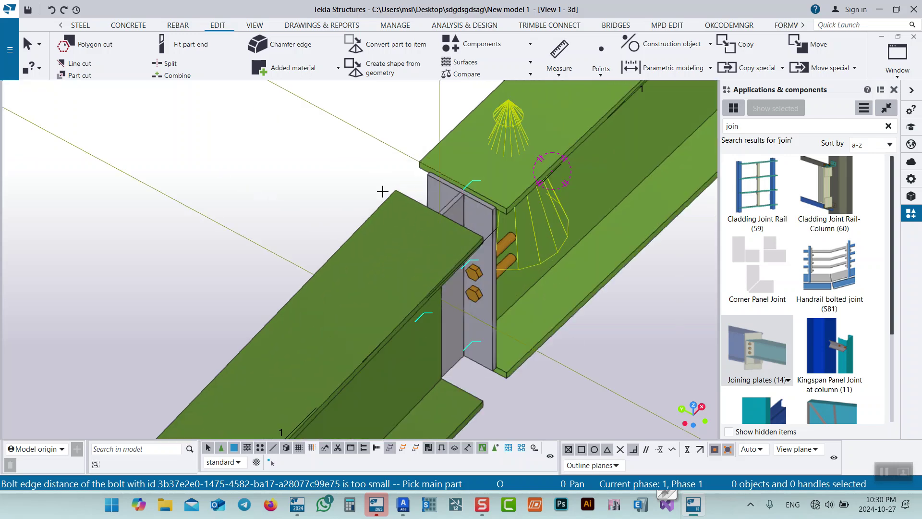
key("Escape")
Set the secondary and primary end plate thickness of the Joining plates (14) connection to 10 and apply it
middle_click_drag(413, 208, 482, 183, "ctrl")
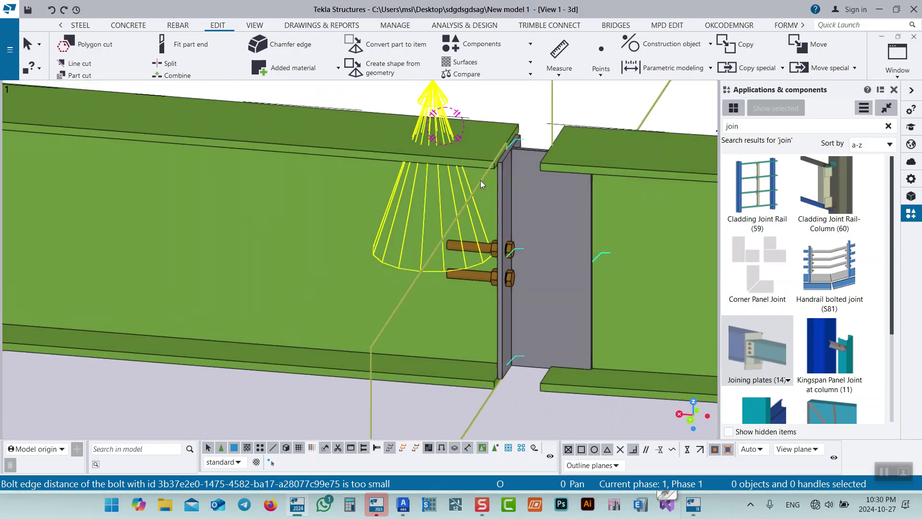
left_click(435, 101)
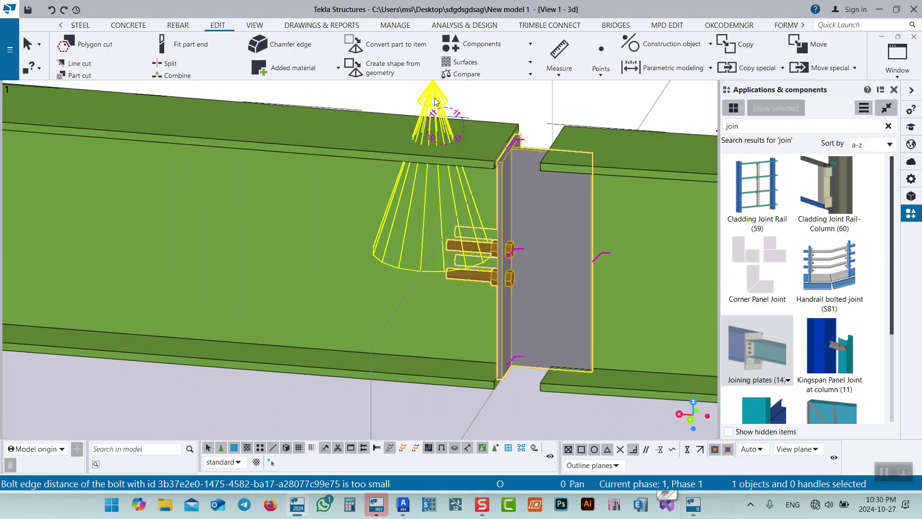
double_click(434, 101)
left_click_drag(529, 99, 725, 99)
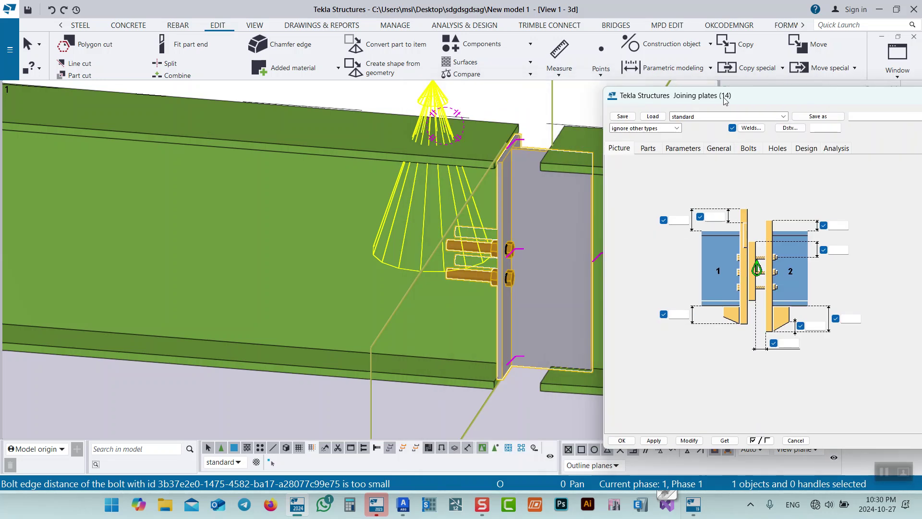
left_click(649, 150)
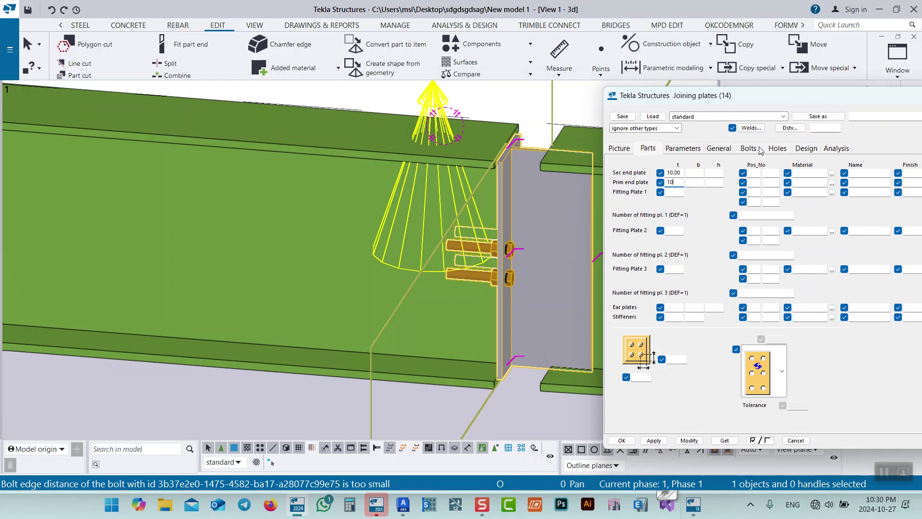
left_click(689, 440)
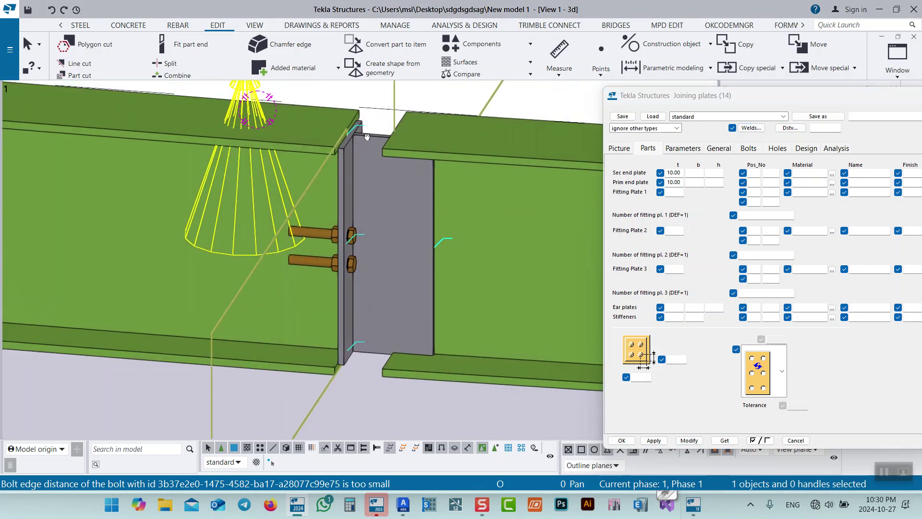
Try the +y up direction on the joining plates connection
left_click(719, 148)
left_click(756, 165)
left_click(752, 180)
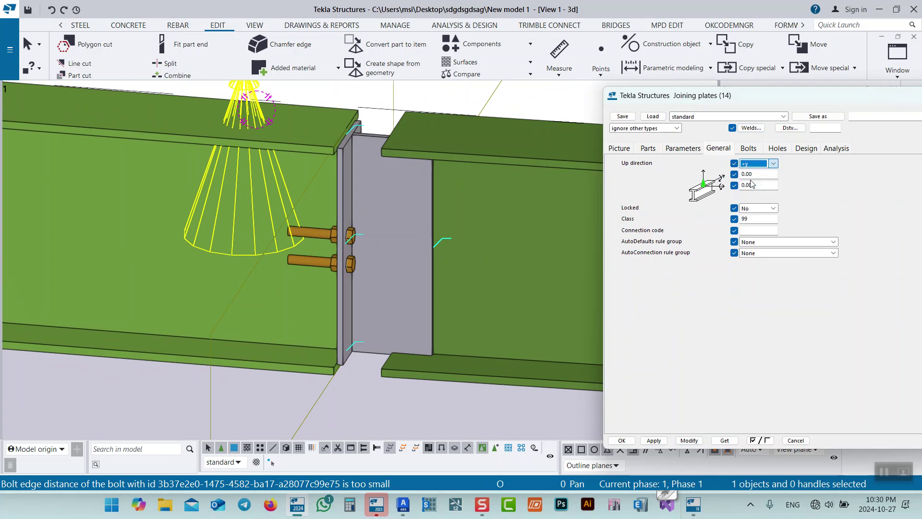
left_click(690, 441)
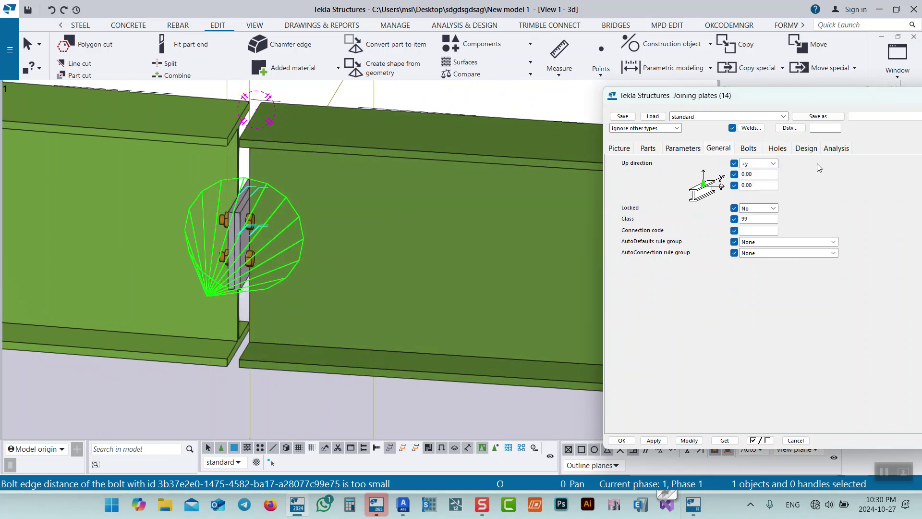
Try other up directions on the joining plates connection, ending with -x
left_click(752, 182)
left_click(689, 441)
left_click(750, 165)
left_click(750, 200)
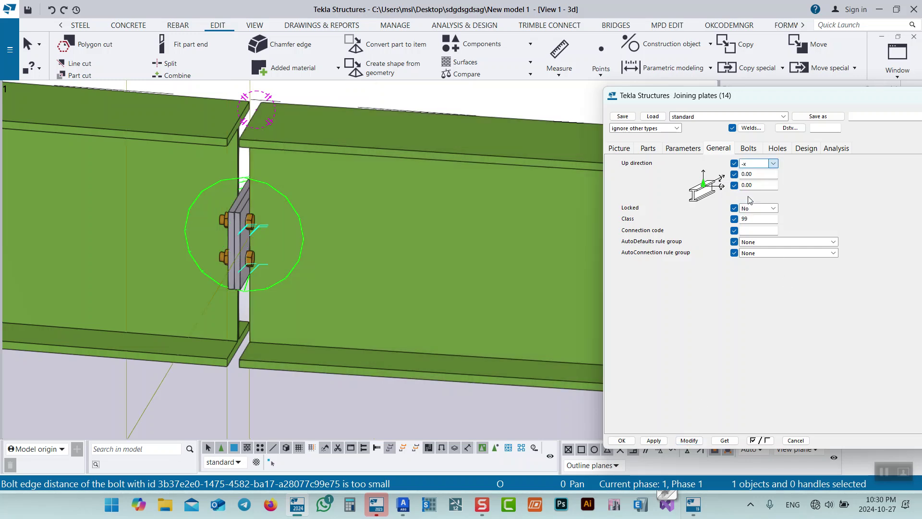
left_click(690, 440)
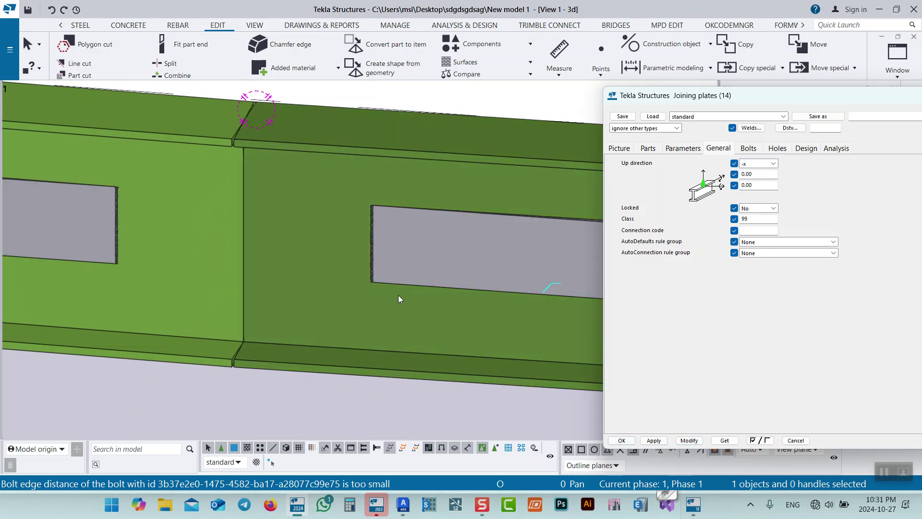
Try the +z and -z up directions on the joining plates connection
left_click(752, 164)
left_click(750, 216)
left_click(689, 440)
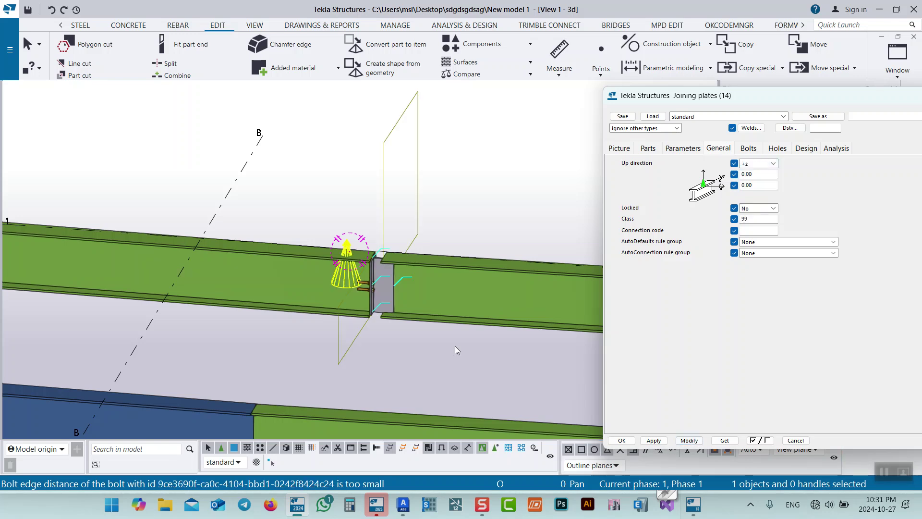
scroll(379, 274, "up", 3)
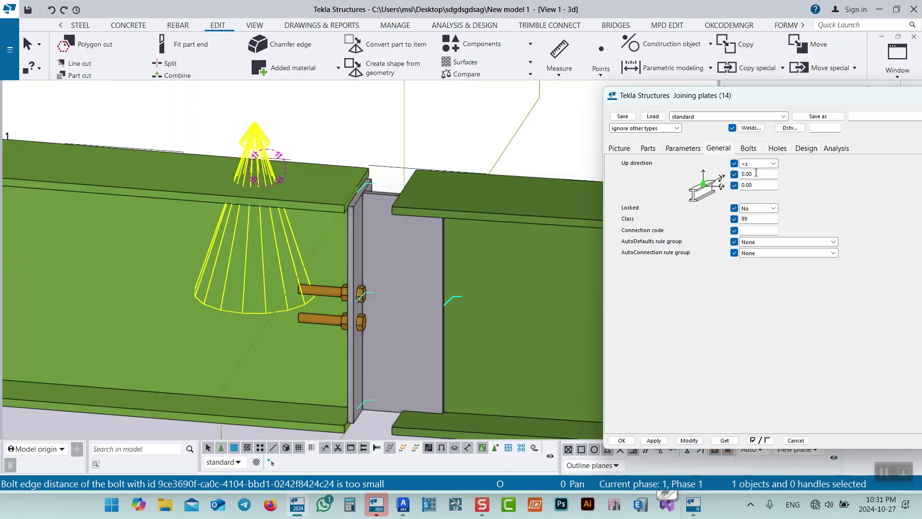
left_click(752, 164)
left_click(751, 221)
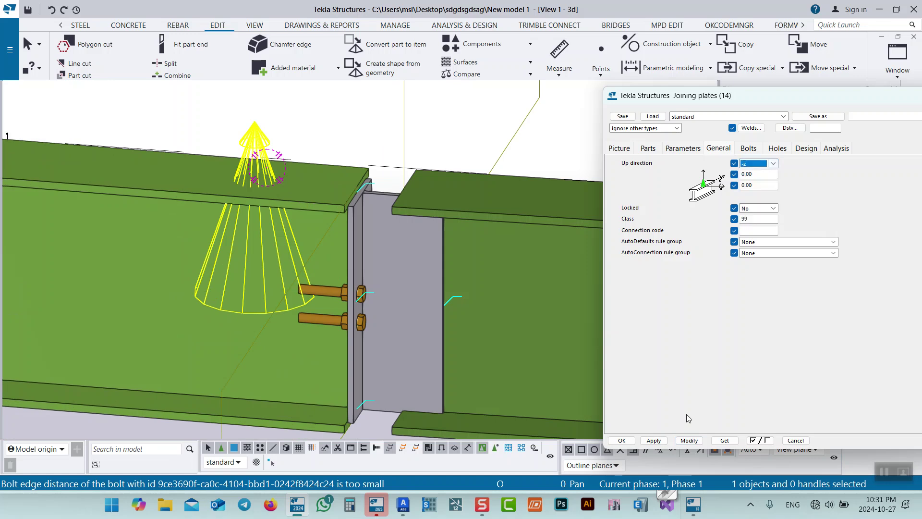
left_click(690, 442)
scroll(402, 275, "down", 3)
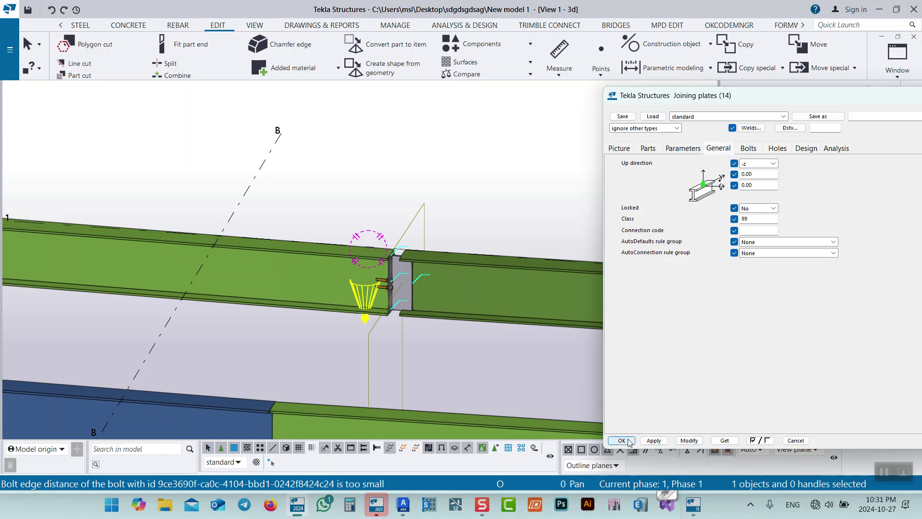
Set the joining plates connection's up direction to +y, apply it and check the plates at the joint
left_click(755, 166)
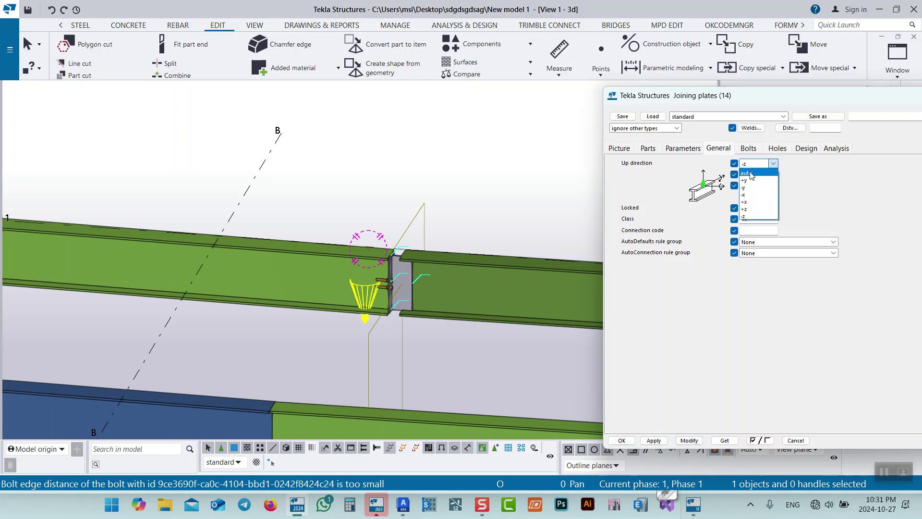
left_click(749, 181)
left_click(689, 441)
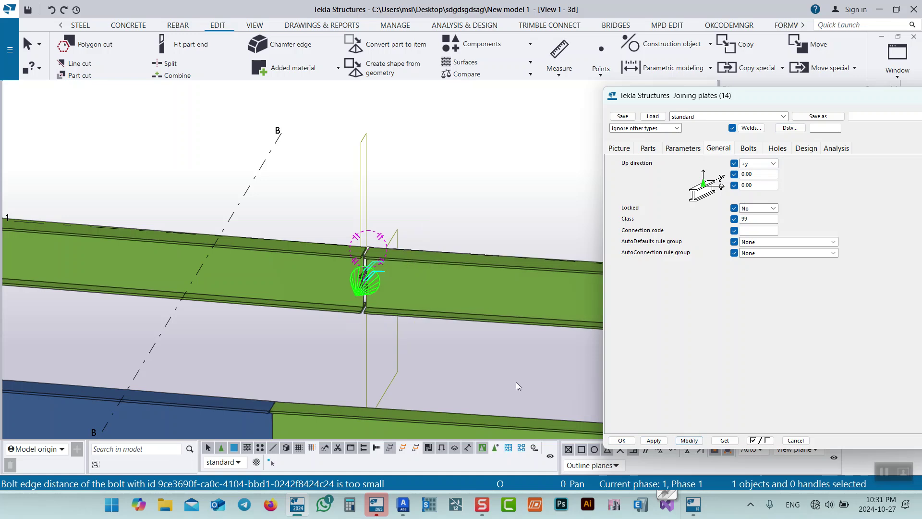
scroll(376, 267, "up", 4)
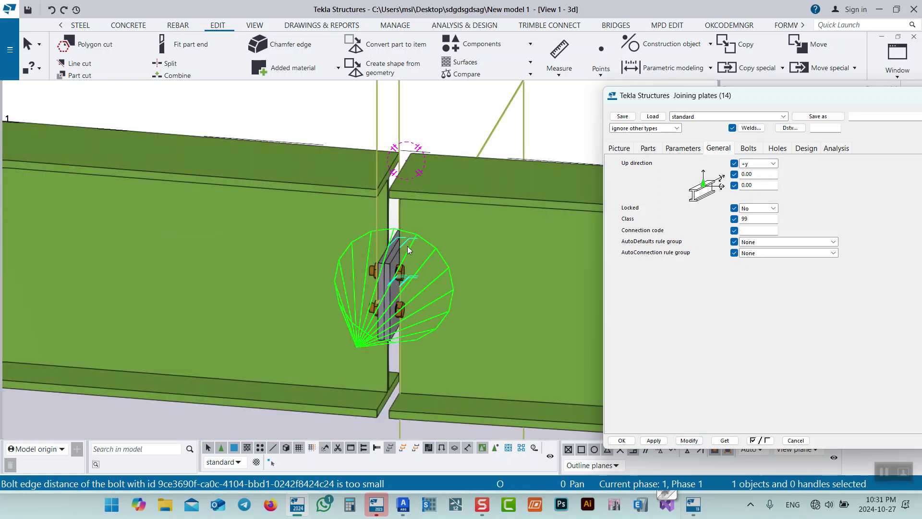
Check the joining plates from both sides of the joint and try a first rotation angle of 90 on the connection
left_click(418, 197)
key("v")
left_click(400, 201)
middle_click_drag(400, 201, 368, 223, "ctrl")
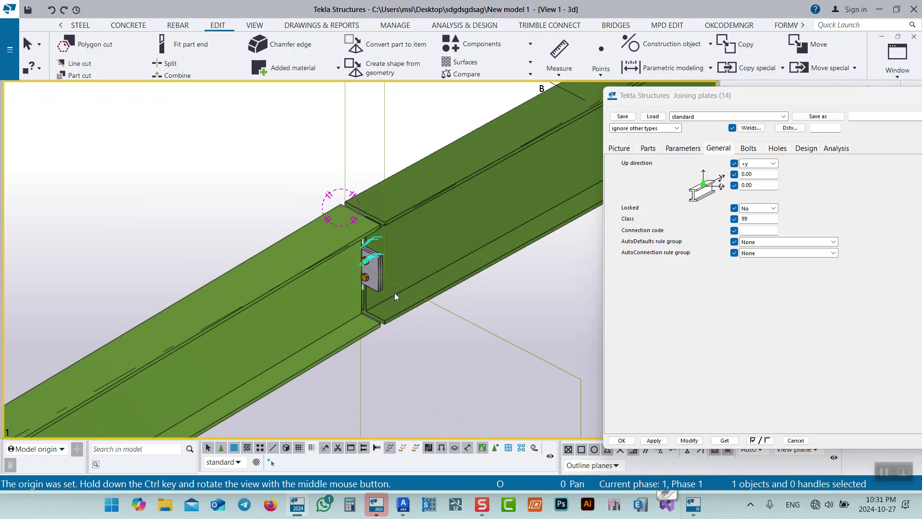
scroll(379, 226, "up", 4)
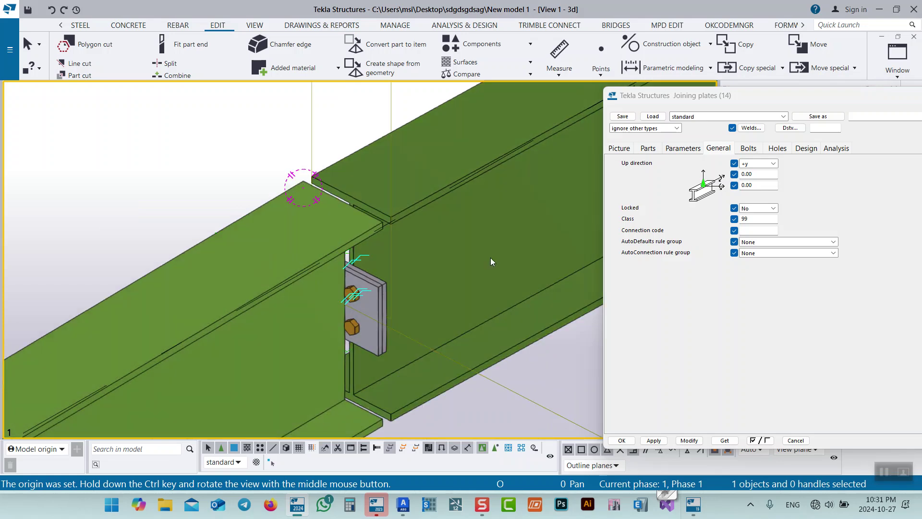
scroll(457, 238, "down", 3)
middle_click_drag(409, 293, 422, 250, "ctrl")
double_click(759, 175)
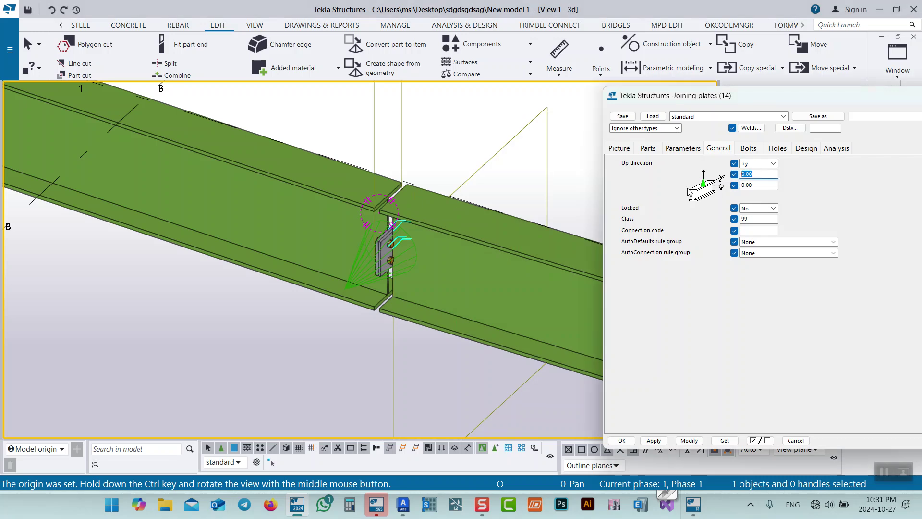
left_click(700, 441)
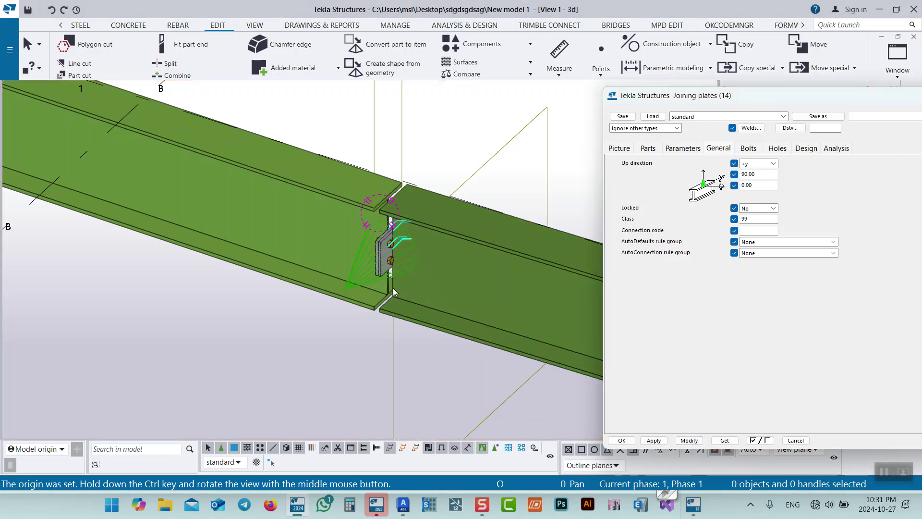
left_click(689, 441)
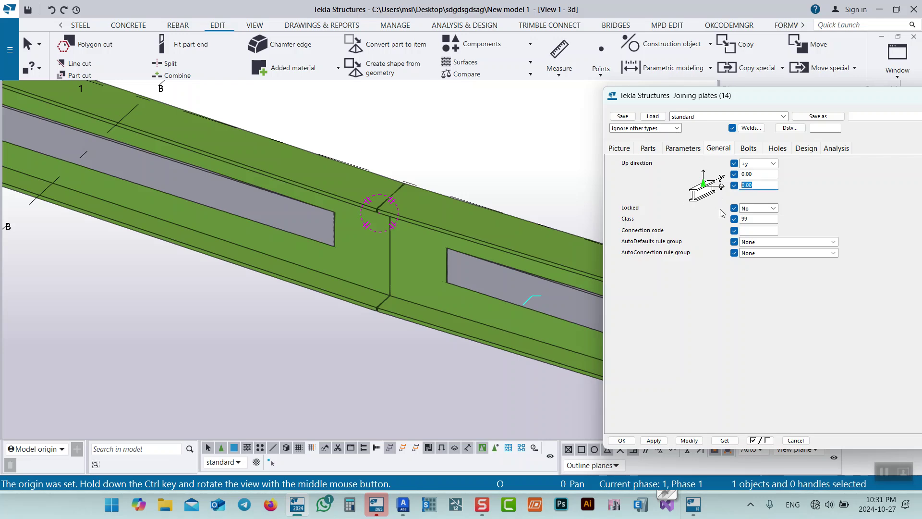
Set the joining plates connection's rotation angles to 0 and 90, apply the change and close its settings
left_click(689, 441)
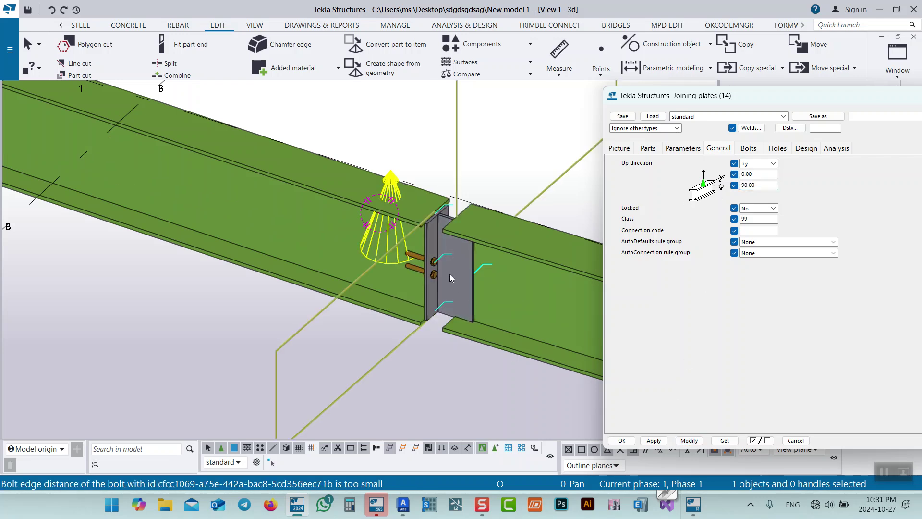
scroll(440, 221, "up", 5)
middle_click_drag(473, 213, 440, 207)
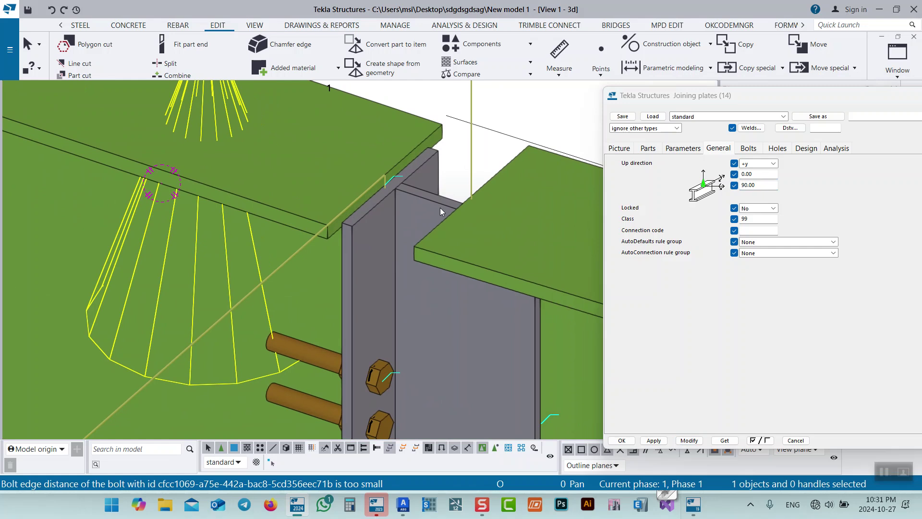
left_click_drag(686, 96, 178, 132)
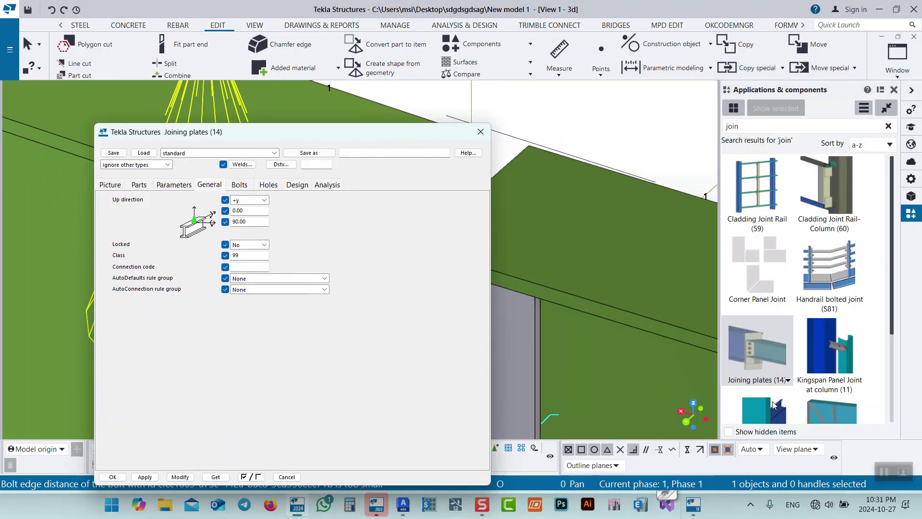
left_click(880, 278)
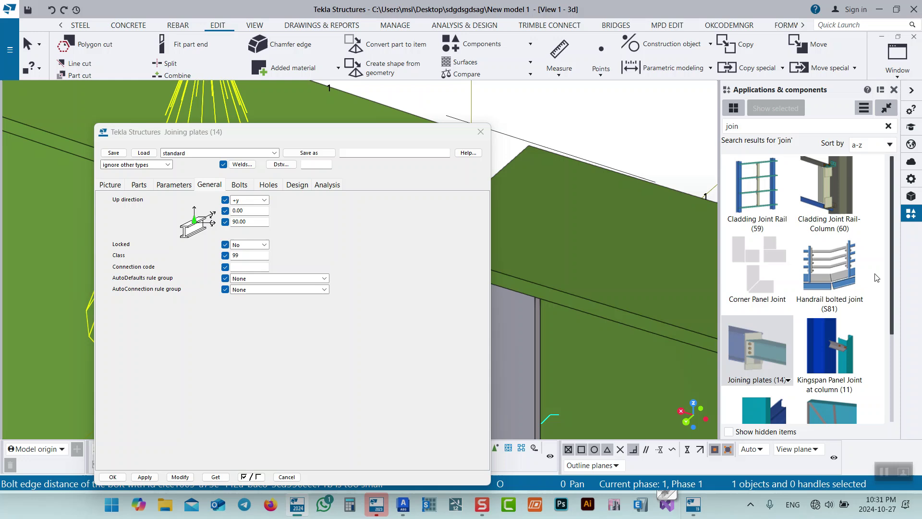
scroll(879, 284, "down", 3)
scroll(876, 290, "up", 2)
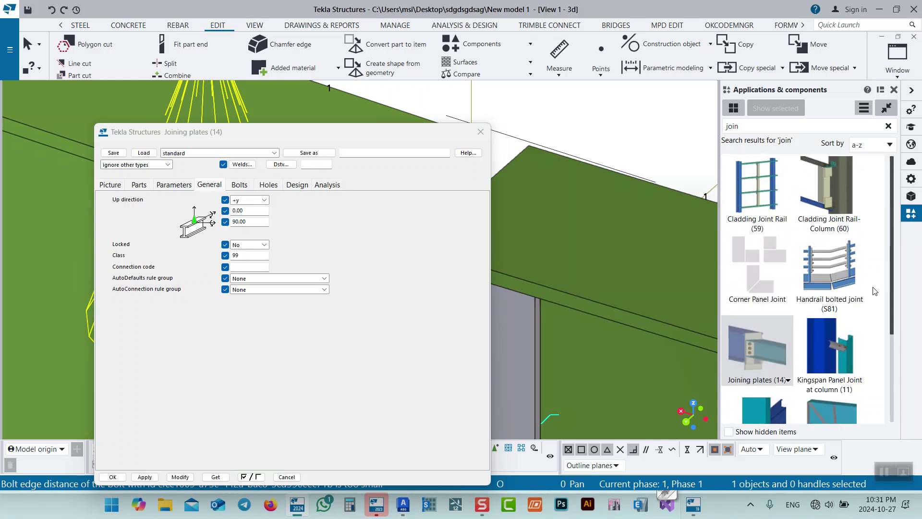
left_click(480, 131)
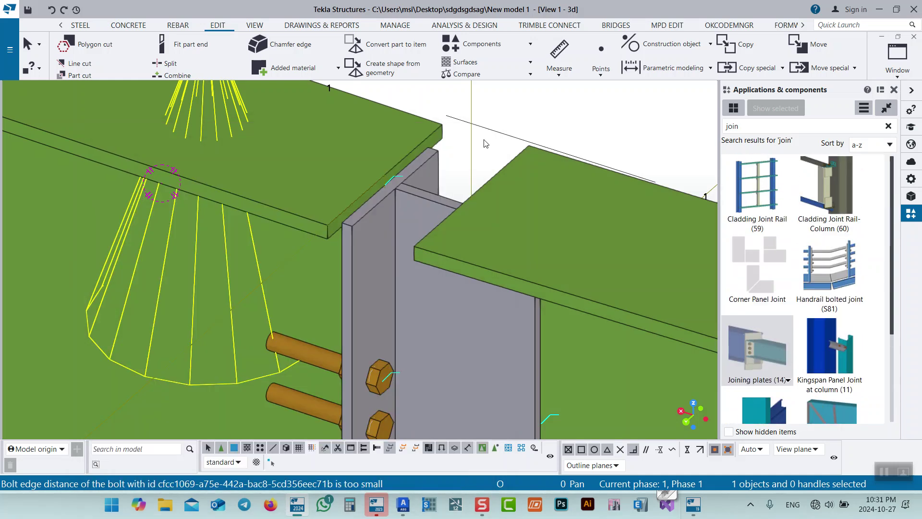
Undo and redo the last change to the joining plates connection
scroll(481, 298, "down", 3)
middle_click_drag(413, 301, 449, 298)
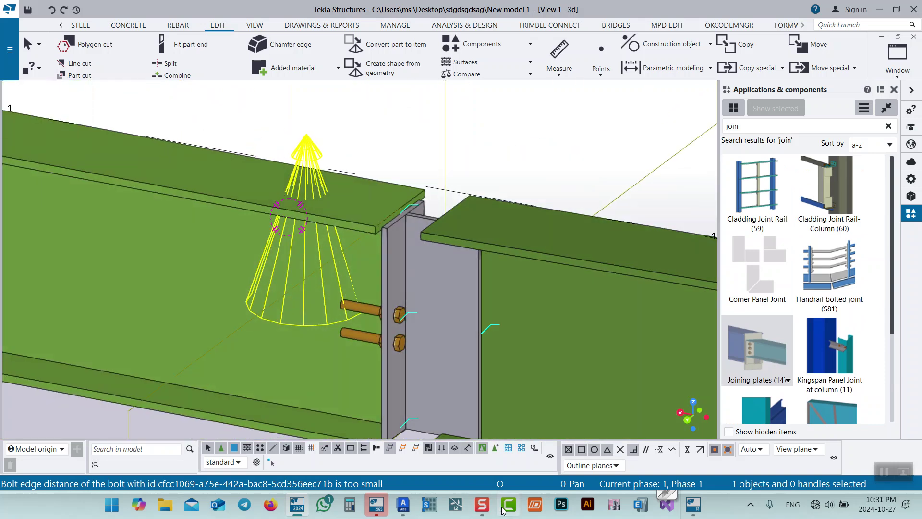
left_click(482, 505)
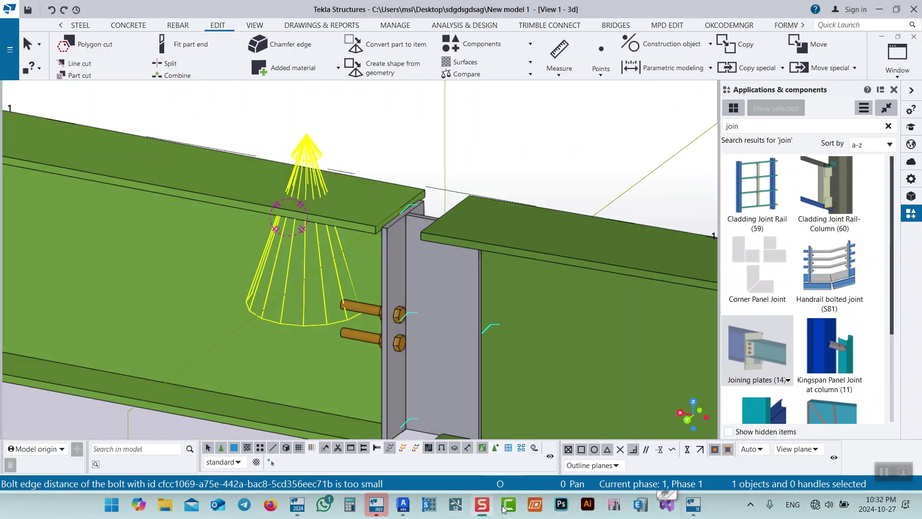
key("ctrl+z")
scroll(541, 238, "down", 3)
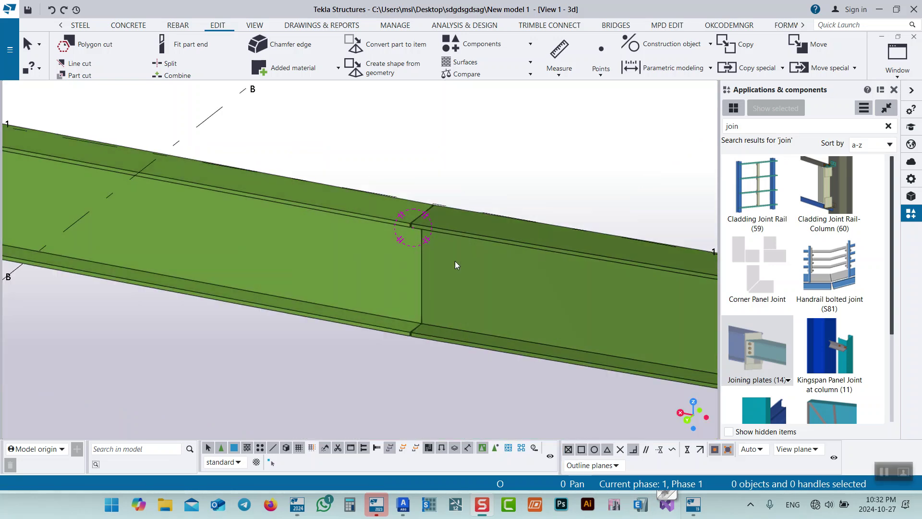
key("ctrl+y")
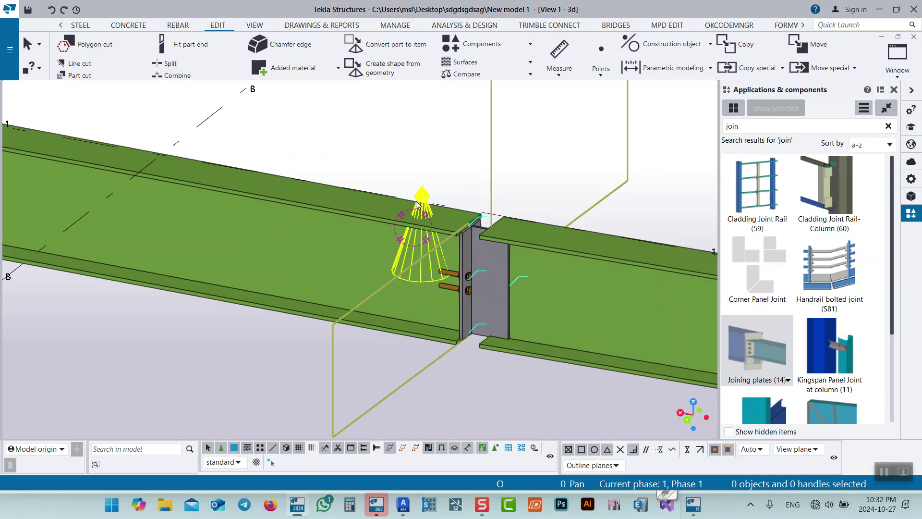
Delete the joining plates connection and place a new Joining plates (14) connection between the two split beams
left_click(421, 197)
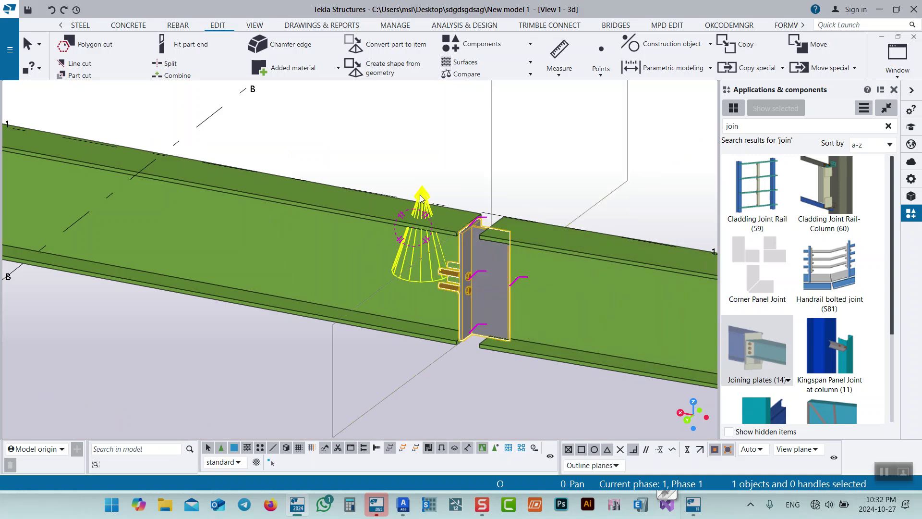
key("Delete")
left_click(752, 356)
left_click(478, 293)
left_click(375, 217)
right_click(439, 150)
left_click(454, 154)
Delete the newly placed connection, add joining plates between the two beams again and end the command
left_click(440, 207)
key("Delete")
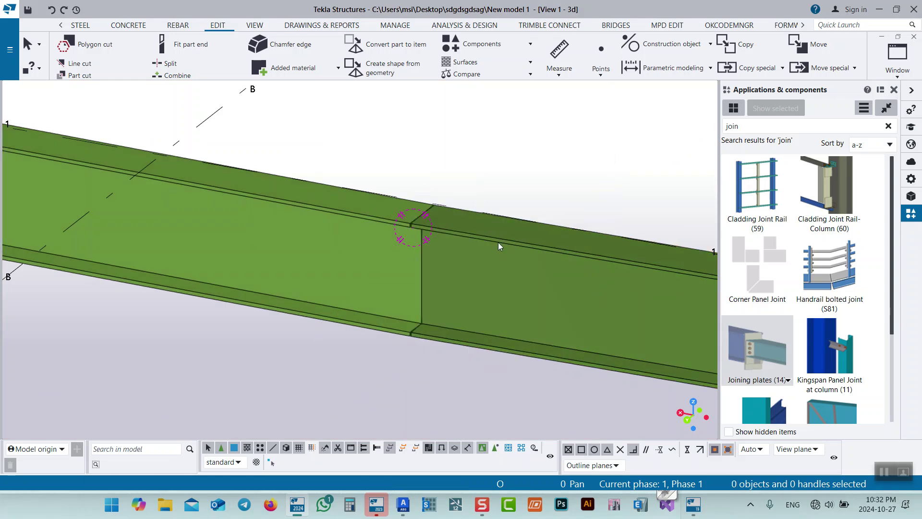
key("Return")
left_click(416, 225)
left_click(460, 232)
right_click(434, 159)
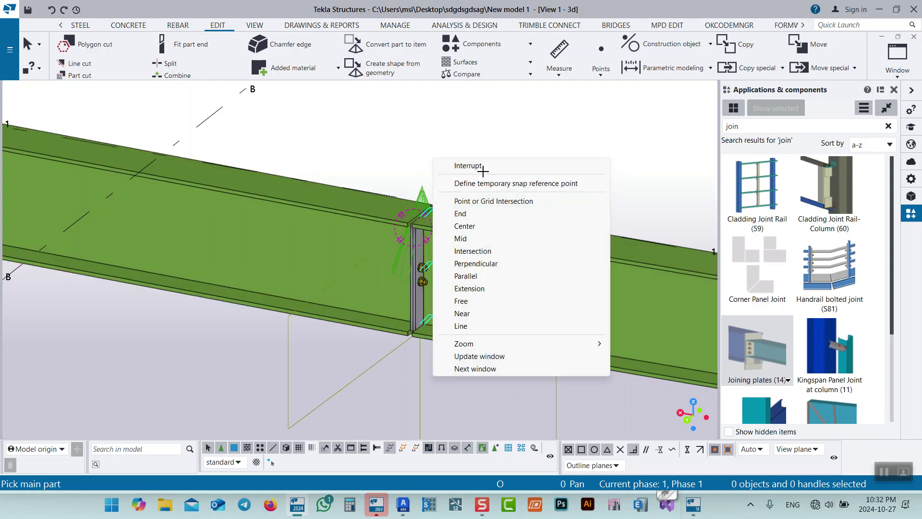
left_click(483, 167)
Examine the plates and bolts of the recreated joining plates connection from the other side of the joint
scroll(472, 282, "down", 2)
middle_click_drag(526, 294, 391, 310, "ctrl")
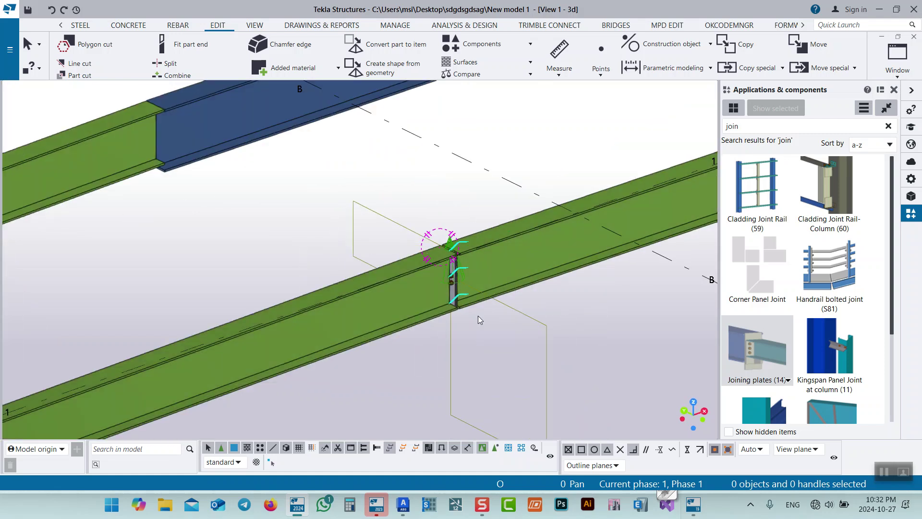
scroll(485, 240, "up", 5)
scroll(494, 206, "down", 4)
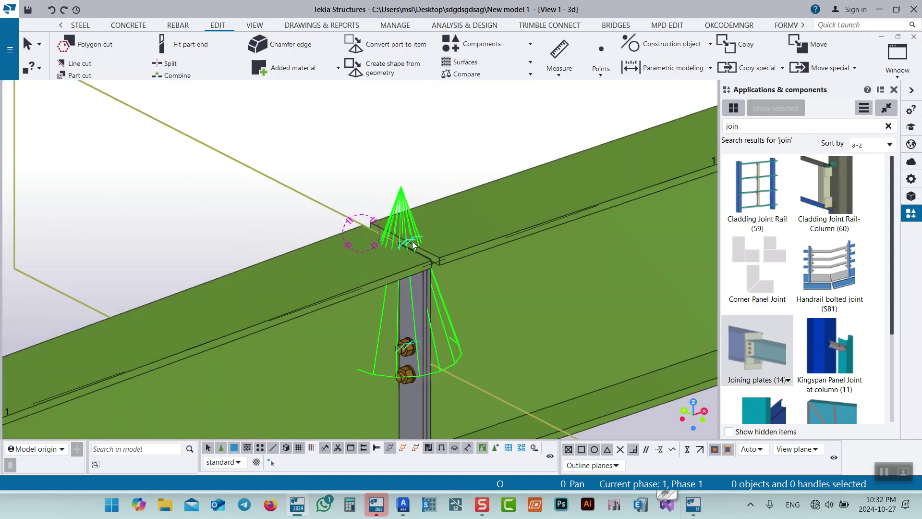
scroll(445, 243, "up", 2)
middle_click_drag(445, 243, 373, 319, "ctrl")
scroll(382, 326, "up", 1)
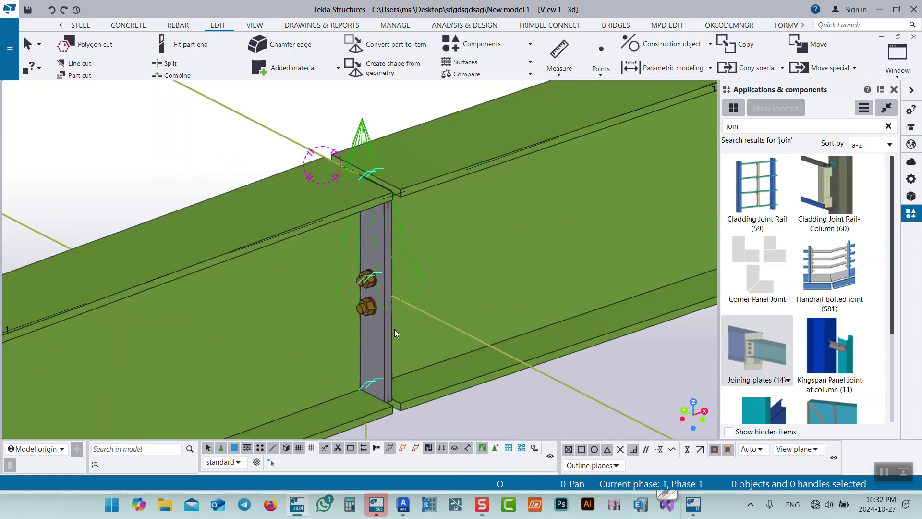
scroll(377, 322, "down", 5)
scroll(461, 308, "down", 2)
scroll(452, 322, "up", 5)
Set the joining plates connection's up direction to +y with a second rotation angle of 90 and apply it
double_click(407, 217)
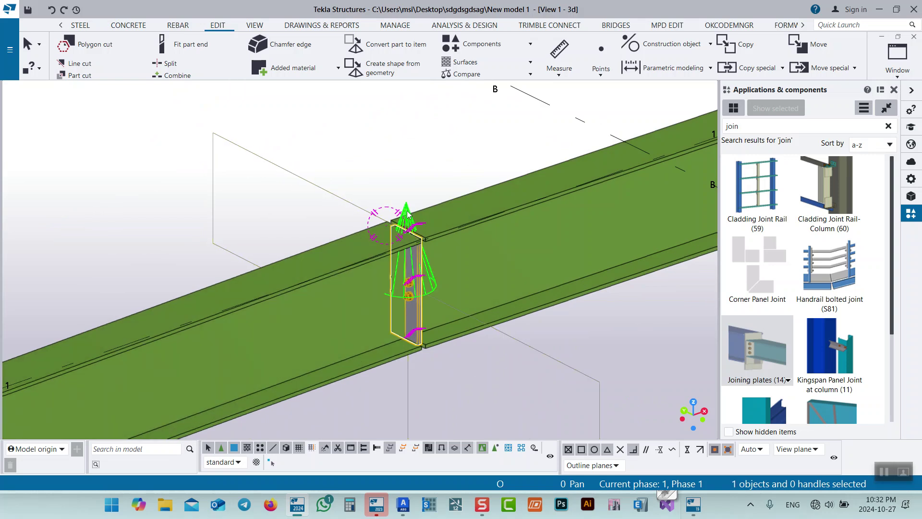
left_click_drag(345, 130, 816, 100)
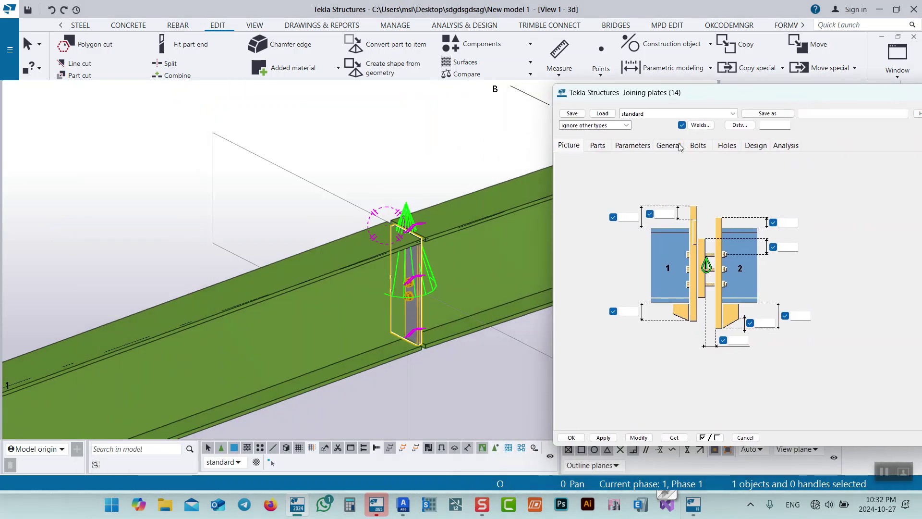
left_click(707, 146)
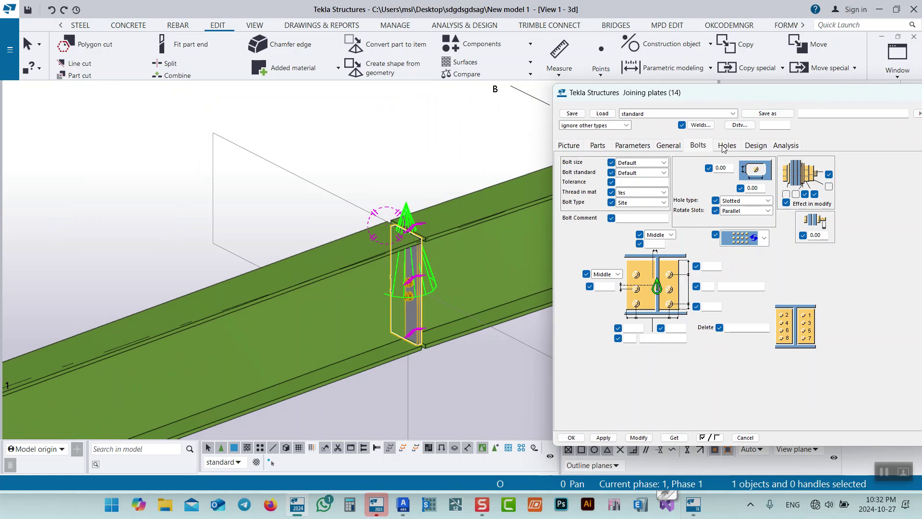
left_click(725, 146)
left_click(669, 146)
left_click(710, 161)
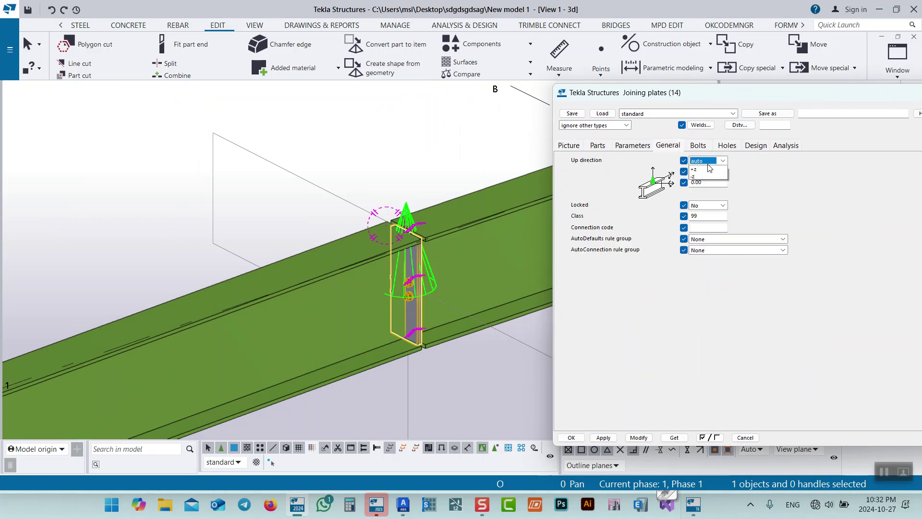
left_click(703, 178)
left_click(639, 438)
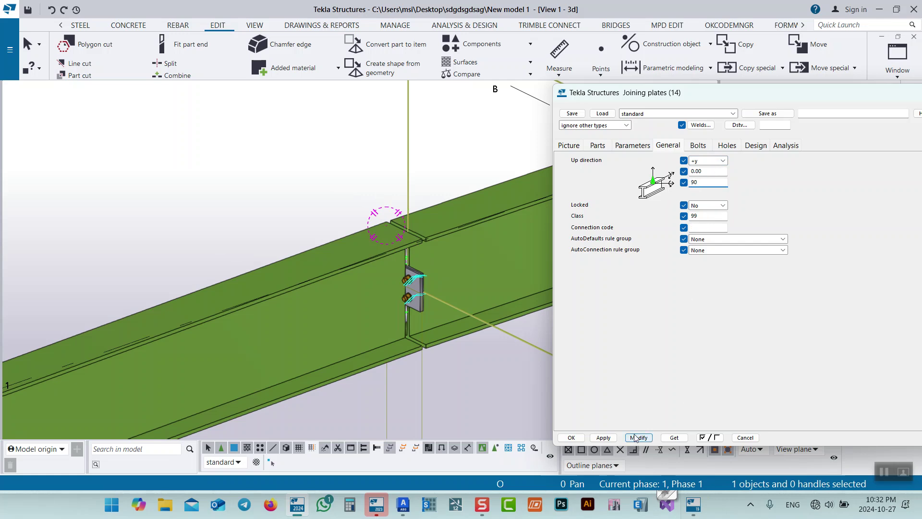
left_click(638, 438)
Try a second rotation angle of 45 on the joining plates connection and restore it to 90
double_click(719, 182)
type("45.00")
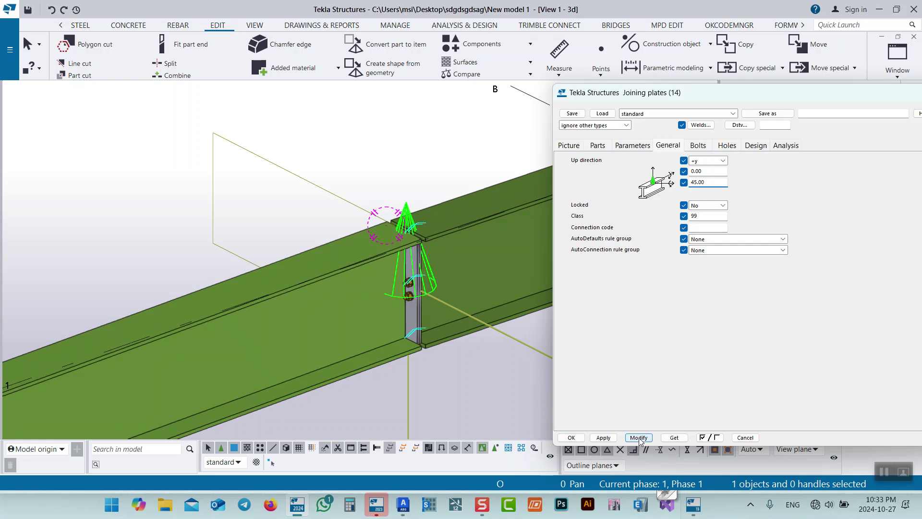
left_click(639, 438)
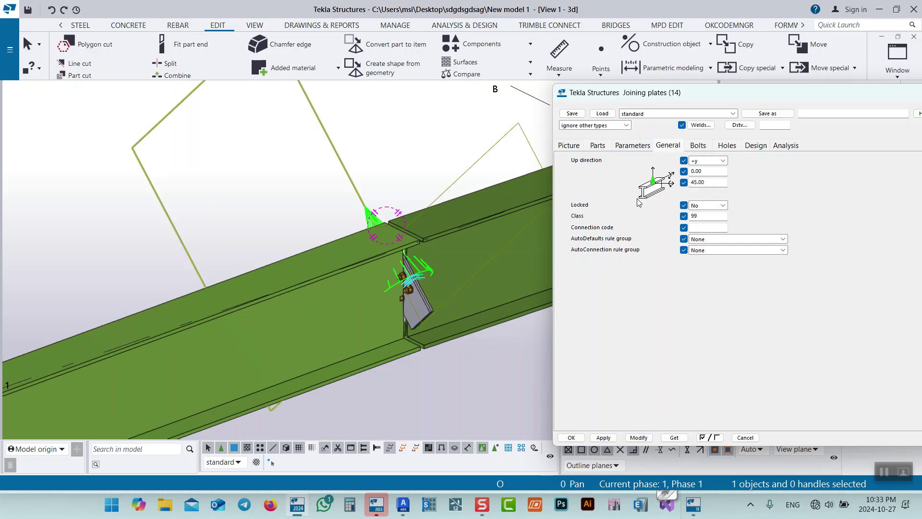
type("90")
left_click(639, 437)
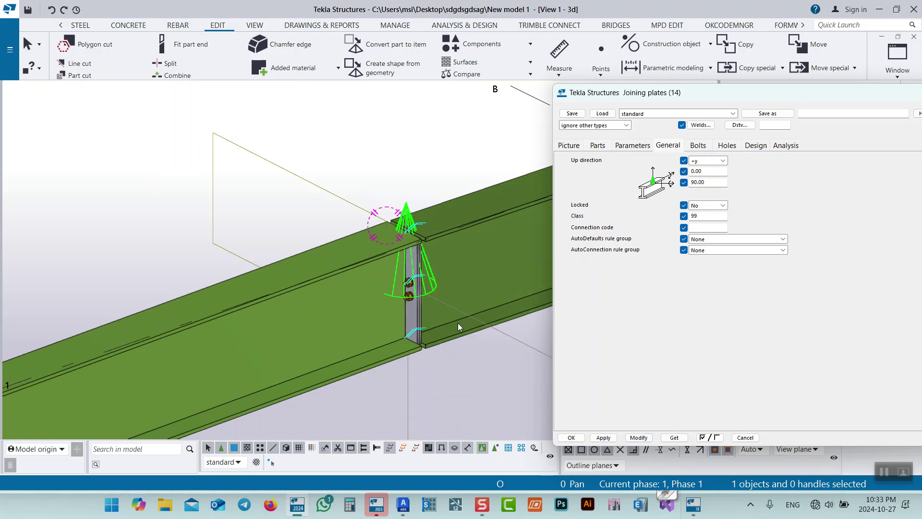
Check the plates and bolts at the beam joint and close the joining plates settings
scroll(409, 231, "up", 3)
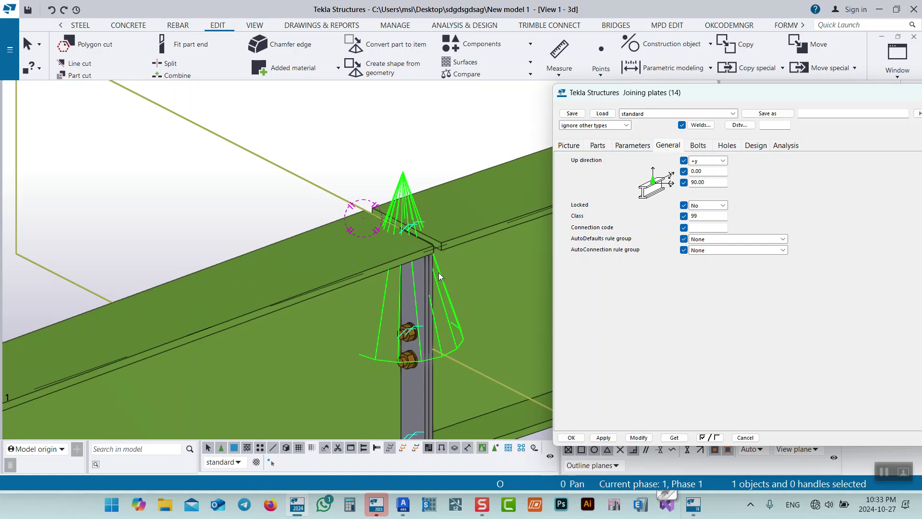
middle_click_drag(440, 270, 388, 245)
left_click(744, 103)
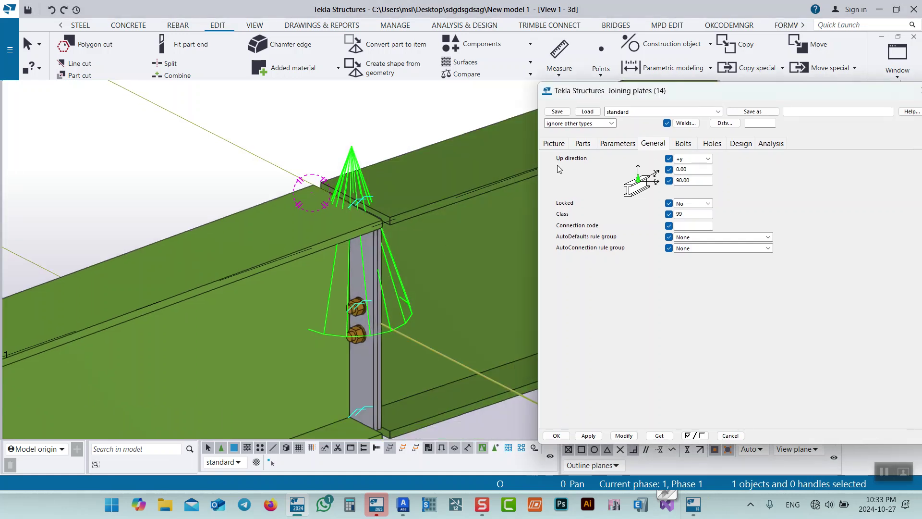
left_click_drag(730, 91, 563, 115)
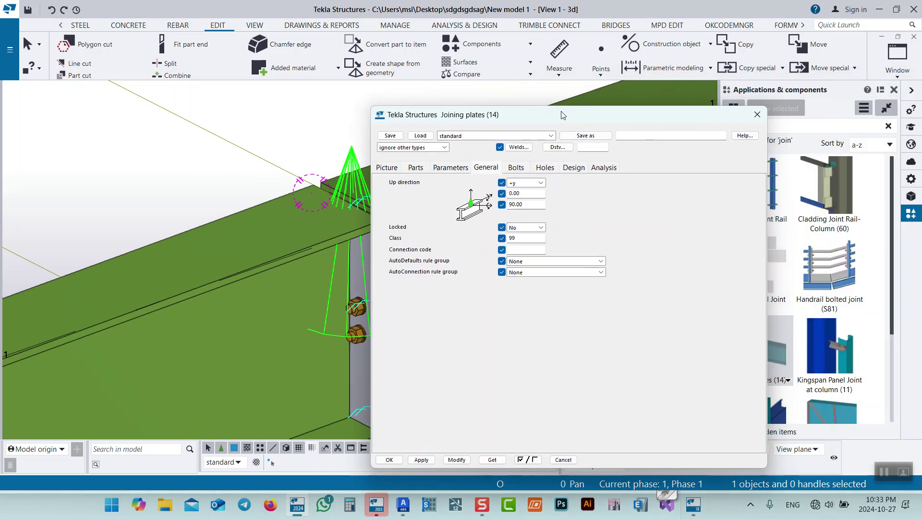
left_click(757, 114)
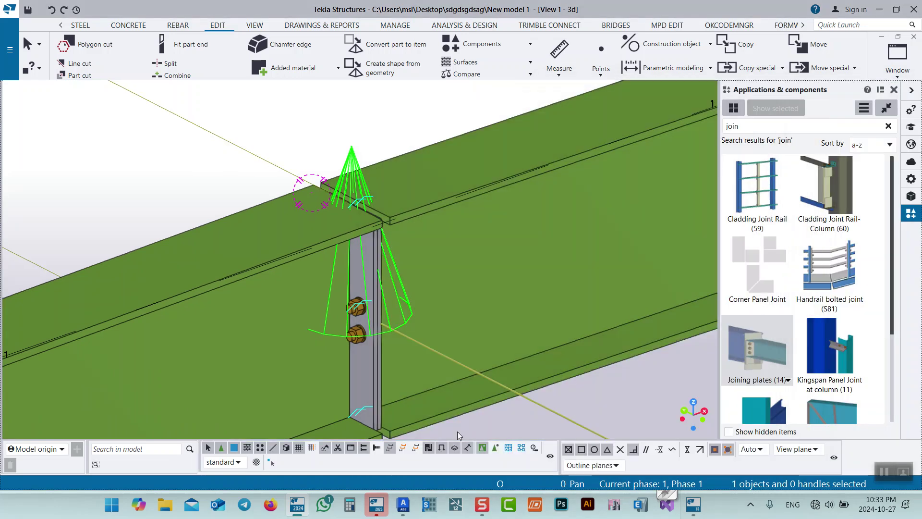
Switch to Advance Steel and examine the front plate splice between the two beams up close
left_click(406, 506)
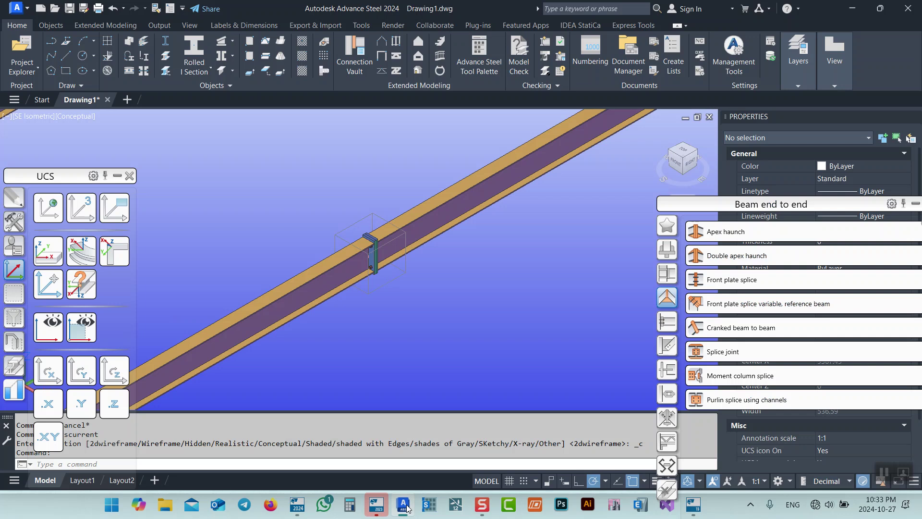
left_click(406, 507)
left_click(404, 505)
scroll(383, 239, "up", 5)
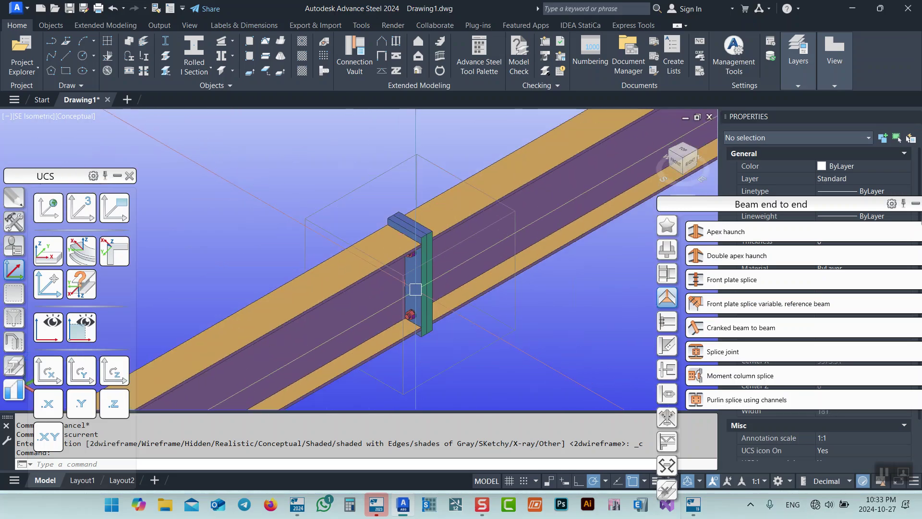
Check the front plate splice settings without changes, and show the beams from the top in 2D wireframe
double_click(416, 289)
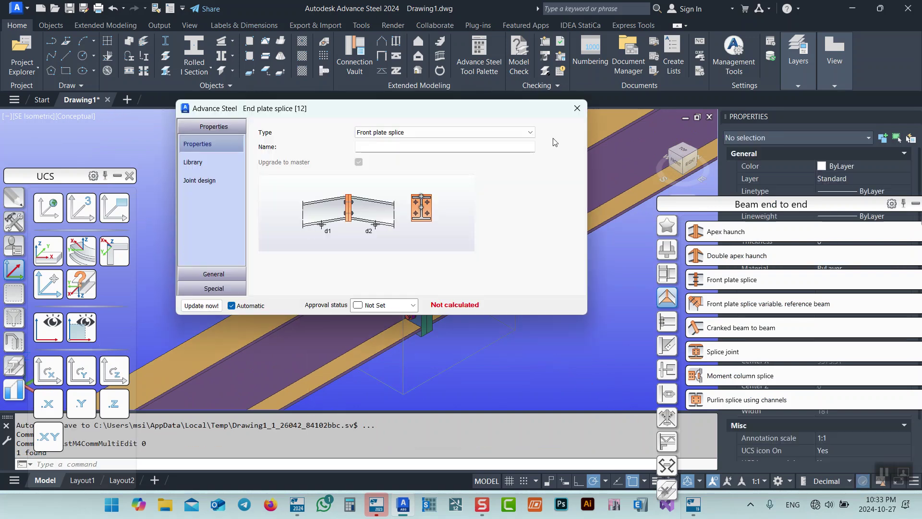
left_click(577, 108)
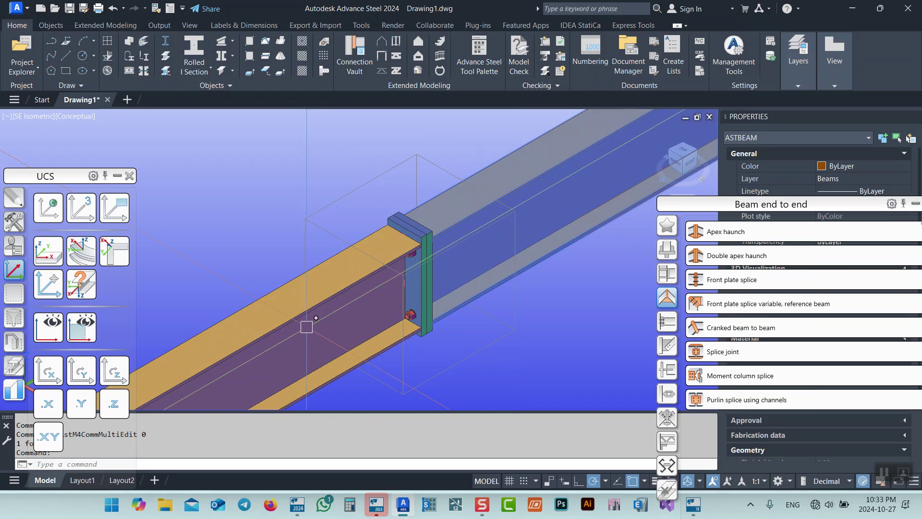
left_click(682, 151)
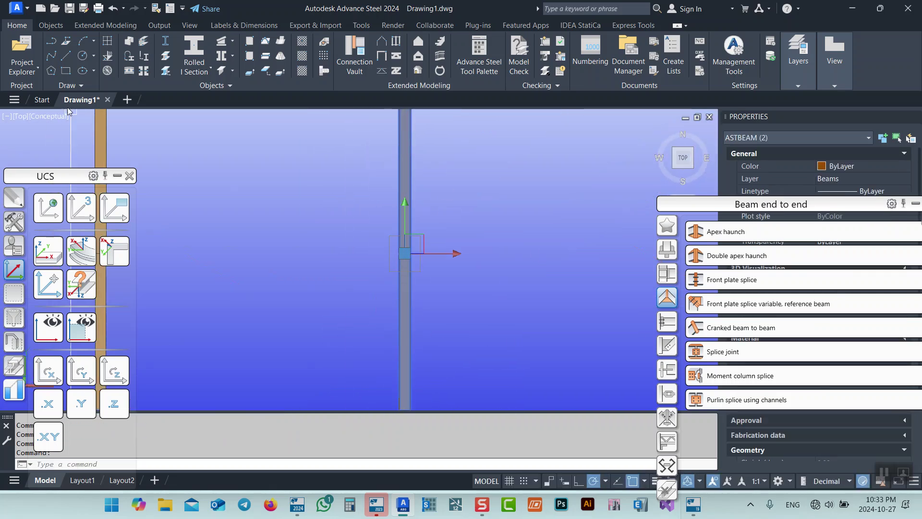
left_click(53, 116)
left_click(81, 144)
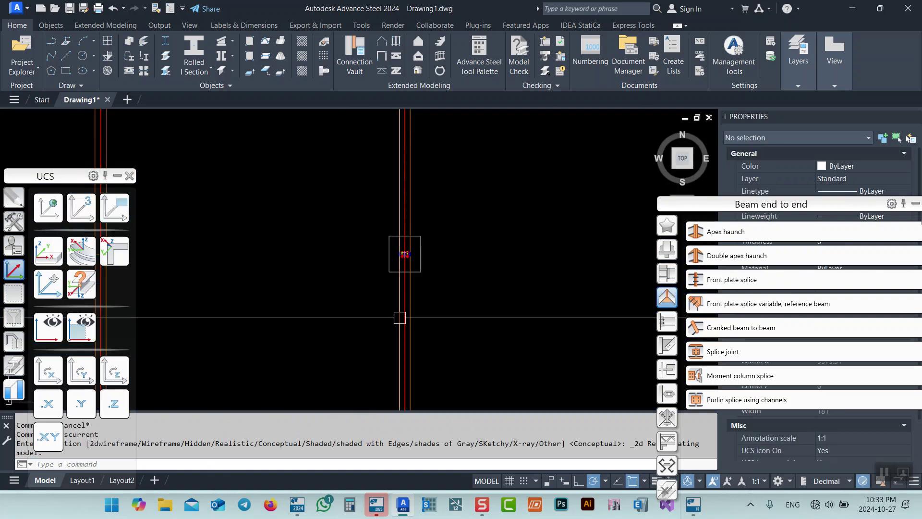
Stretch the shared end point of both beams at the splice by 100 in the 180° direction
left_click(405, 253)
scroll(423, 211, "up", 10)
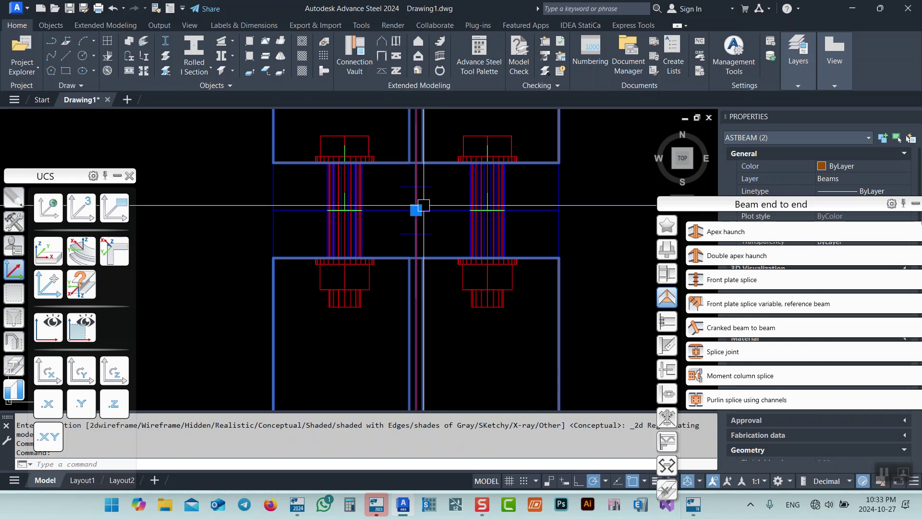
left_click(416, 210)
type("1")
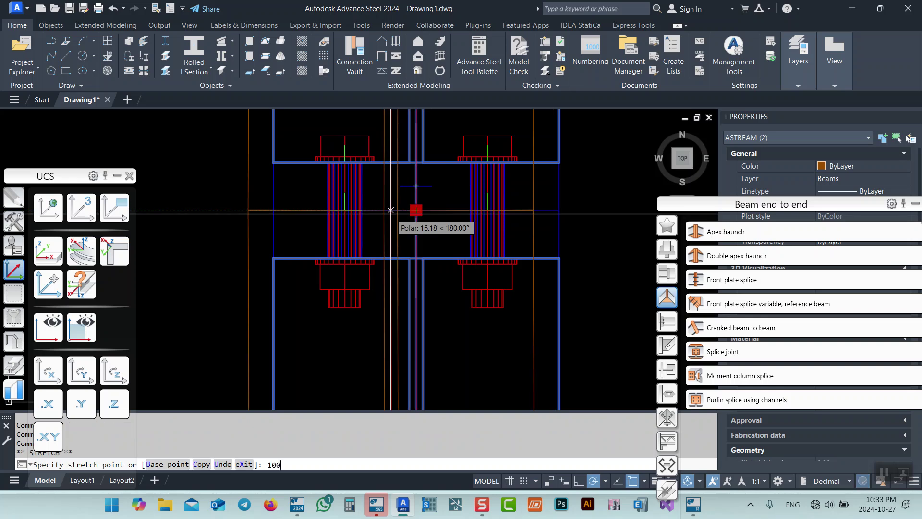
type("00")
scroll(391, 211, "down", 10)
key("Return")
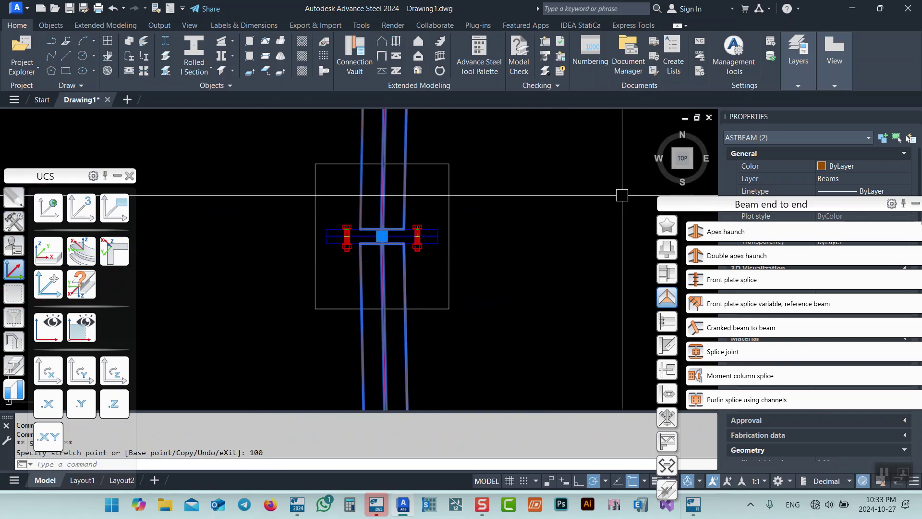
Return the model to the southeast isometric view with the Conceptual visual style, close up on the splice
left_click(691, 169)
left_click(93, 125)
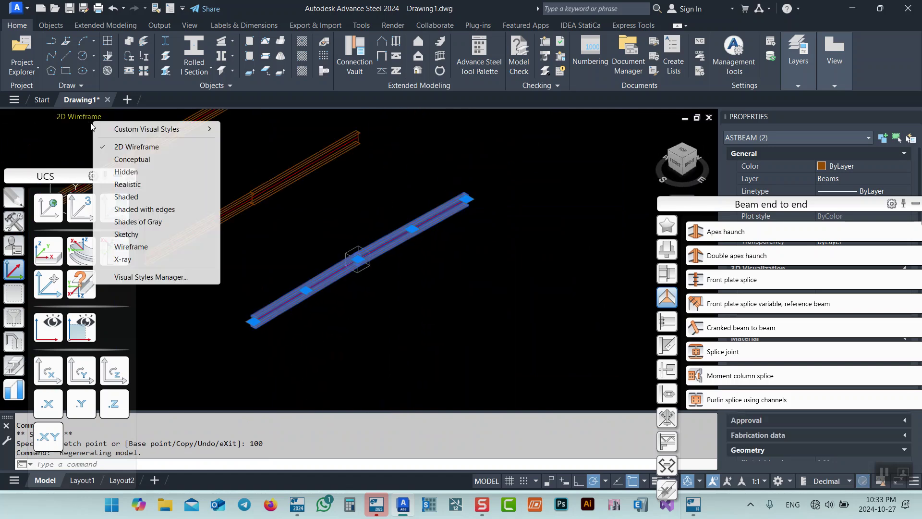
left_click(116, 155)
scroll(421, 244, "up", 5)
scroll(421, 244, "up", 2)
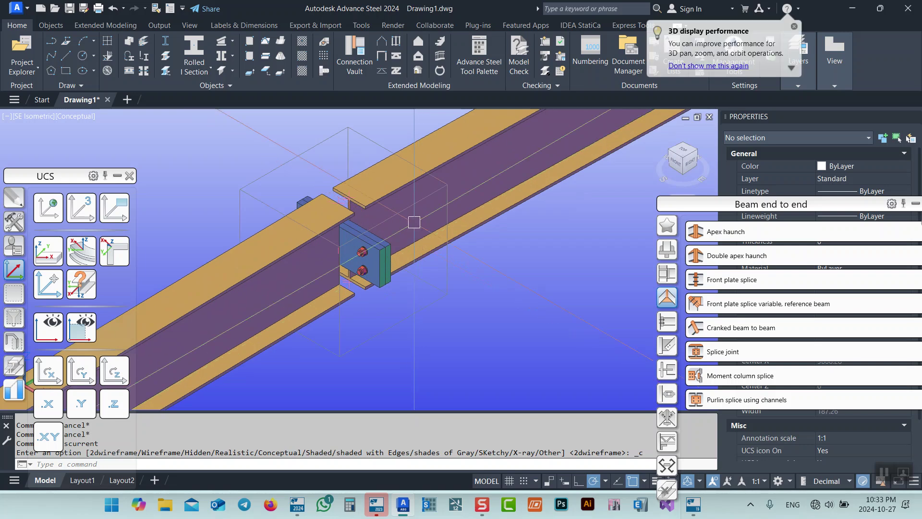
Open the front plate splice properties and examine its joint design, plate layout, plate, bolt and weld settings
left_click(294, 158)
double_click(293, 158)
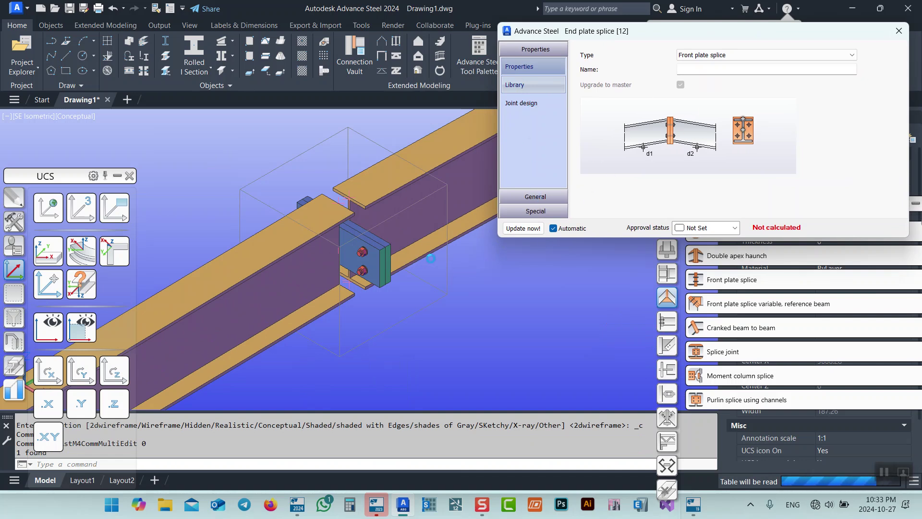
left_click(527, 104)
left_click(531, 197)
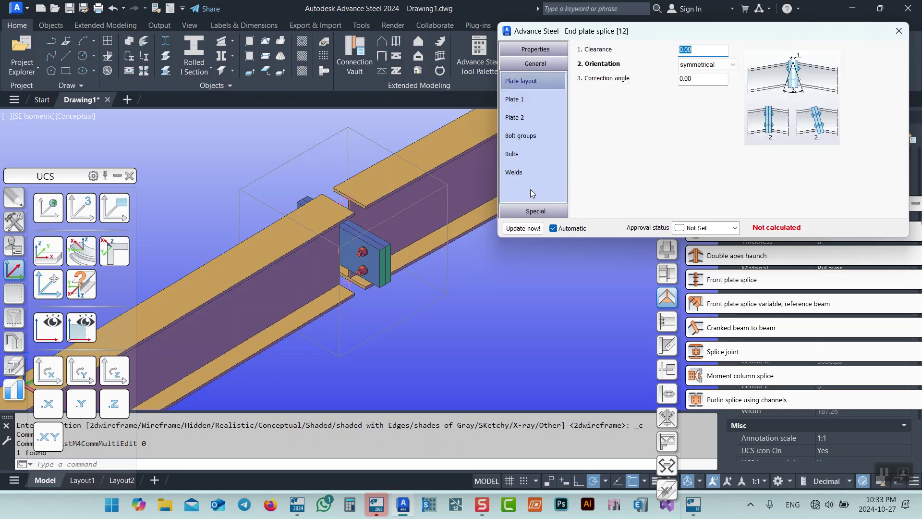
left_click(537, 100)
left_click(524, 120)
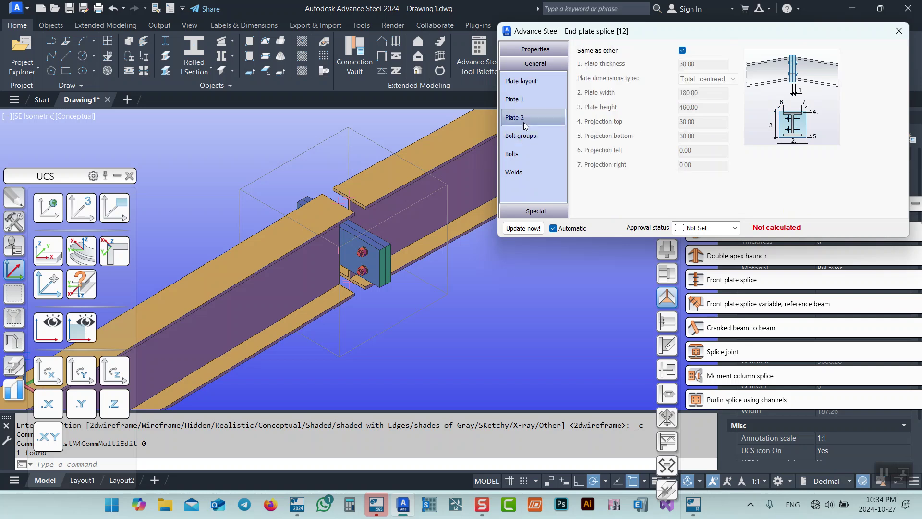
left_click(520, 136)
left_click(510, 154)
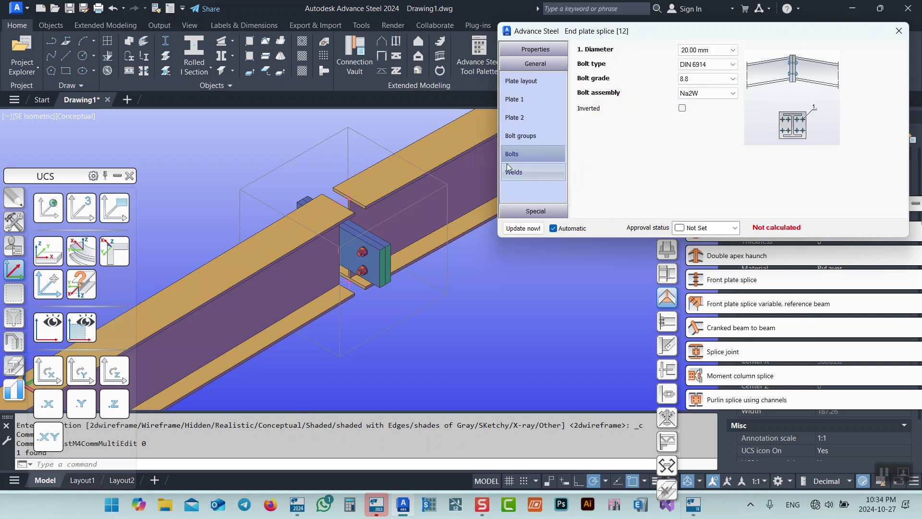
left_click(517, 173)
left_click(518, 117)
left_click(517, 100)
Try a correction angle of 20 in the splice's plate layout
left_click(538, 80)
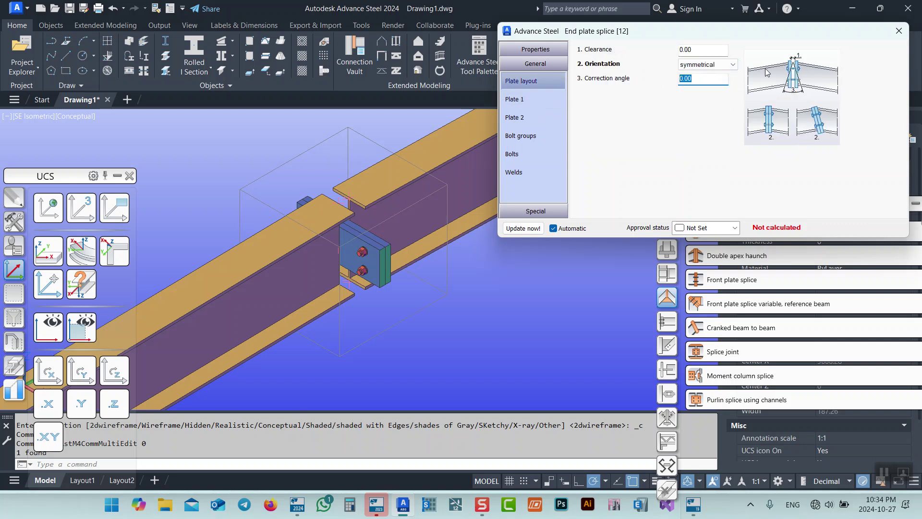
type("20")
key("Return")
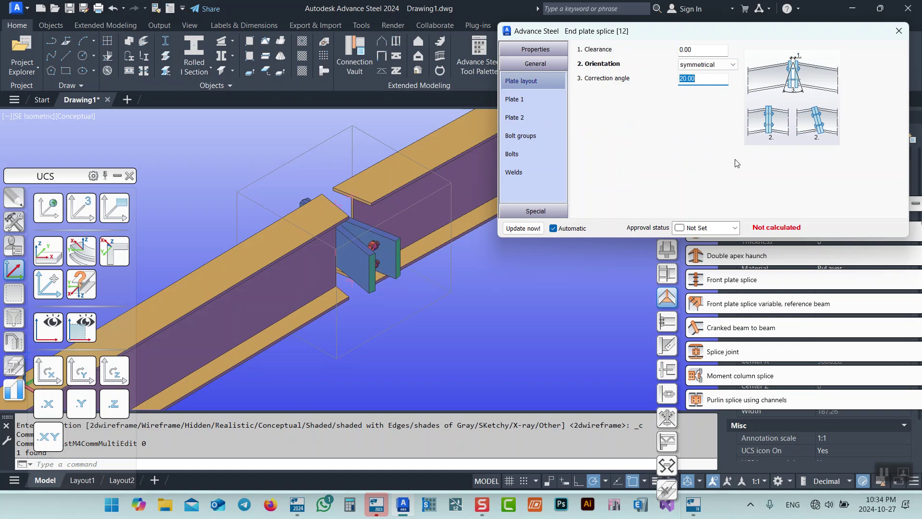
Examine the splice's special settings for centre marks, corner 1 and beam stiffeners, and close its properties
left_click(535, 211)
left_click(520, 120)
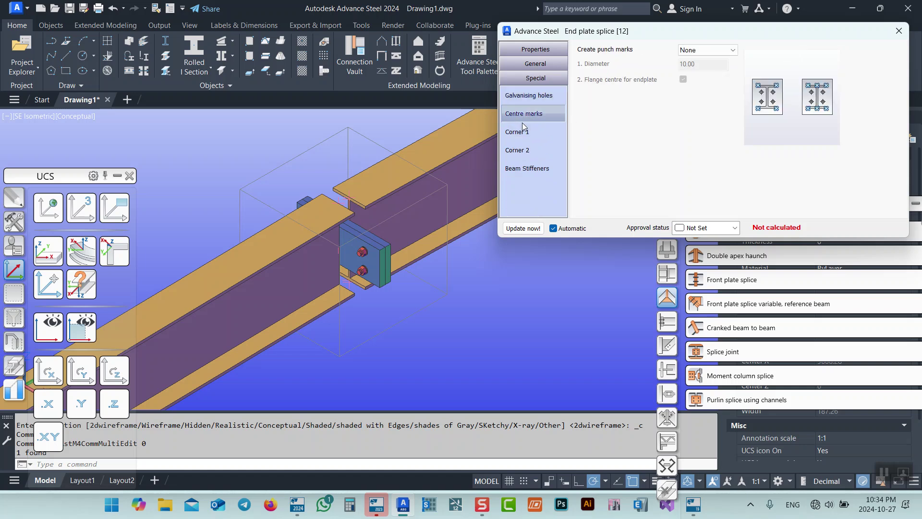
left_click(519, 137)
left_click(520, 169)
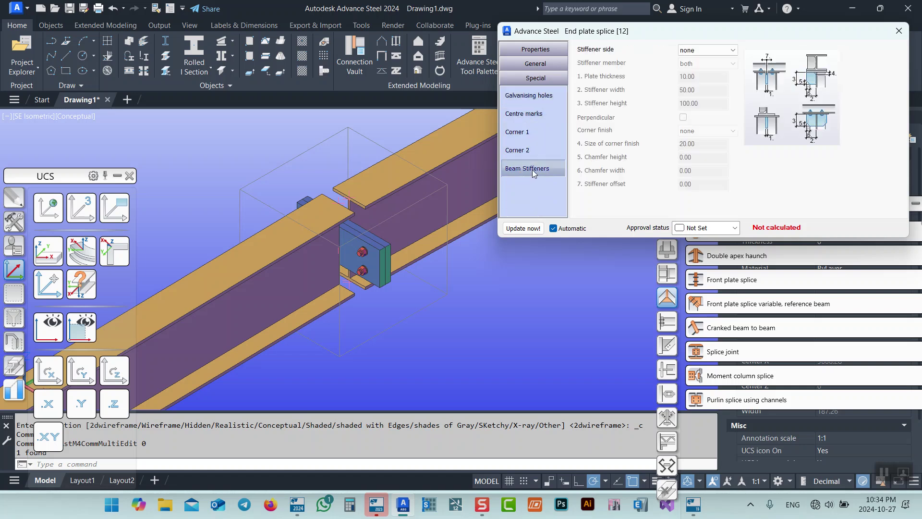
left_click(899, 30)
Close the Beam end to end connections window and show the whole spliced beams
scroll(417, 246, "down", 5)
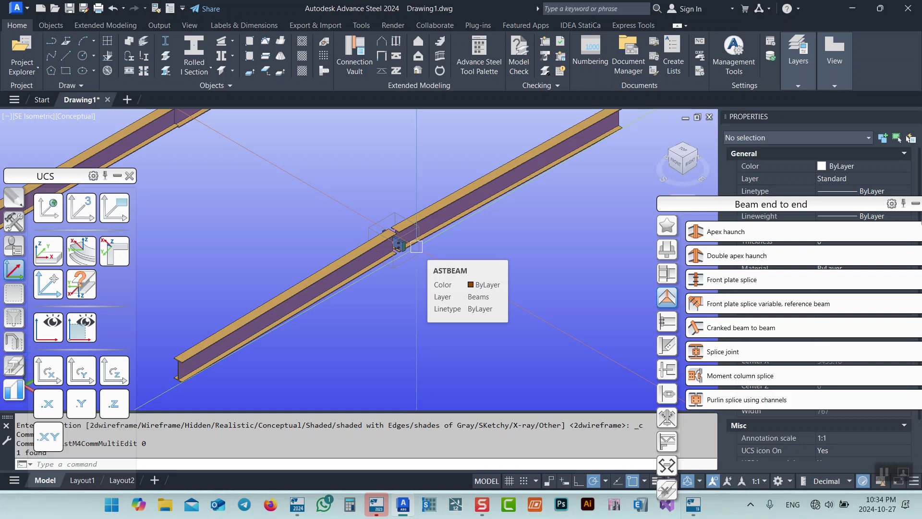
scroll(415, 333, "down", 2)
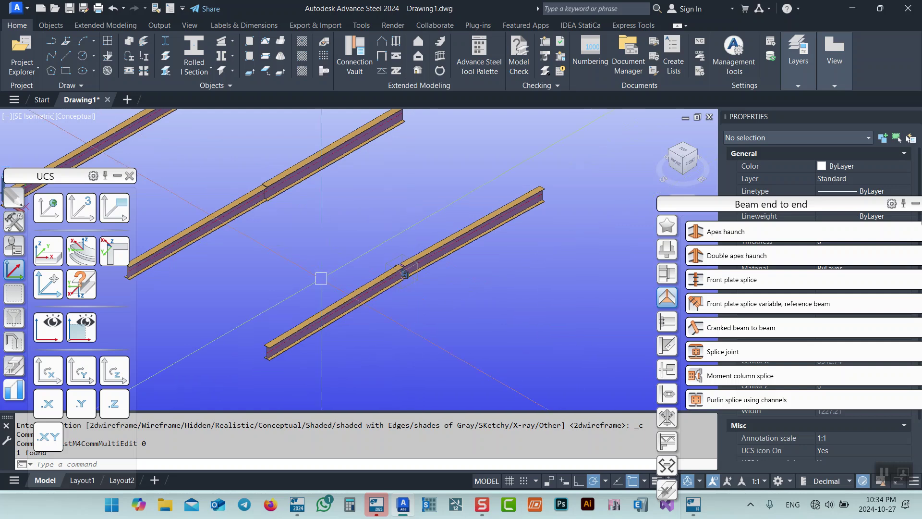
left_click_drag(777, 204, 510, 108)
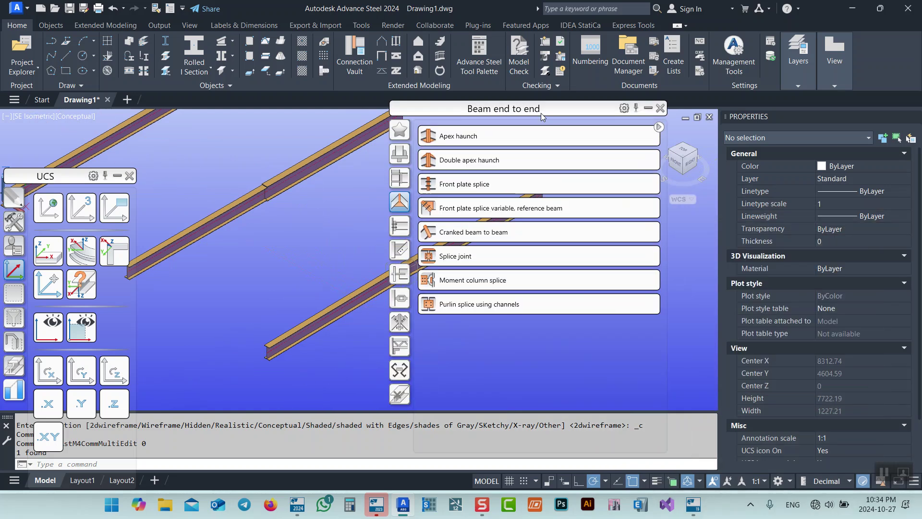
left_click(659, 108)
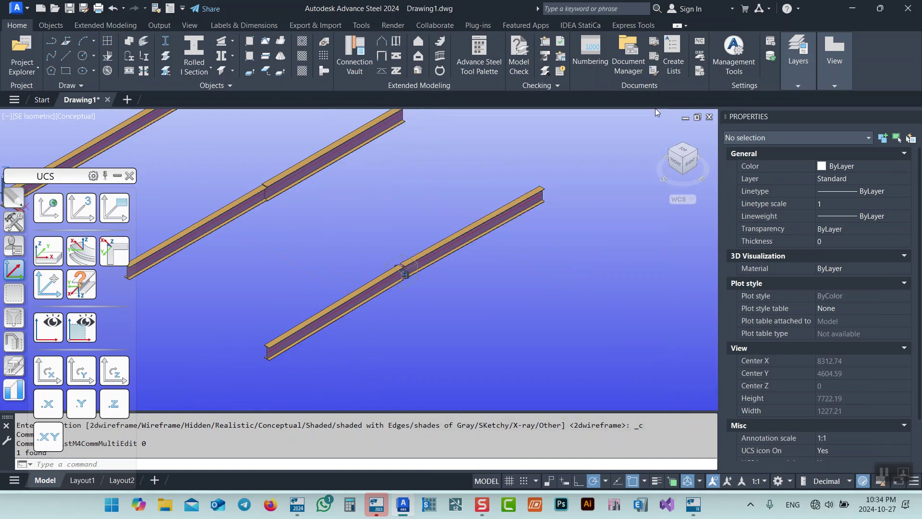